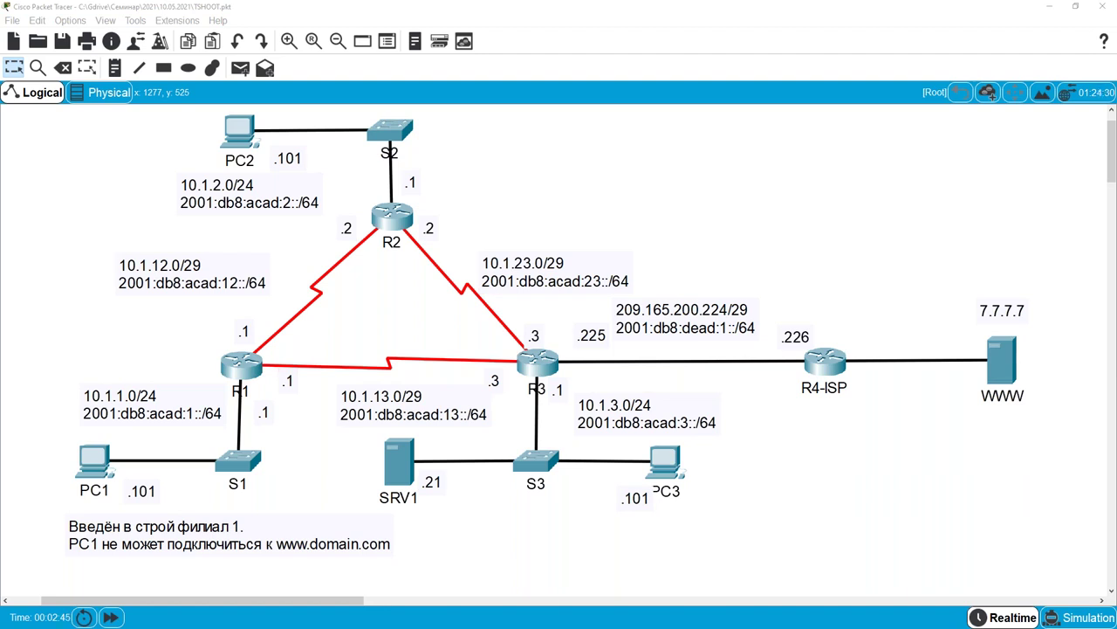
Open PC1's desktop applications and reposition and enlarge its window over the topology.
click(97, 463)
click(487, 161)
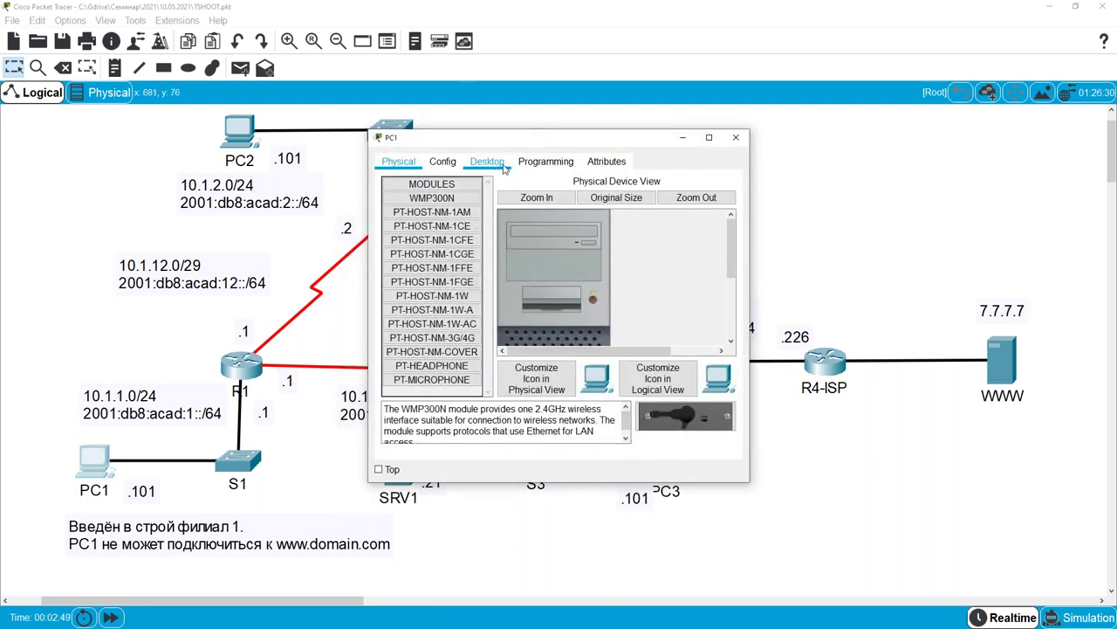
drag(489, 137, 294, 57)
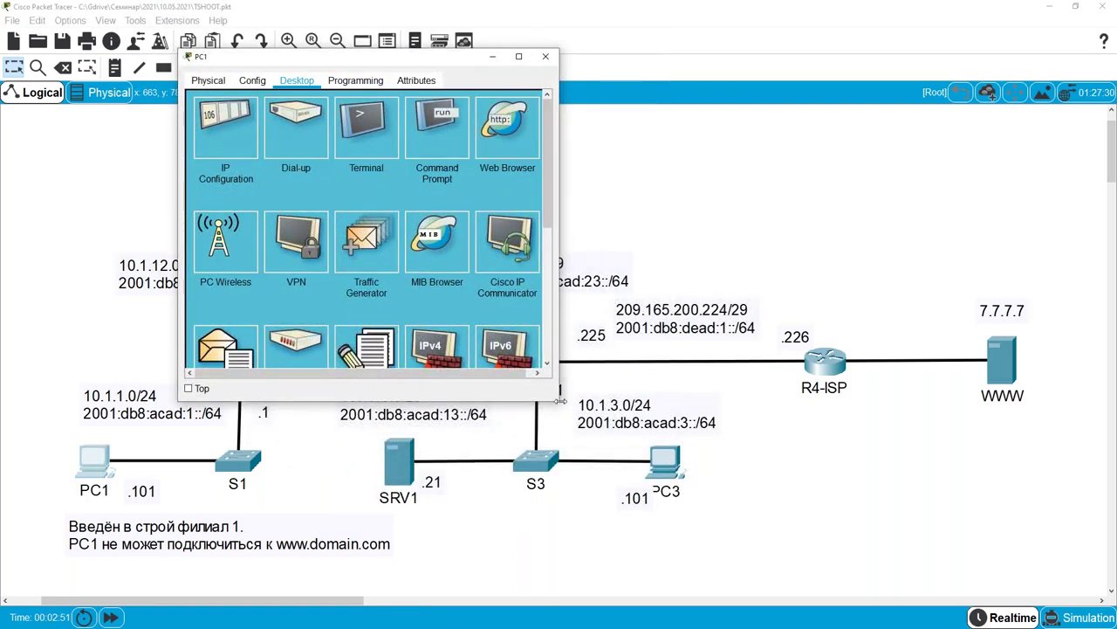
drag(557, 401, 1032, 568)
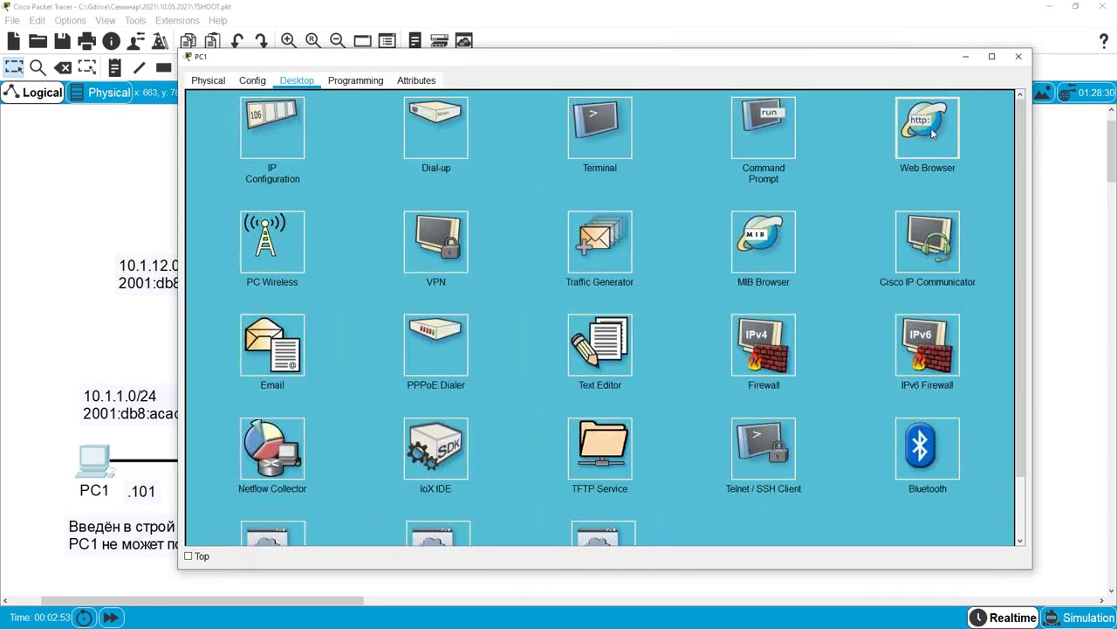
click(910, 140)
drag(554, 57, 582, 23)
click(383, 81)
text(www.domain.com)
key(Return)
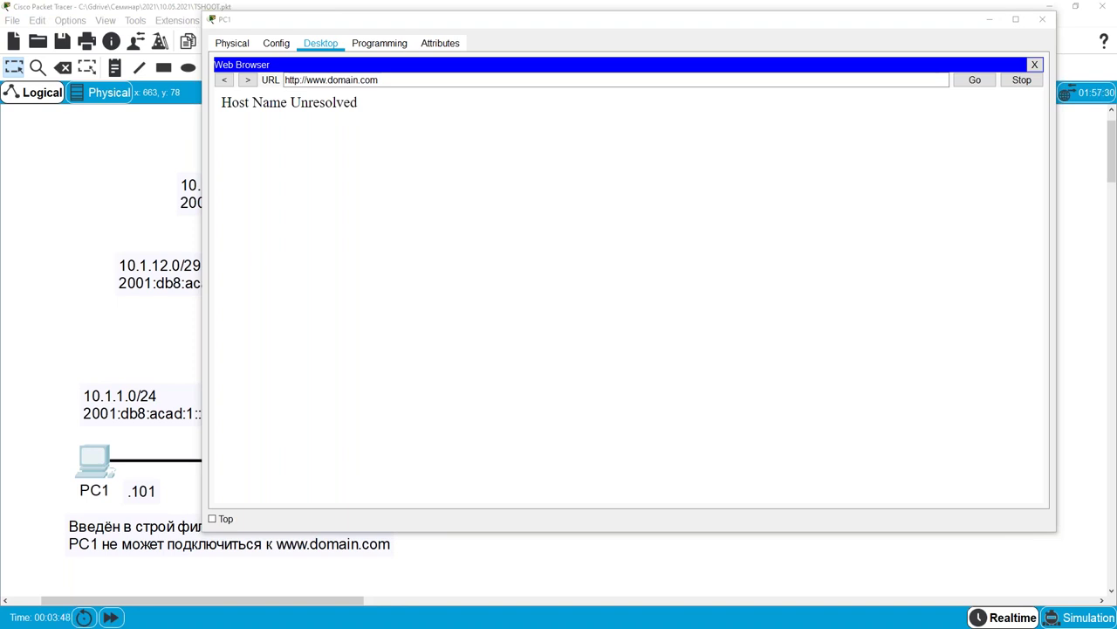
Close PC1's web browser and open its command prompt, adding a few blank prompt lines.
click(437, 36)
drag(436, 37, 389, 85)
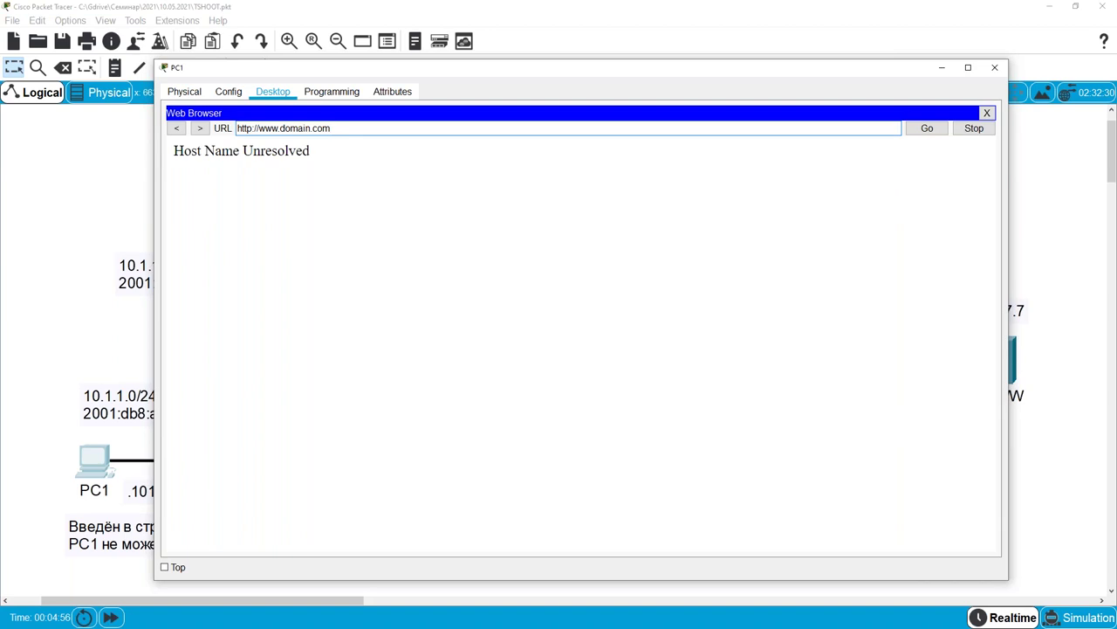
click(987, 114)
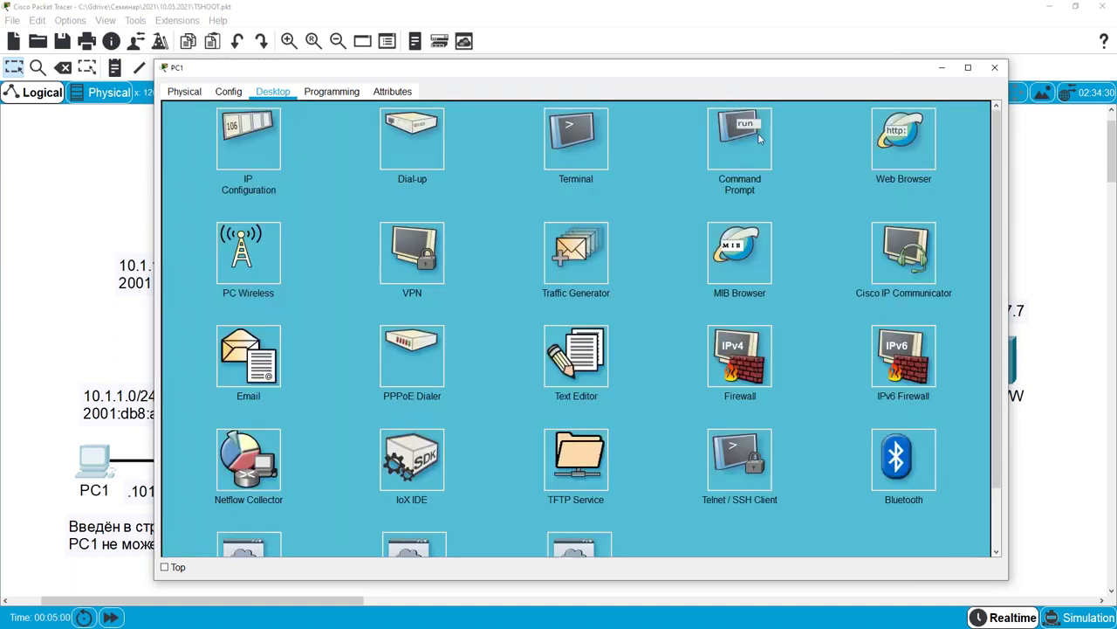
click(739, 146)
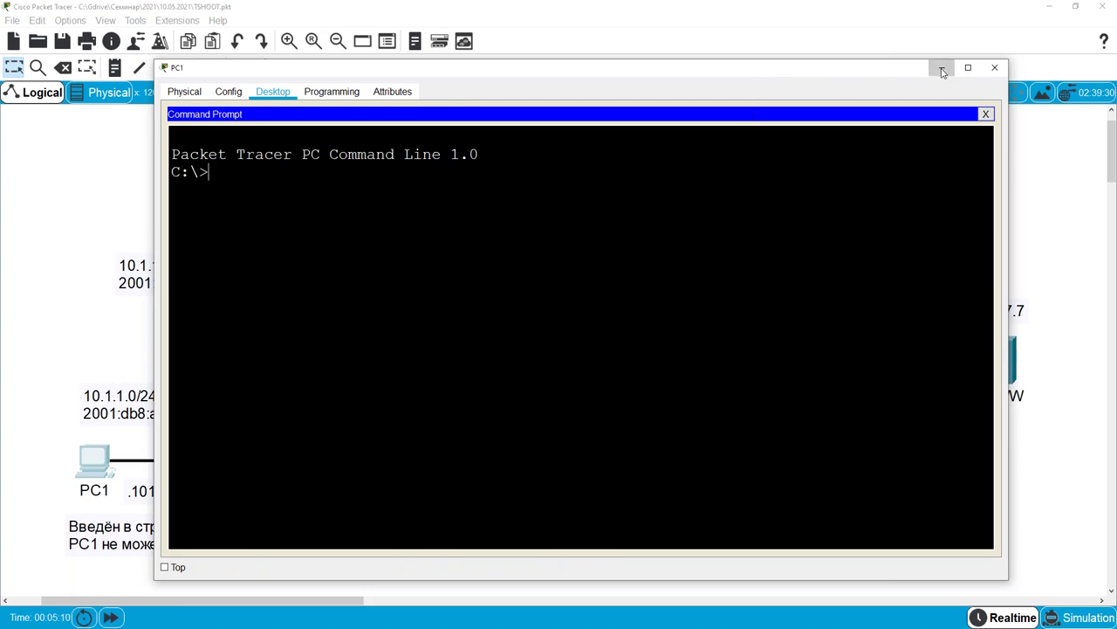
drag(881, 69, 838, 99)
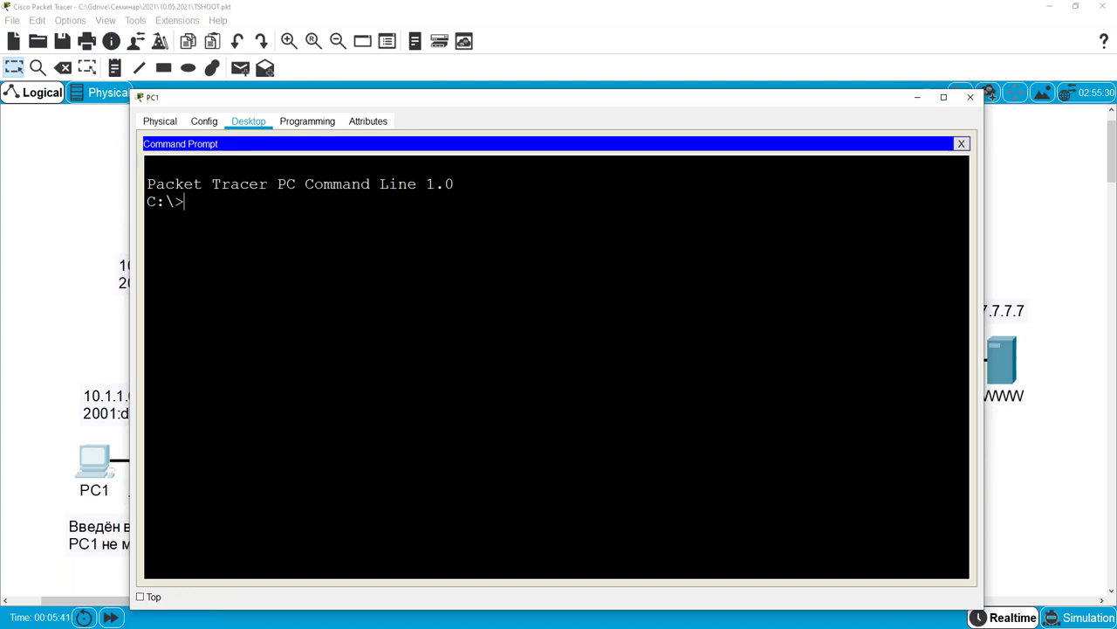
key(Return)
key(Return)
key(Return)
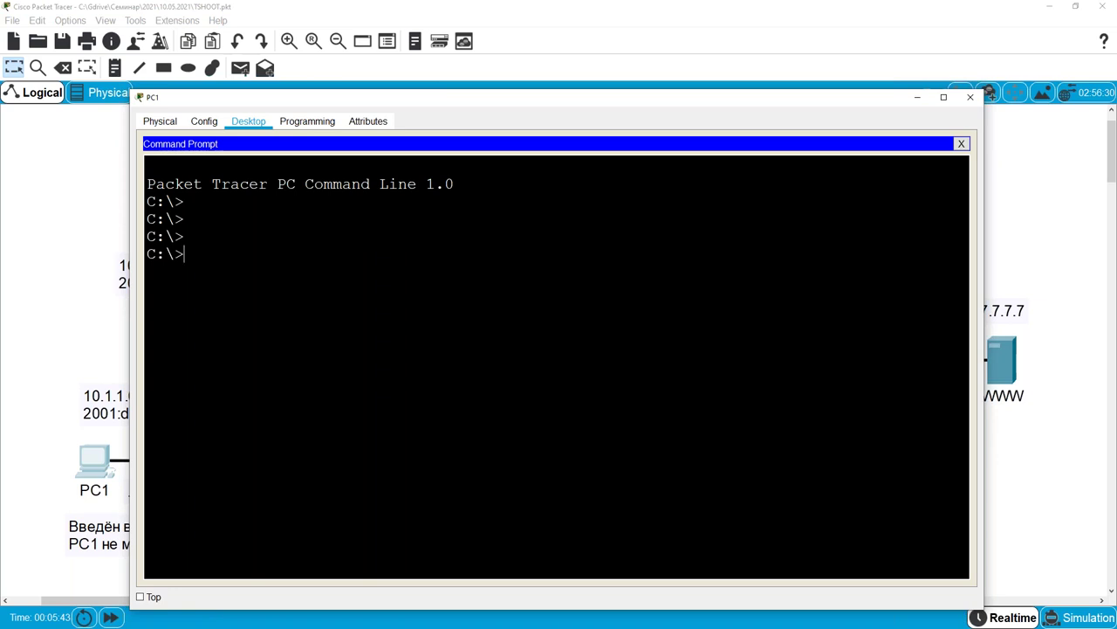
text(nslookup)
key(Return)
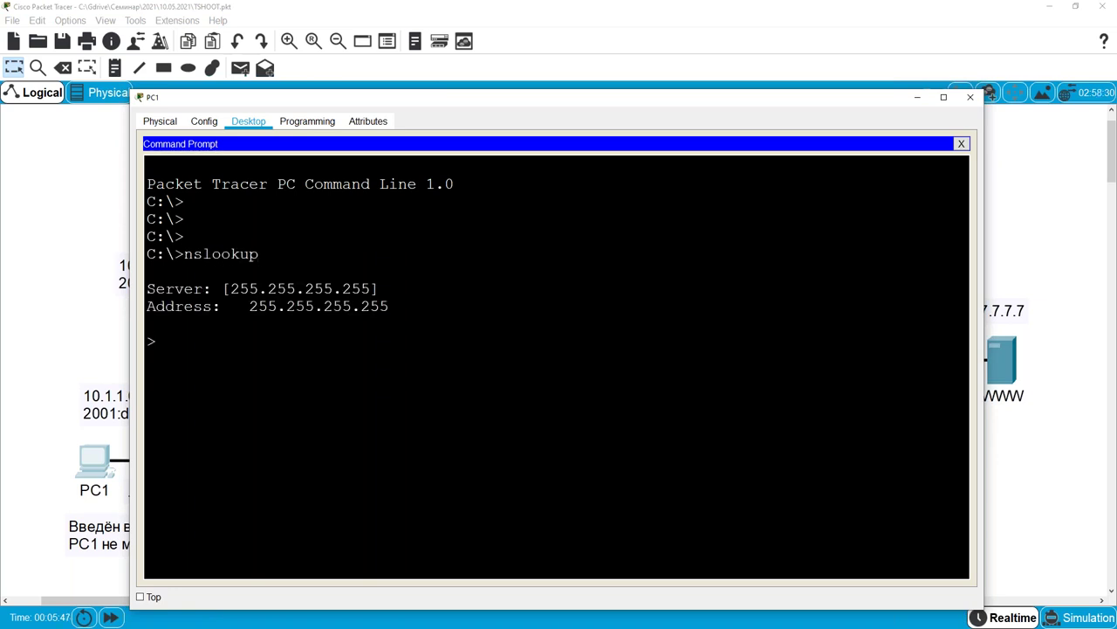
text(www.domain.com)
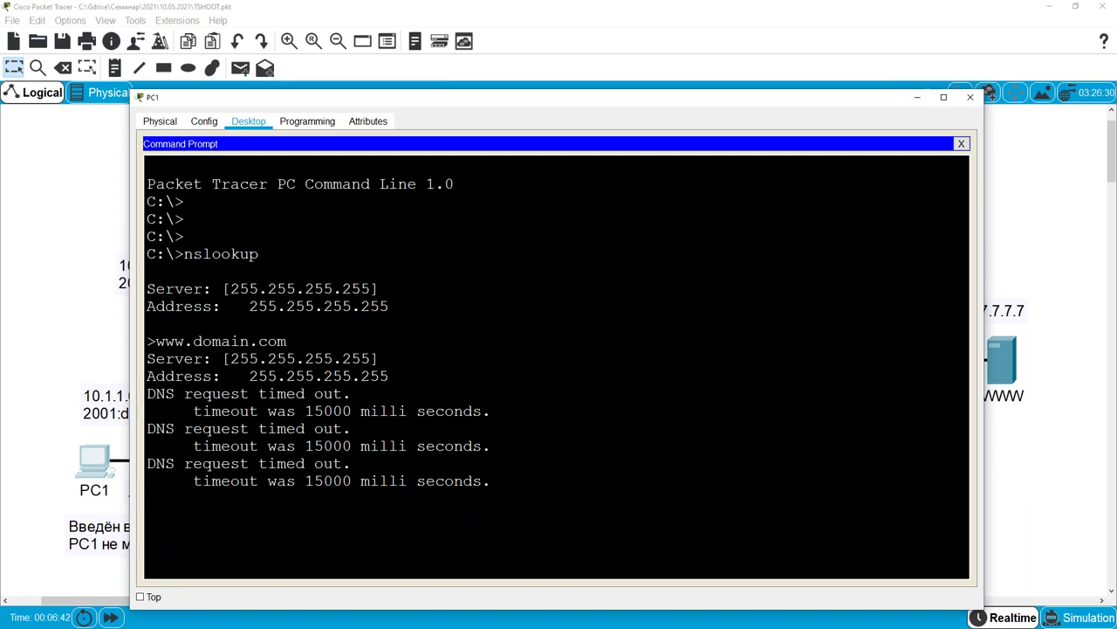
Exit nslookup and run ipconfig /all to examine PC1's DNS server settings for the FastEthernet0 connection.
text(exit)
key(Return)
text(ipconfig)
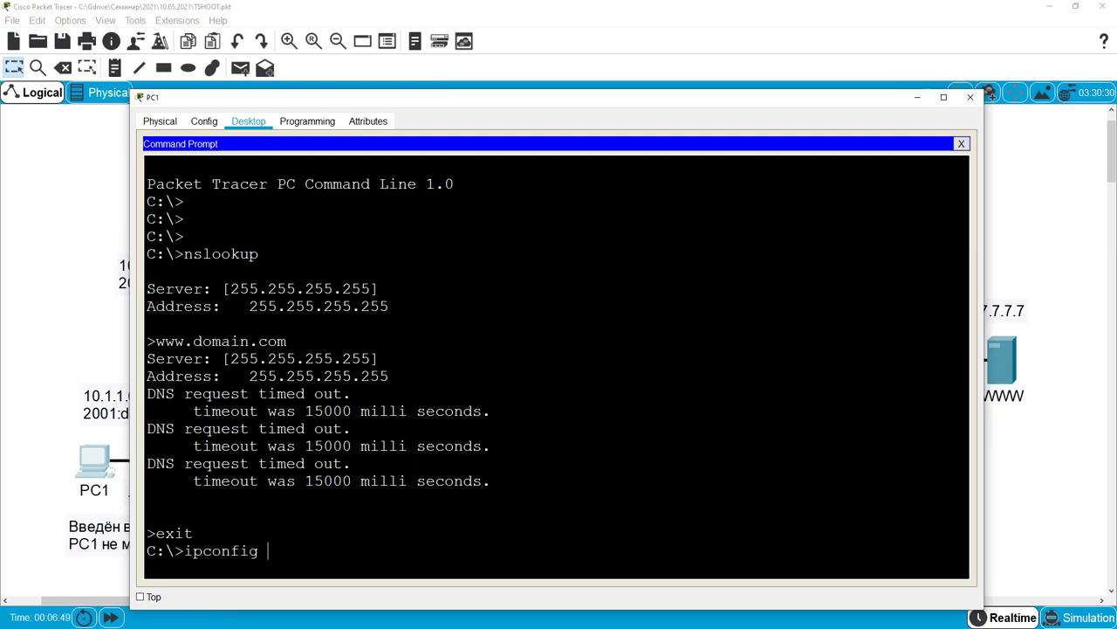
text( a//)
key(BackSpace)
key(BackSpace)
key(BackSpace)
text(/all)
key(Return)
key(space)
scroll(397, 469, up, 6)
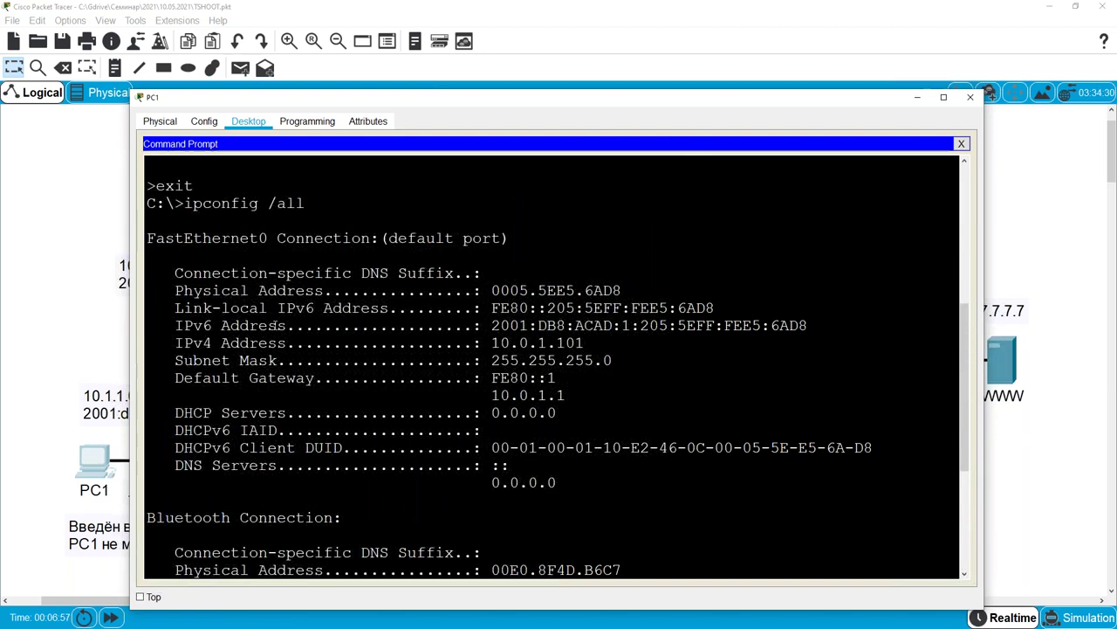
mouse_move(150, 226)
mouse_down()
mouse_move(320, 214)
mouse_move(209, 189)
mouse_move(145, 221)
mouse_move(192, 234)
mouse_up()
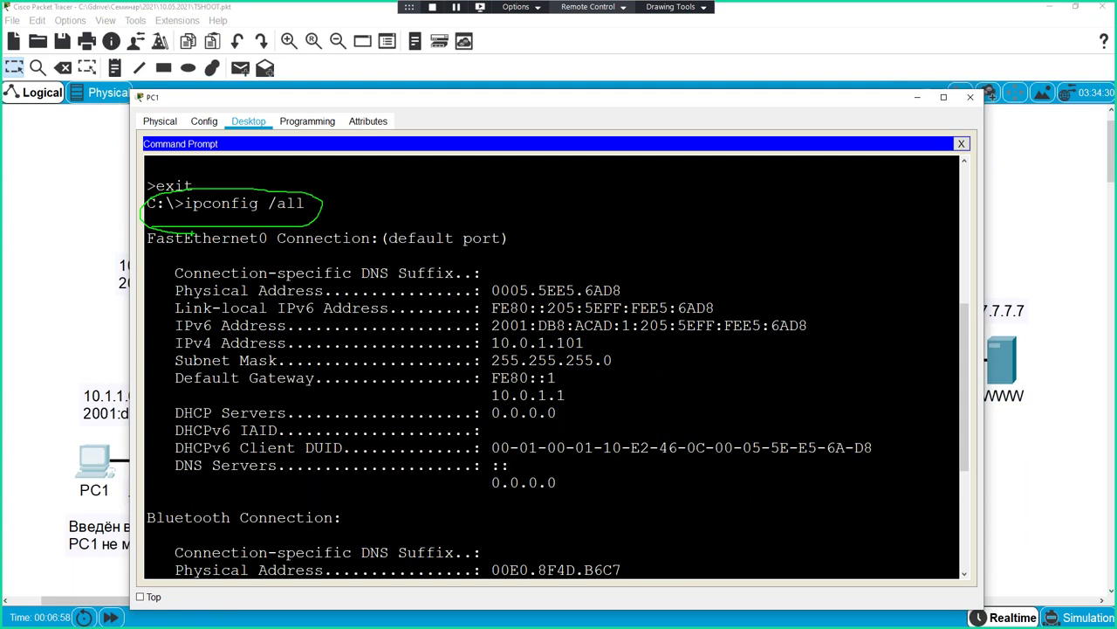
mouse_move(569, 489)
mouse_down()
mouse_move(528, 450)
mouse_move(159, 454)
mouse_move(161, 478)
mouse_move(307, 493)
mouse_move(482, 497)
mouse_move(568, 477)
mouse_move(185, 463)
mouse_up()
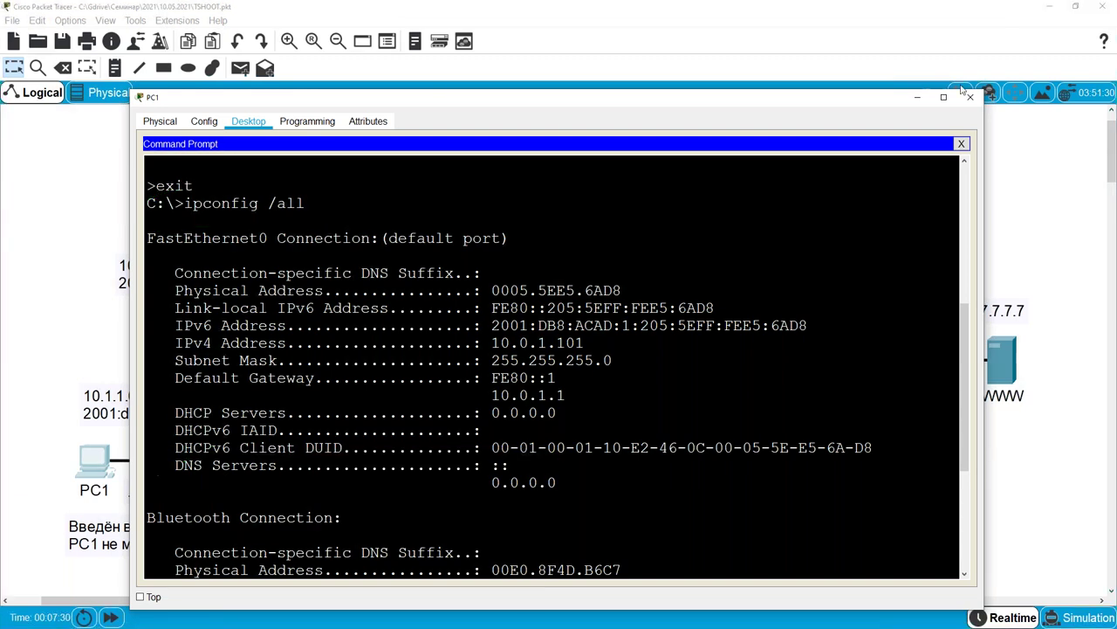
Set the IPv4 DNS server in PC1's IP configuration to 10.1.3.21 and close the configuration.
click(961, 144)
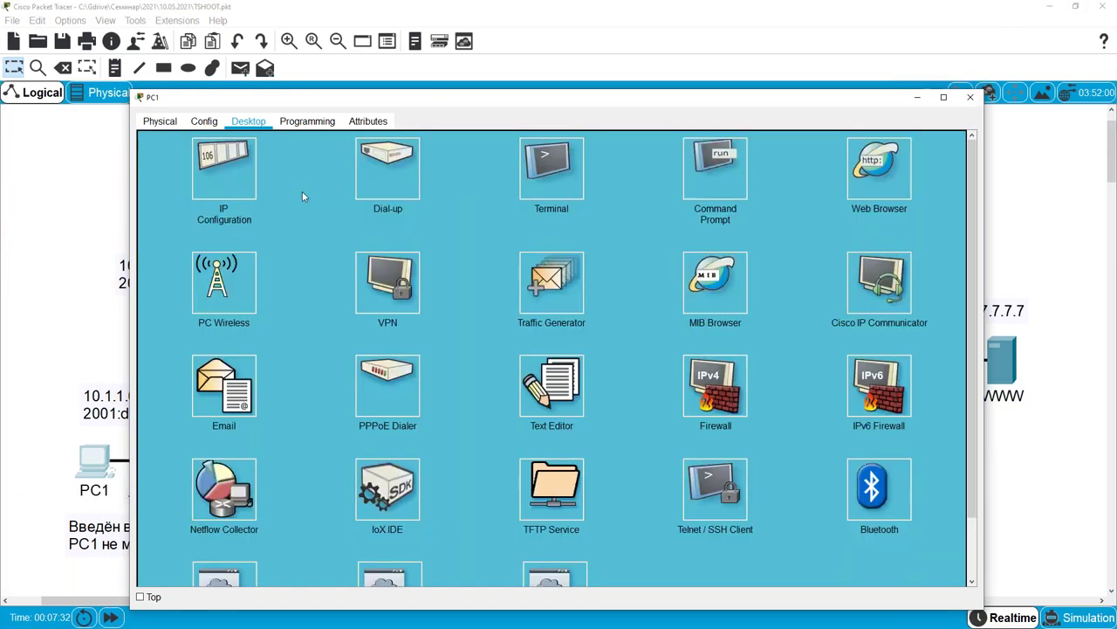
click(214, 185)
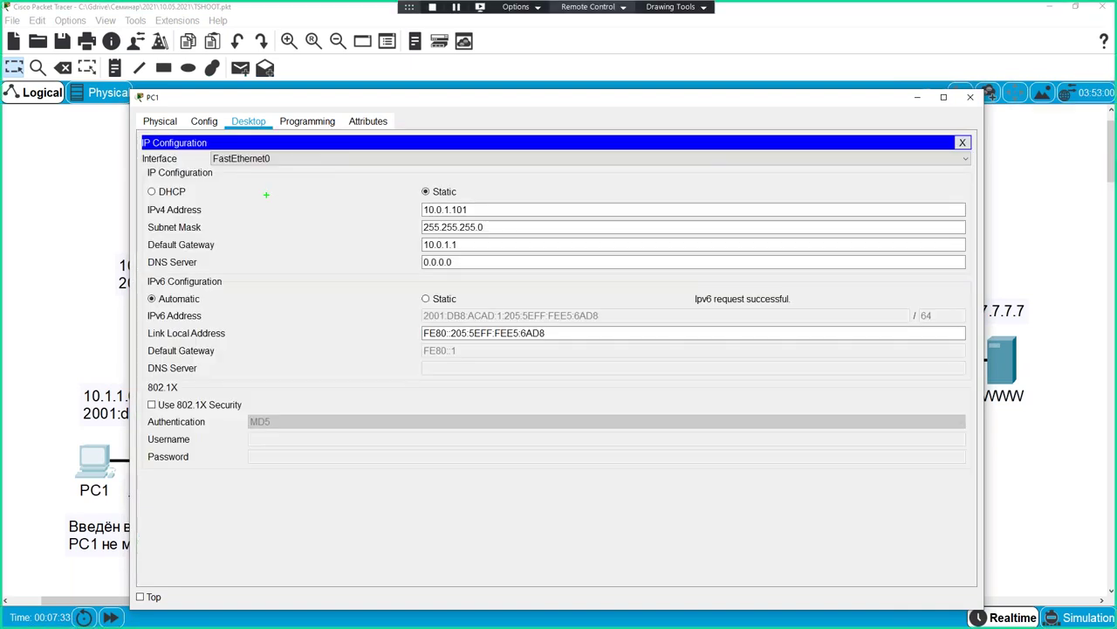
mouse_move(464, 261)
mouse_down()
mouse_move(412, 250)
mouse_move(399, 274)
mouse_move(467, 270)
mouse_move(443, 252)
mouse_move(413, 251)
mouse_move(395, 274)
mouse_up()
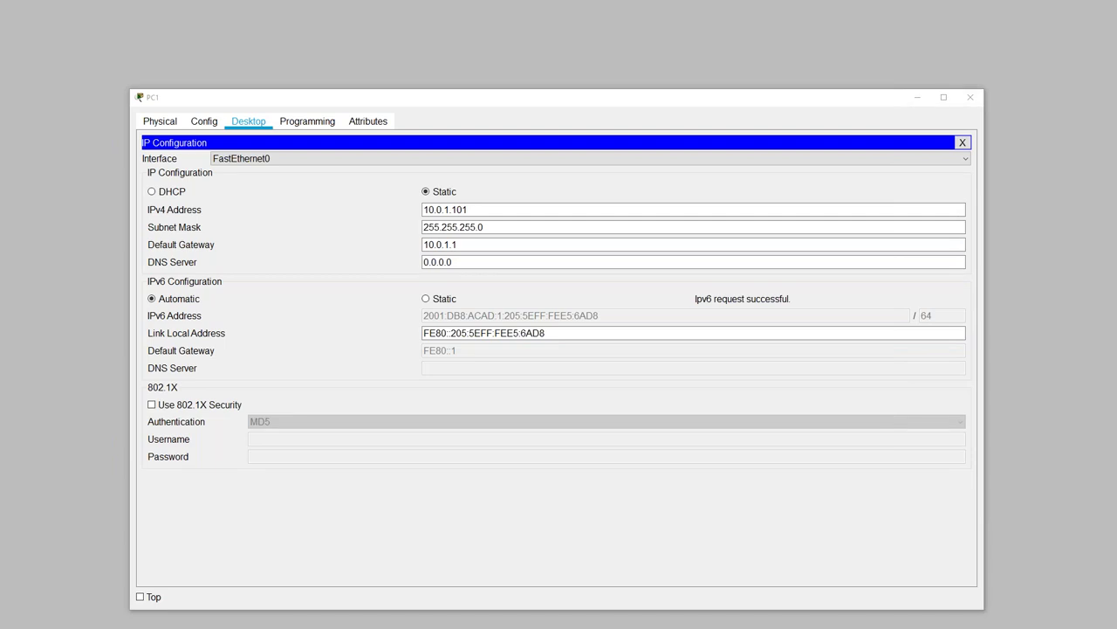
double_click(469, 261)
text(10.1.3.21)
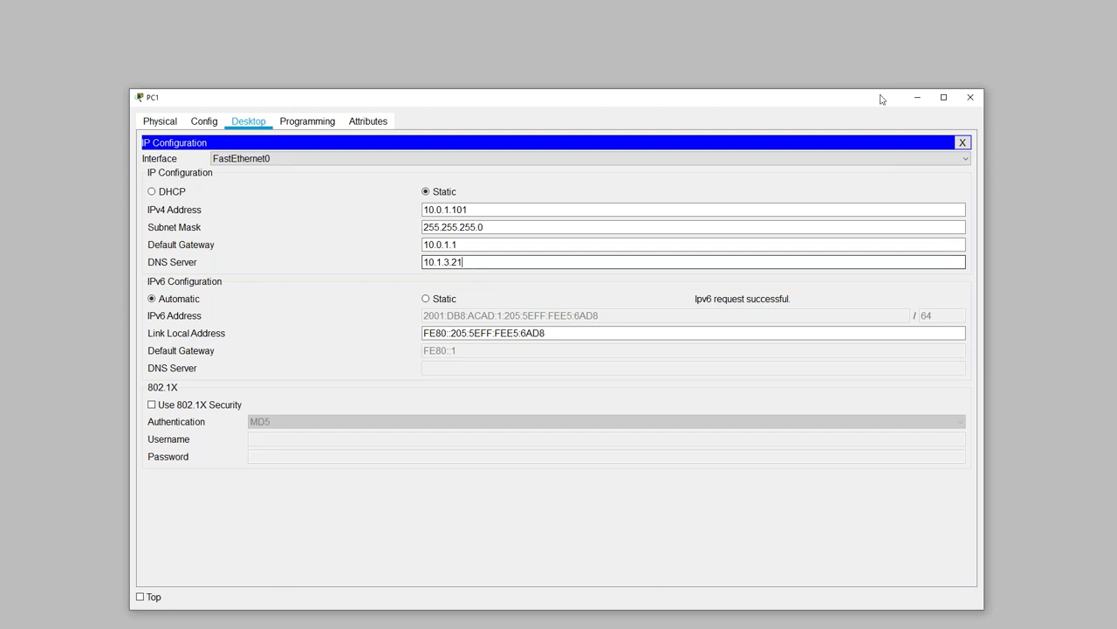
click(962, 143)
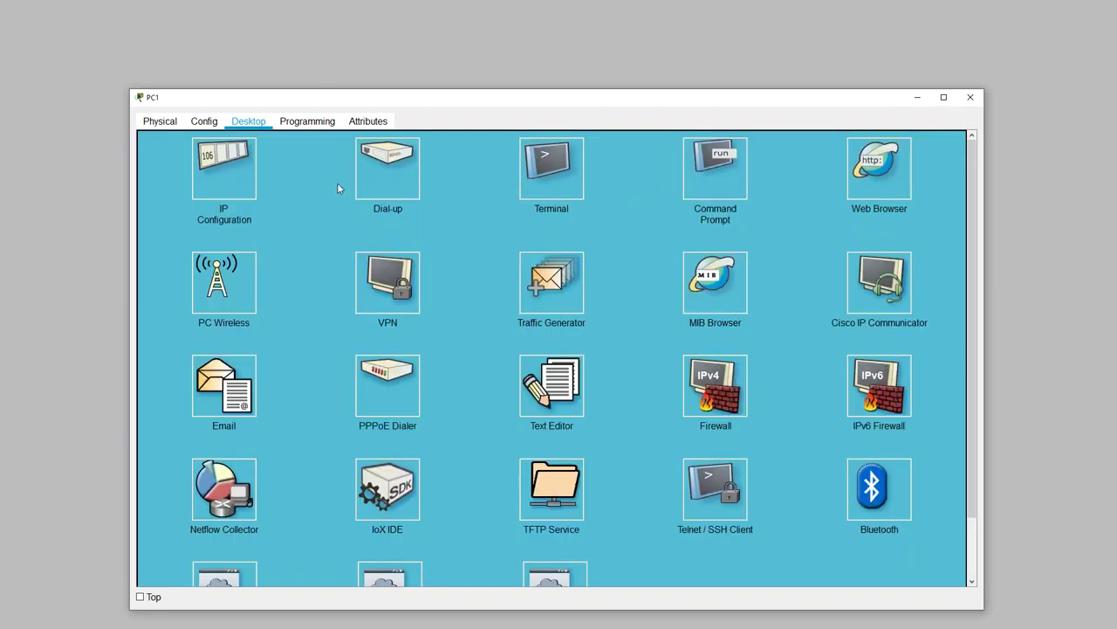
click(241, 184)
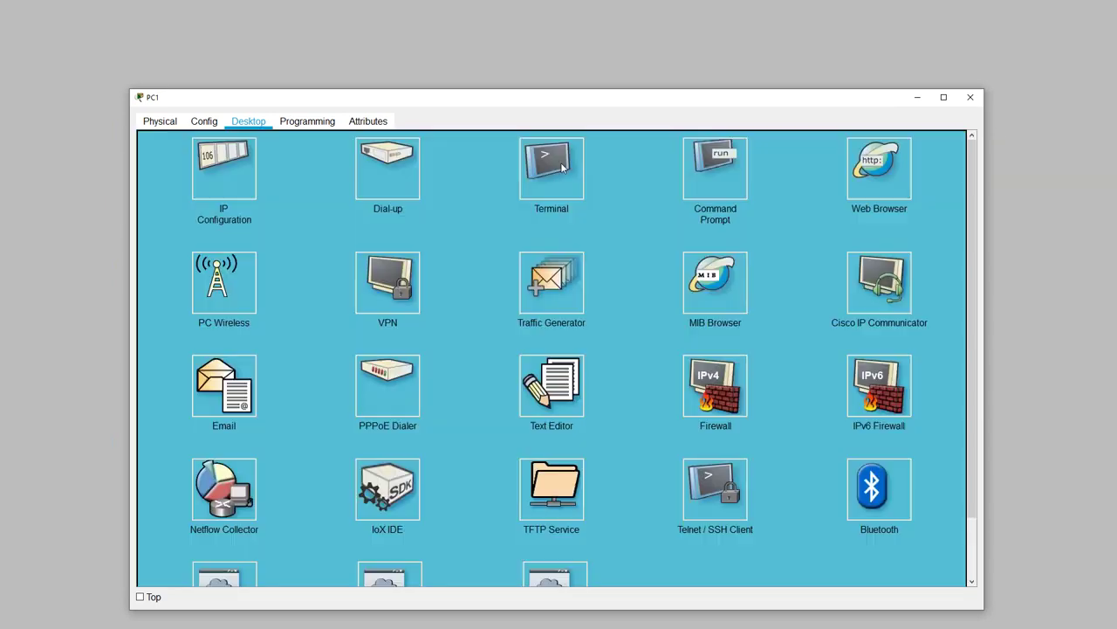
click(963, 142)
click(714, 167)
key(Return)
key(Return)
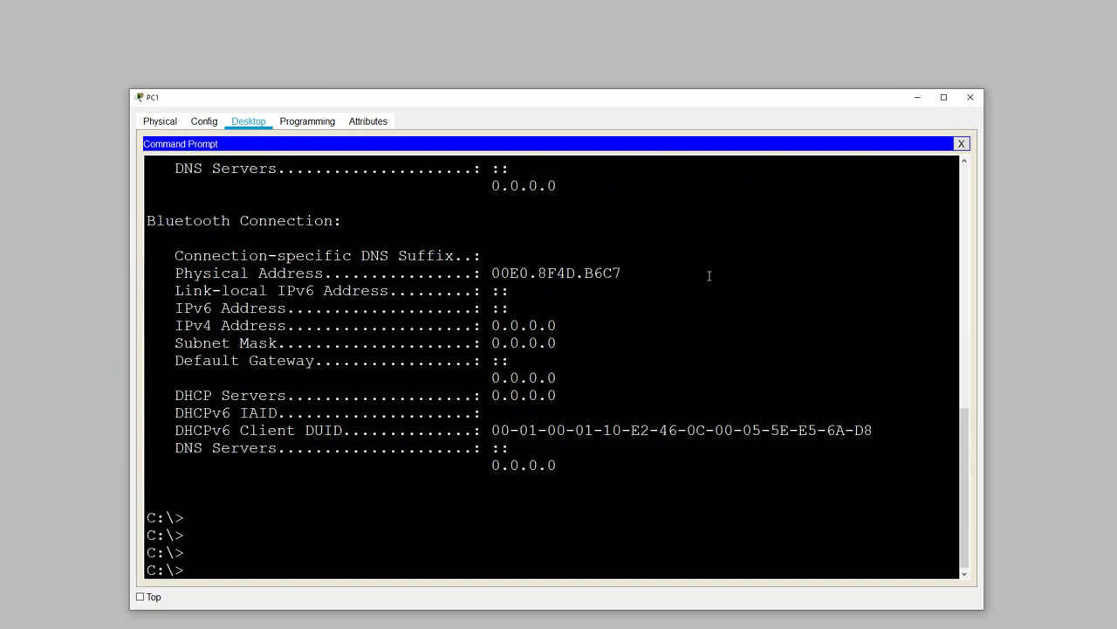
key(Return)
key(Return)
key(Return)
key(Return)
key(Return)
key(Return)
key(Return)
key(Return)
key(Return)
key(Return)
key(Return)
key(Return)
key(Return)
key(Return)
key(Return)
key(Return)
key(Return)
key(Return)
key(Return)
key(Return)
text(nslookup)
key(Return)
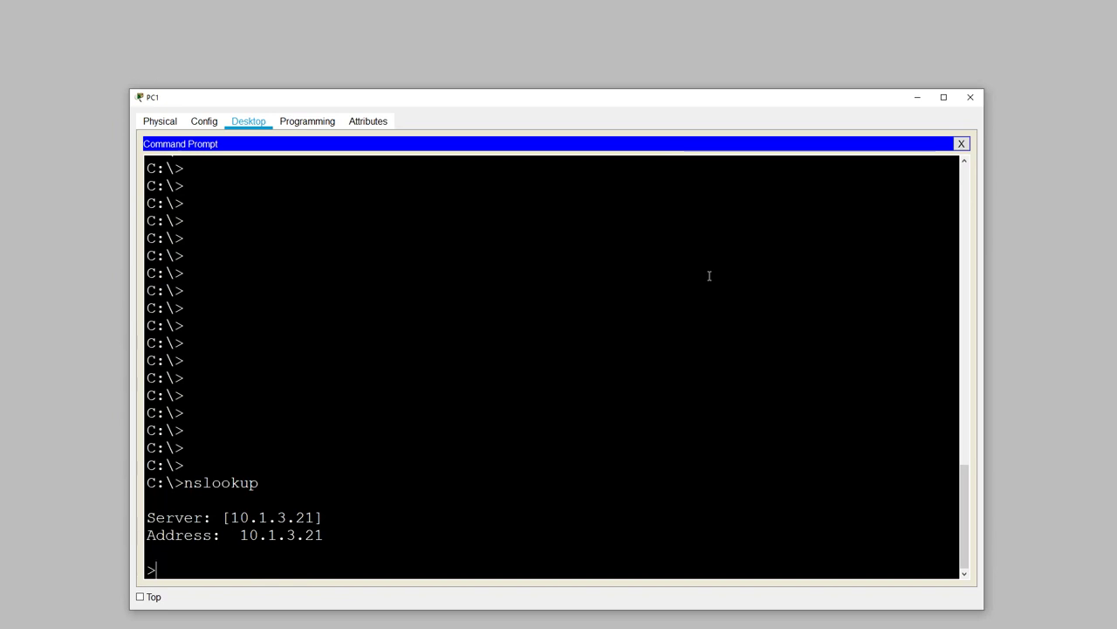
text(www.domain.com)
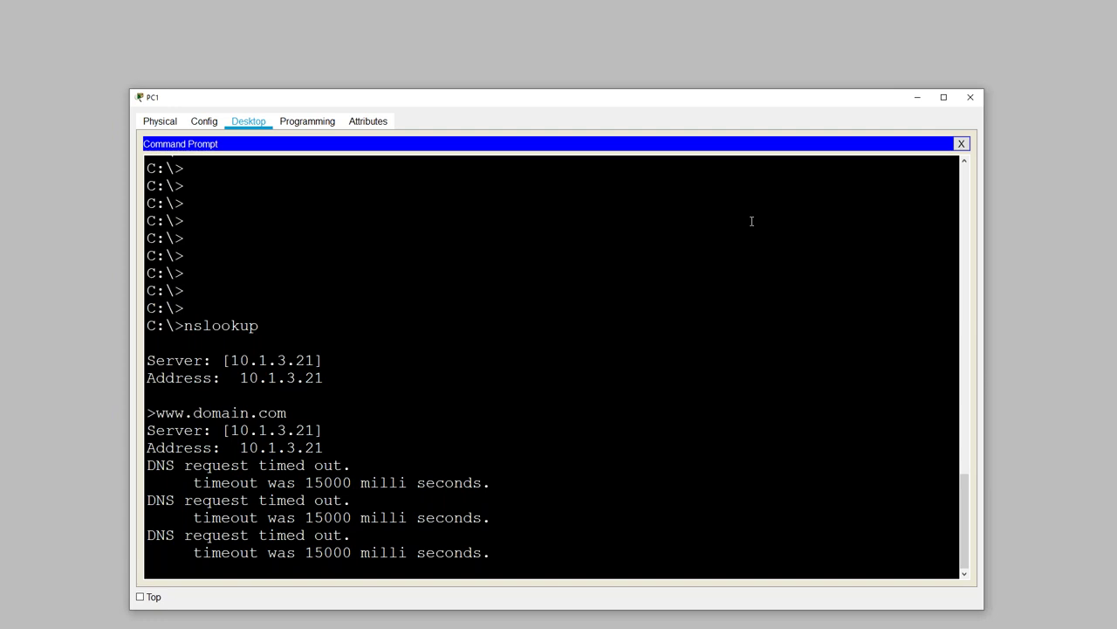
Exit nslookup and ping the DNS server at 10.1.3.21.
text(exit)
key(Return)
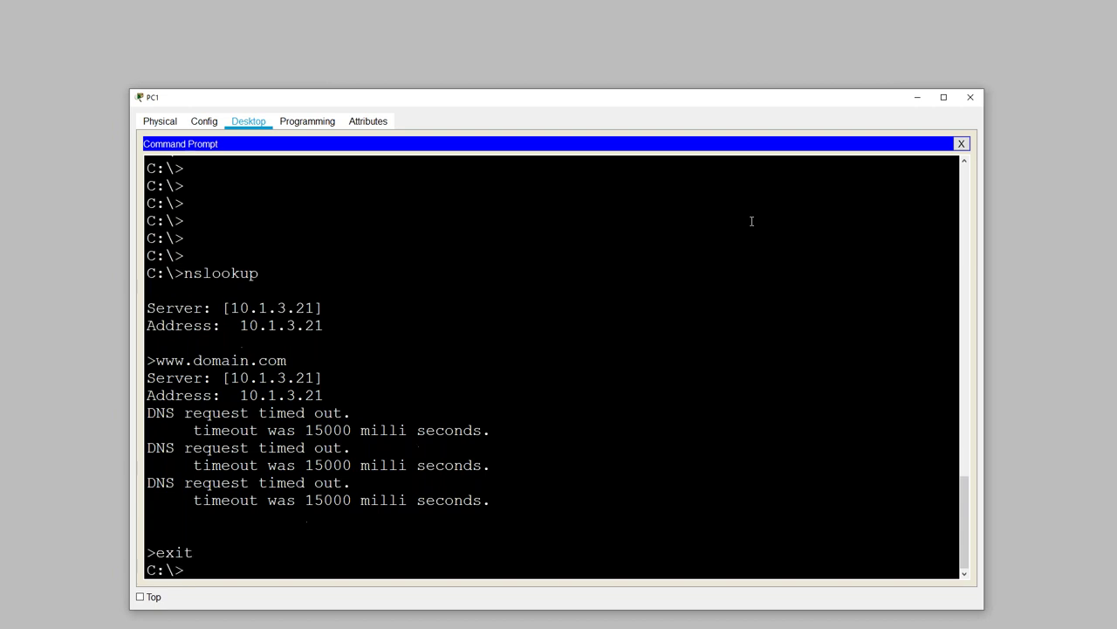
key(Return)
text(ping 10.1.3.21)
key(Return)
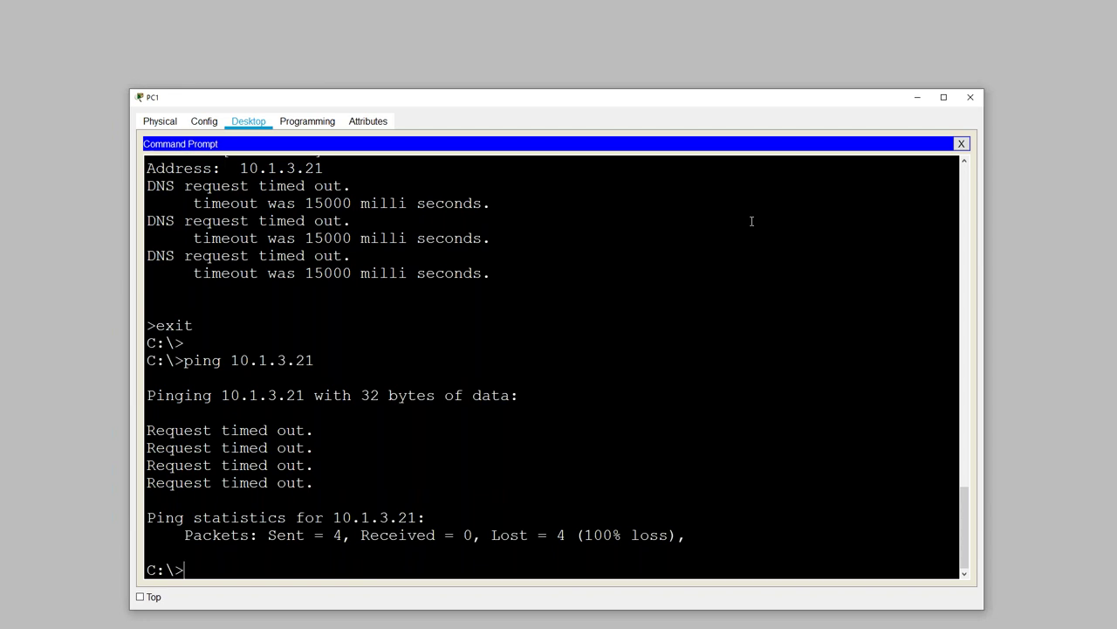
Run tracert to 10.1.3.21, interrupt it, and ping the same address again.
text(tracert 10.1.3.21)
key(Return)
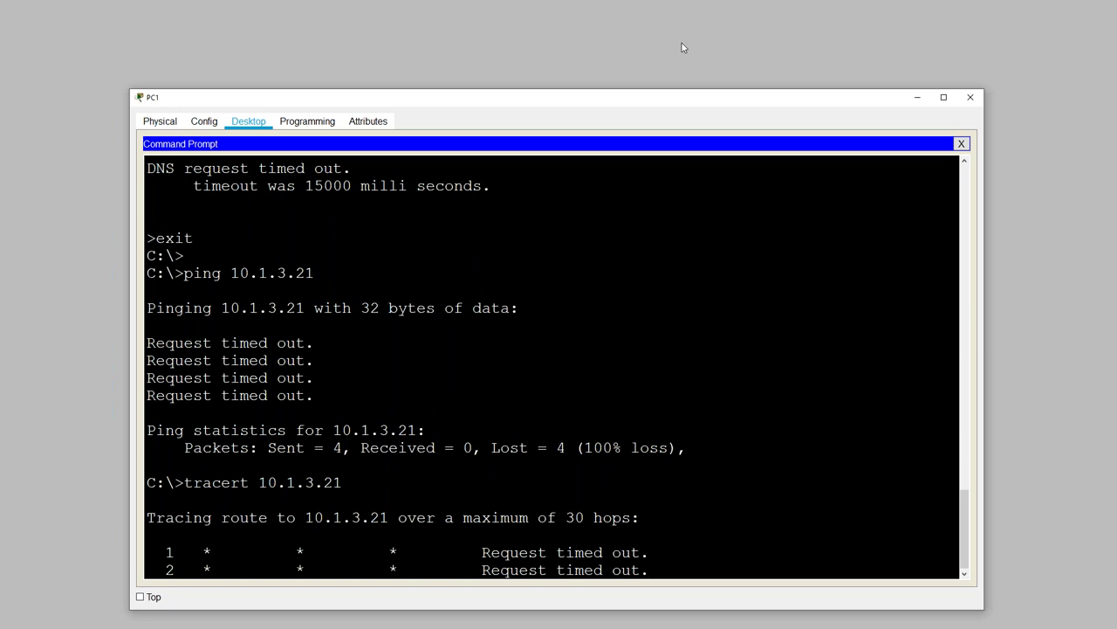
key(ctrl+c)
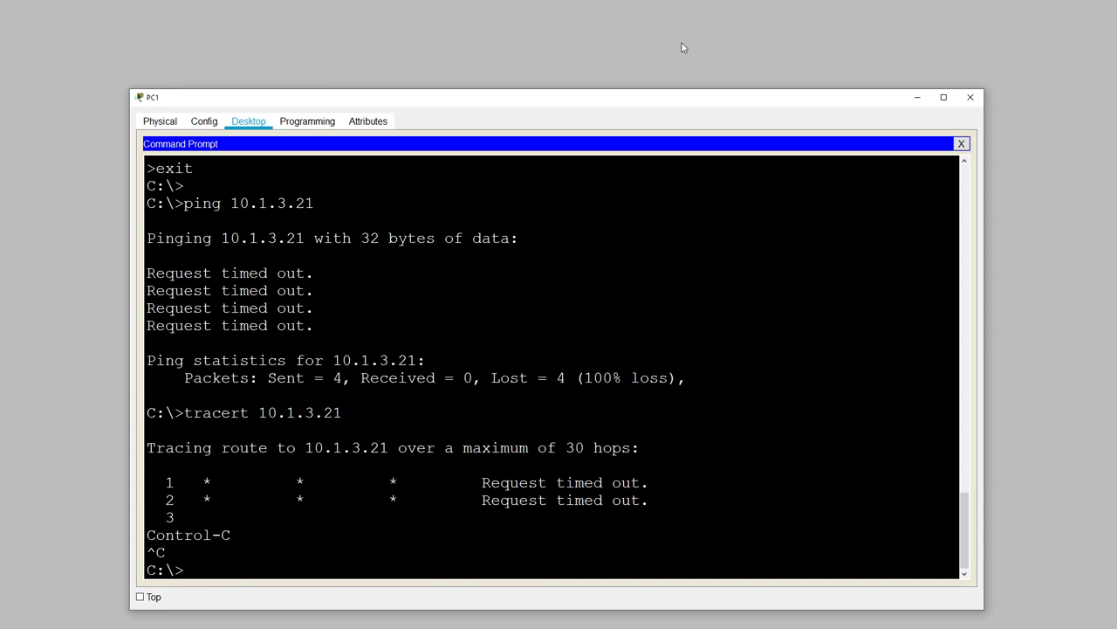
text(ping 10.1.3.21)
key(Return)
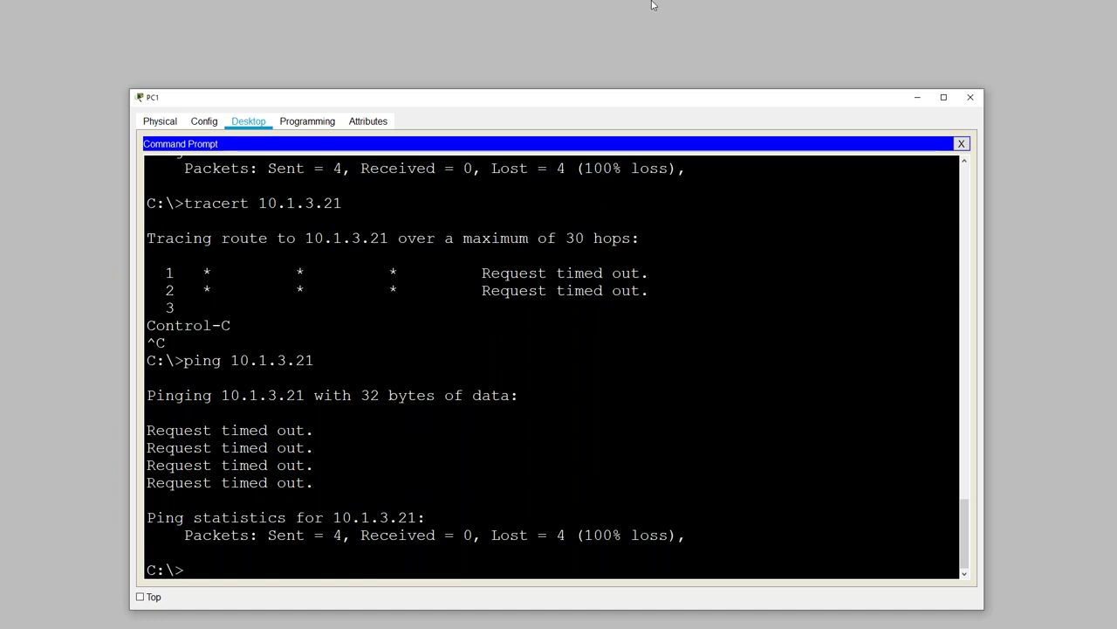
Review PC1's IPv4 address, subnet mask and default gateway in the earlier ipconfig /all output.
scroll(496, 288, up, 4)
scroll(496, 289, up, 15)
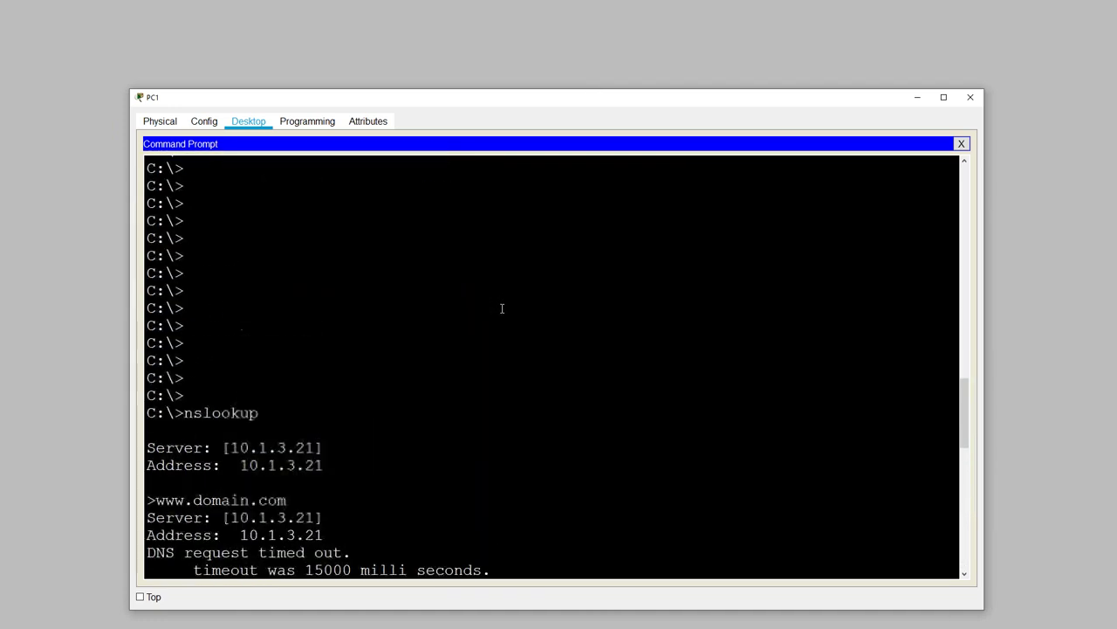
scroll(388, 284, up, 5)
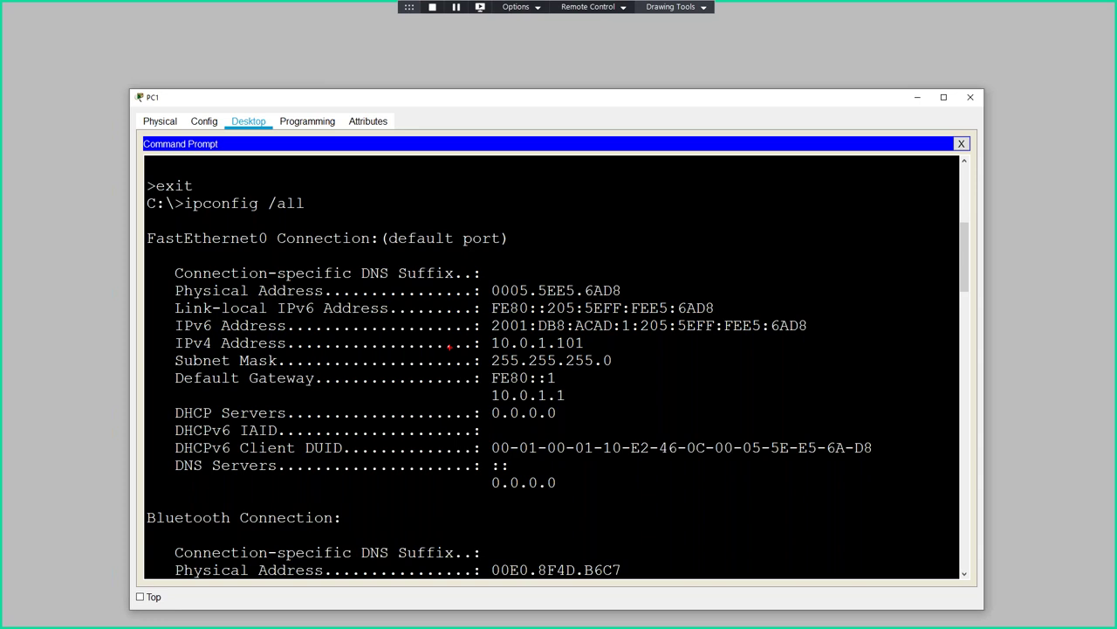
mouse_move(337, 336)
mouse_down()
mouse_move(176, 339)
mouse_move(154, 383)
mouse_move(300, 410)
mouse_move(557, 413)
mouse_move(640, 403)
mouse_move(672, 341)
mouse_move(428, 322)
mouse_move(249, 333)
mouse_up()
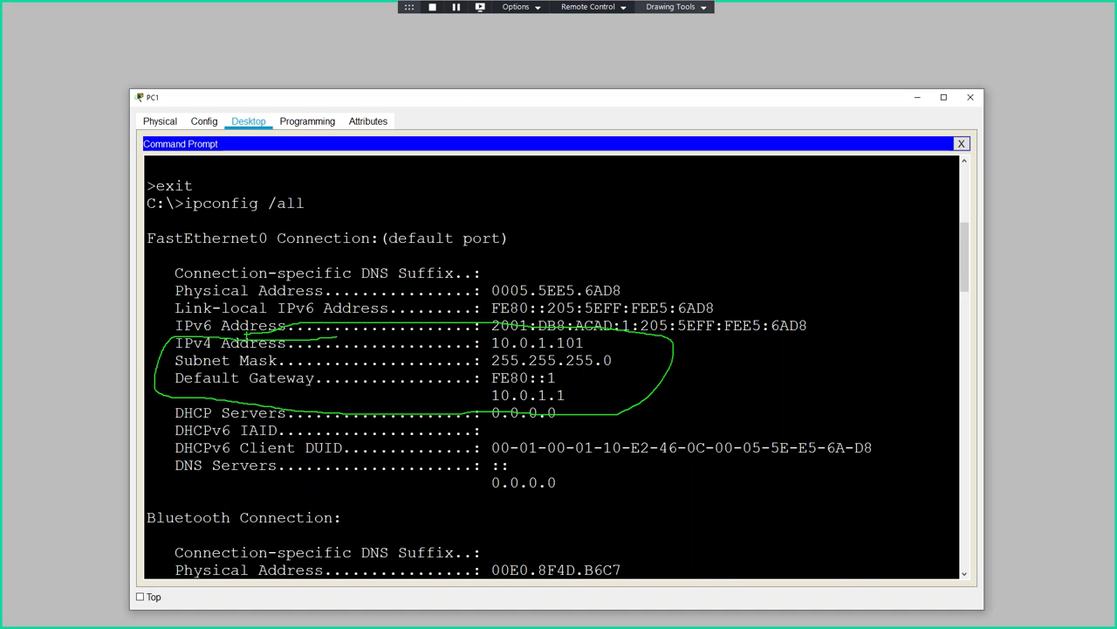
Place the PC1 and topology windows side by side and compare PC1's addressing with its 10.1.1.0/24 network label.
mouse_move(578, 99)
mouse_down()
mouse_move(410, 24)
mouse_move(418, 32)
mouse_move(147, 50)
mouse_up()
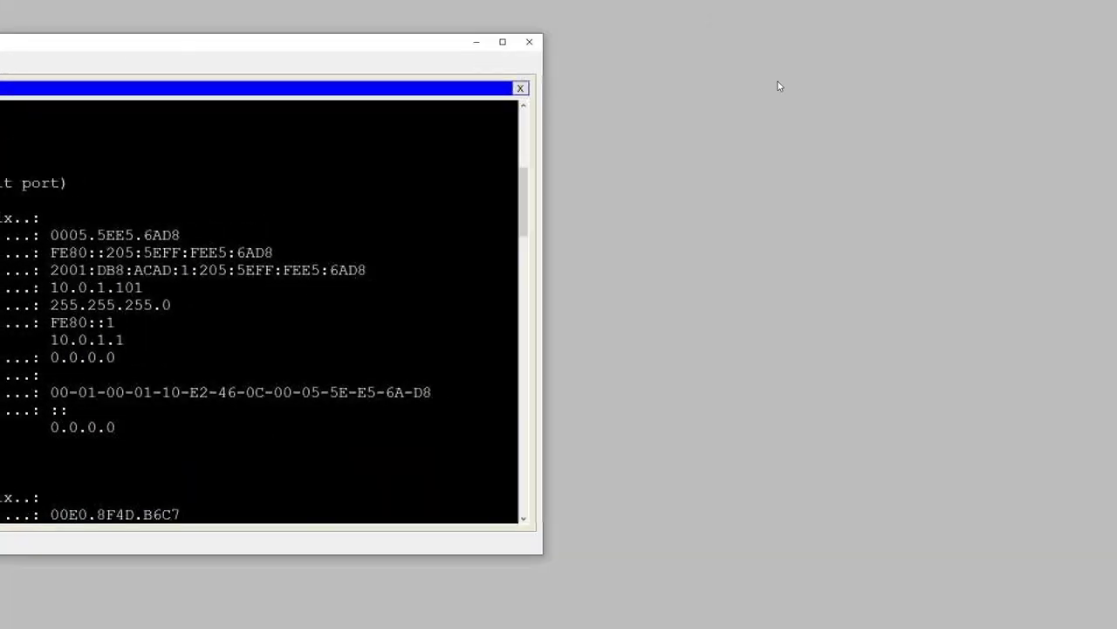
drag(1116, 56, 831, 35)
drag(696, 443, 717, 628)
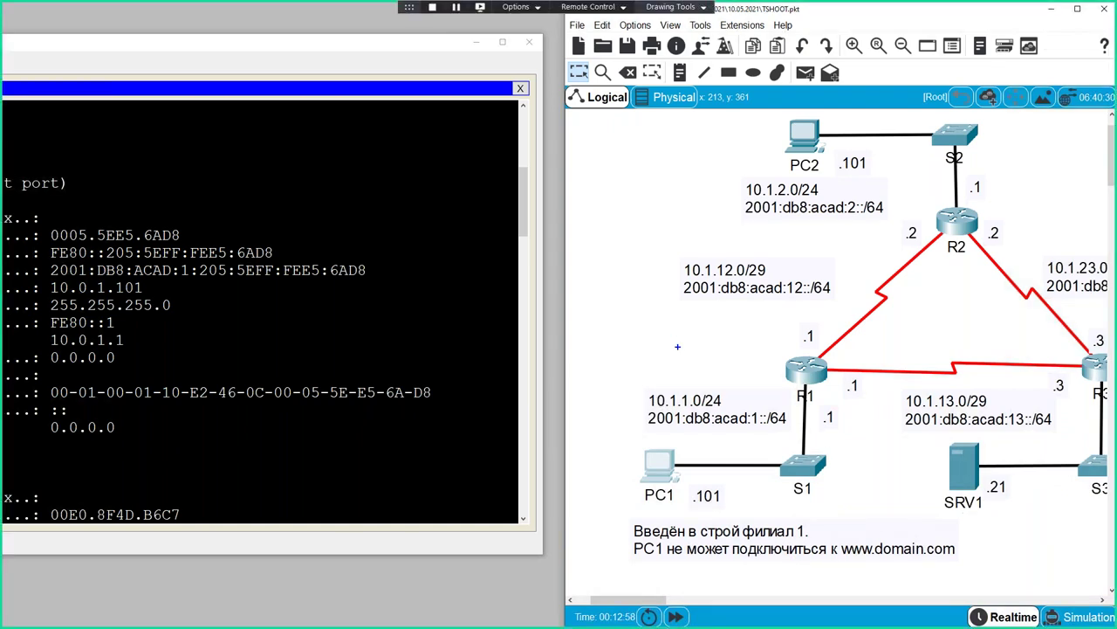
mouse_move(773, 393)
mouse_down()
mouse_move(742, 375)
mouse_move(644, 375)
mouse_move(622, 424)
mouse_move(644, 480)
mouse_move(697, 511)
mouse_move(849, 515)
mouse_move(866, 416)
mouse_move(826, 383)
mouse_move(664, 372)
mouse_up()
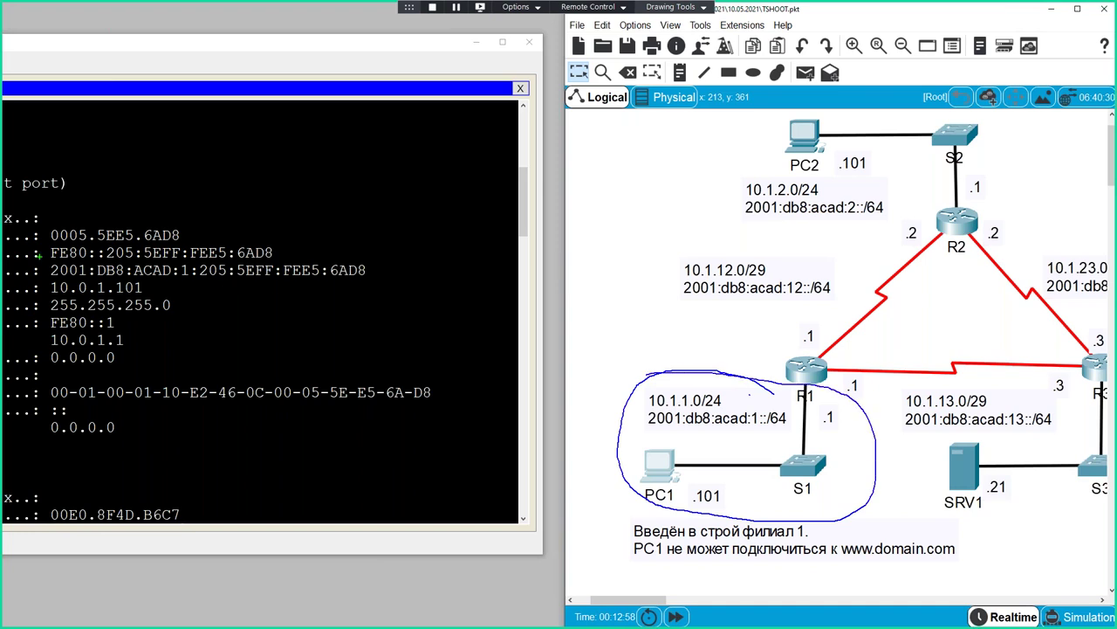
Open PC1's IP configuration in place of the command prompt and set its IPv4 address to 10.1.1.101.
mouse_move(163, 273)
mouse_down()
mouse_move(53, 276)
mouse_move(19, 344)
mouse_move(172, 358)
mouse_move(164, 274)
mouse_up()
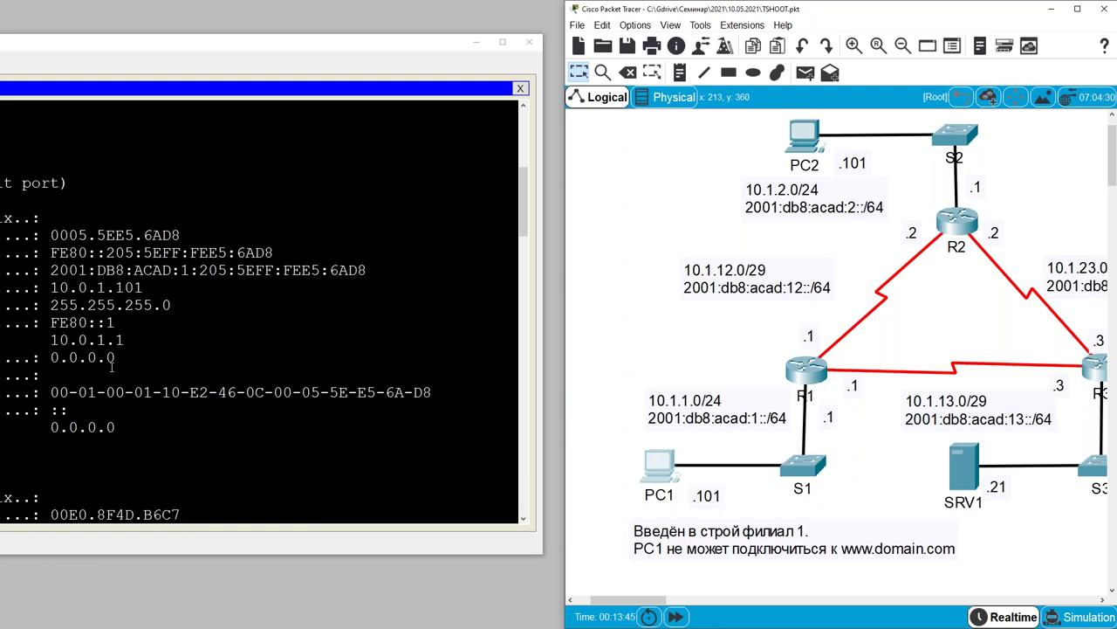
drag(279, 44, 688, 76)
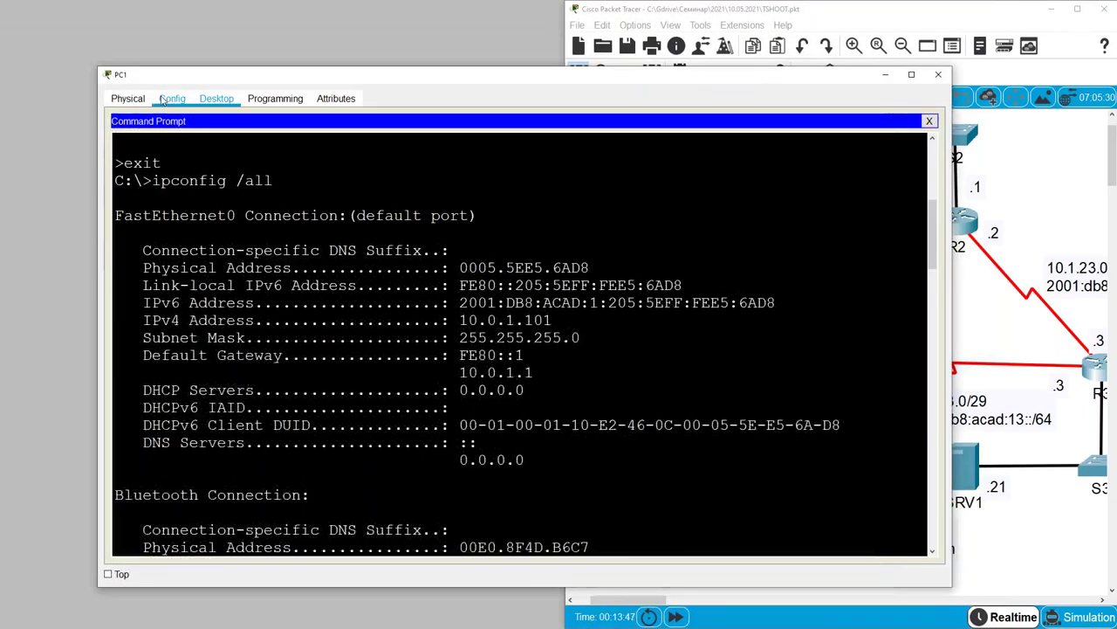
click(162, 100)
click(216, 98)
click(929, 120)
click(220, 157)
click(416, 186)
double_click(406, 186)
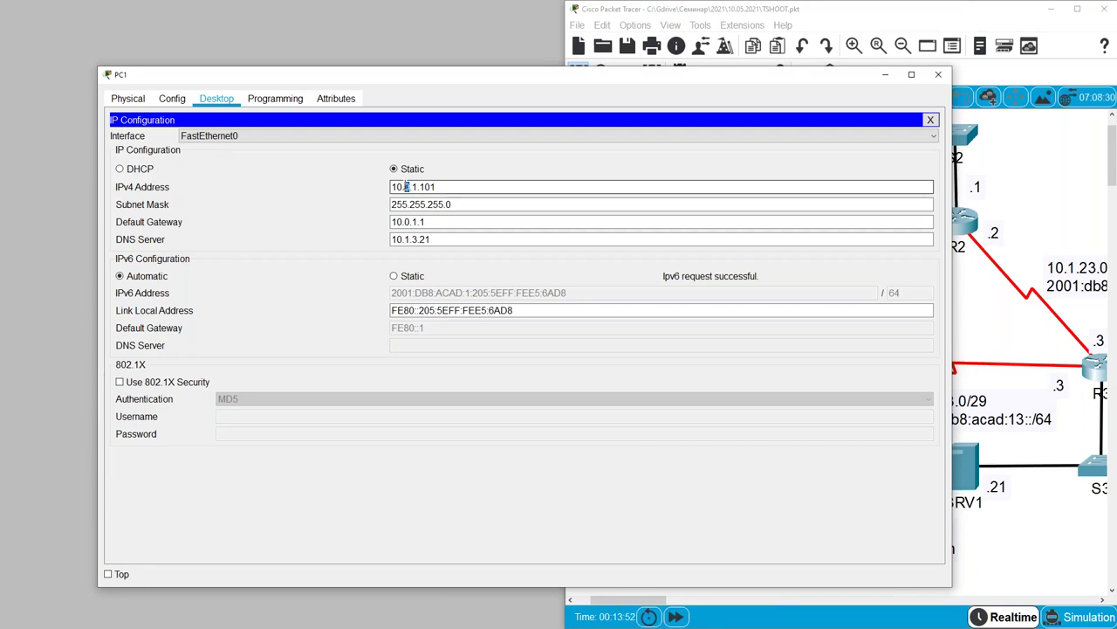
text(1)
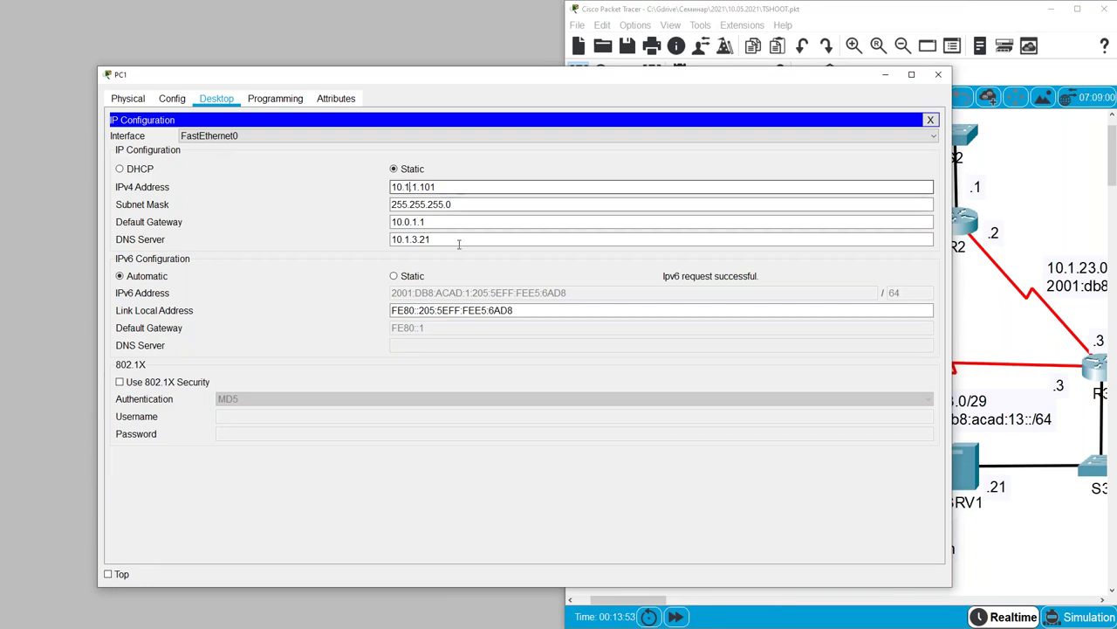
Set PC1's IPv4 default gateway to 10.1.1.1.
double_click(407, 221)
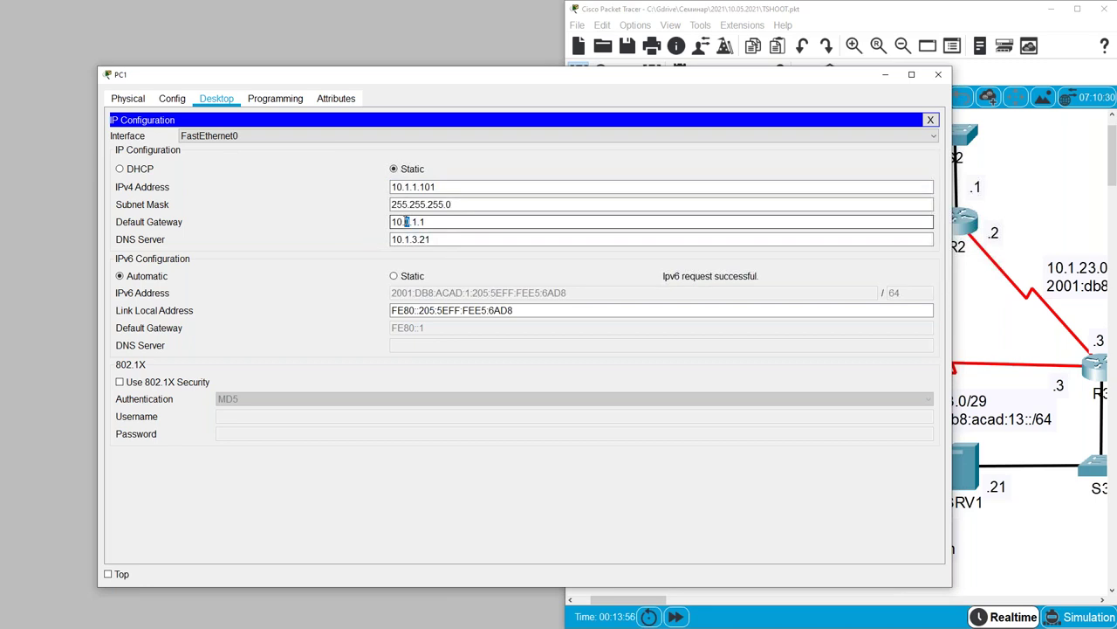
text(1)
key(Tab)
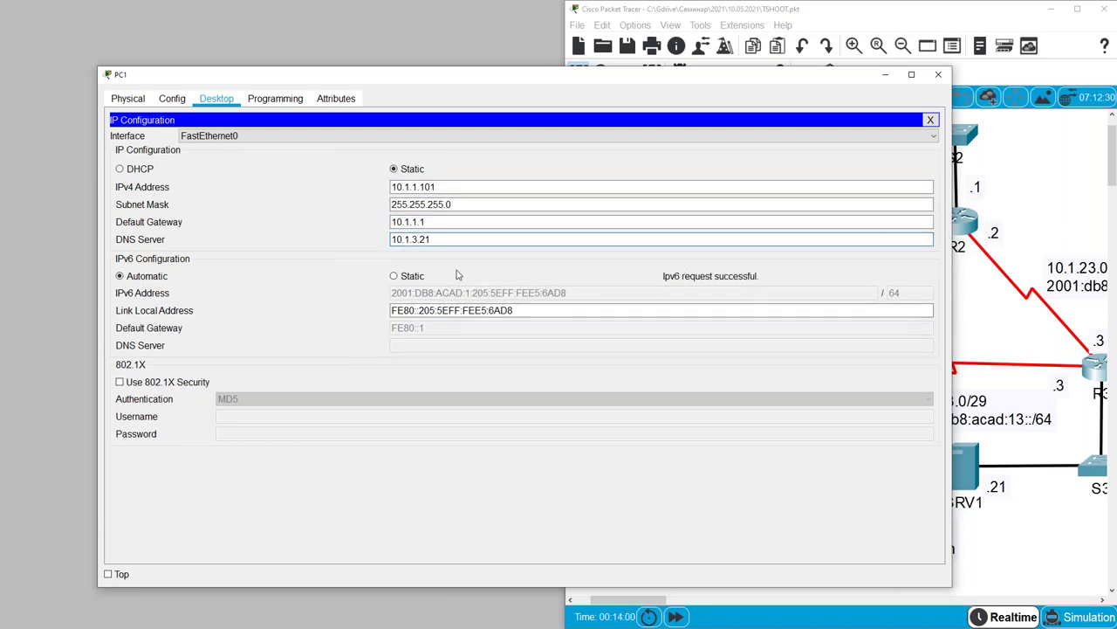
Return to PC1's command prompt and move the old output out of view with blank prompt lines.
click(931, 120)
click(699, 157)
scroll(452, 456, down, 15)
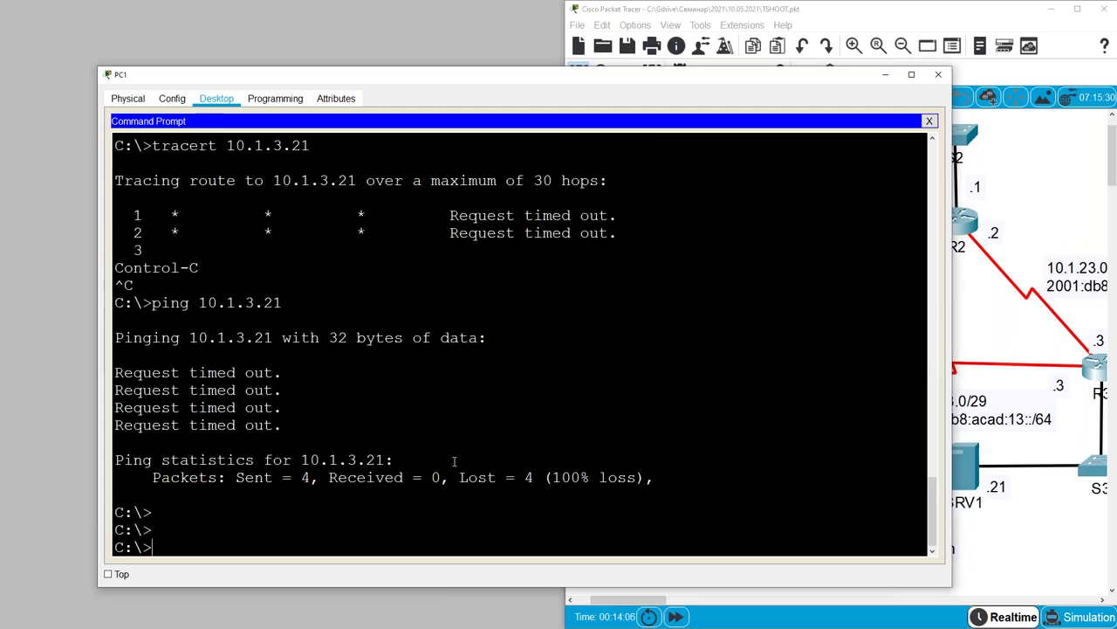
key(Return)
key(Return)
key(Return)
key(Return)
key(Return)
key(Return)
key(Return)
key(Return)
key(Return)
key(Return)
key(Return)
key(Return)
key(Return)
key(Return)
key(Return)
key(Return)
key(Return)
key(Return)
key(Return)
key(Return)
key(Up)
key(Up)
key(Down)
key(Down)
text(ping)
key(BackSpace)
key(BackSpace)
key(BackSpace)
key(BackSpace)
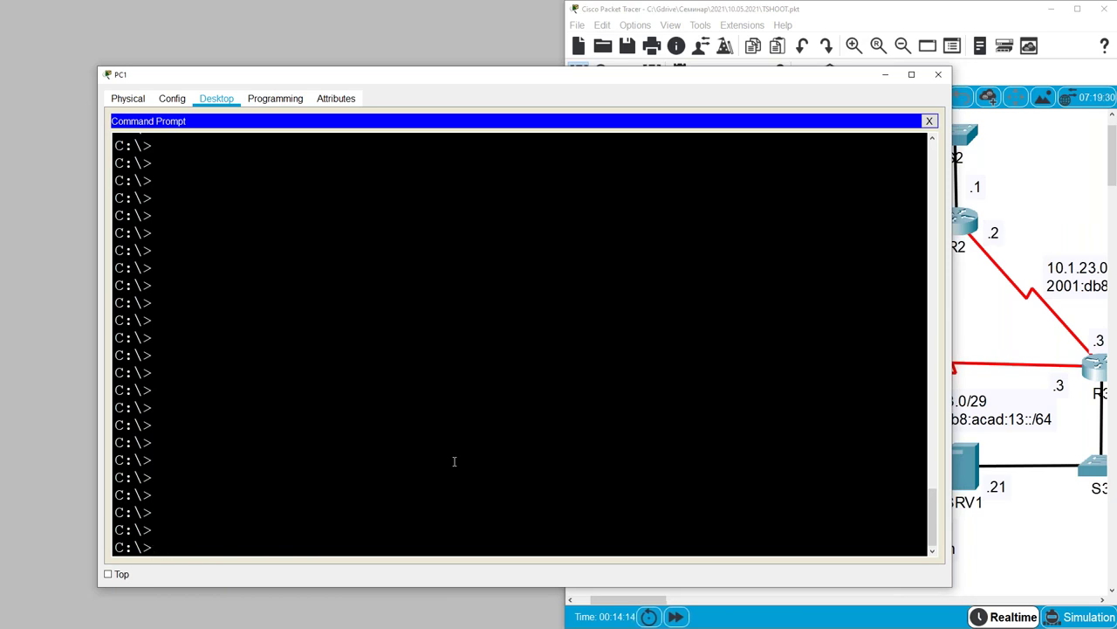
text(ping 10.1.3)
key(BackSpace)
key(BackSpace)
key(BackSpace)
key(BackSpace)
key(BackSpace)
key(BackSpace)
key(BackSpace)
key(BackSpace)
key(BackSpace)
key(BackSpace)
key(BackSpace)
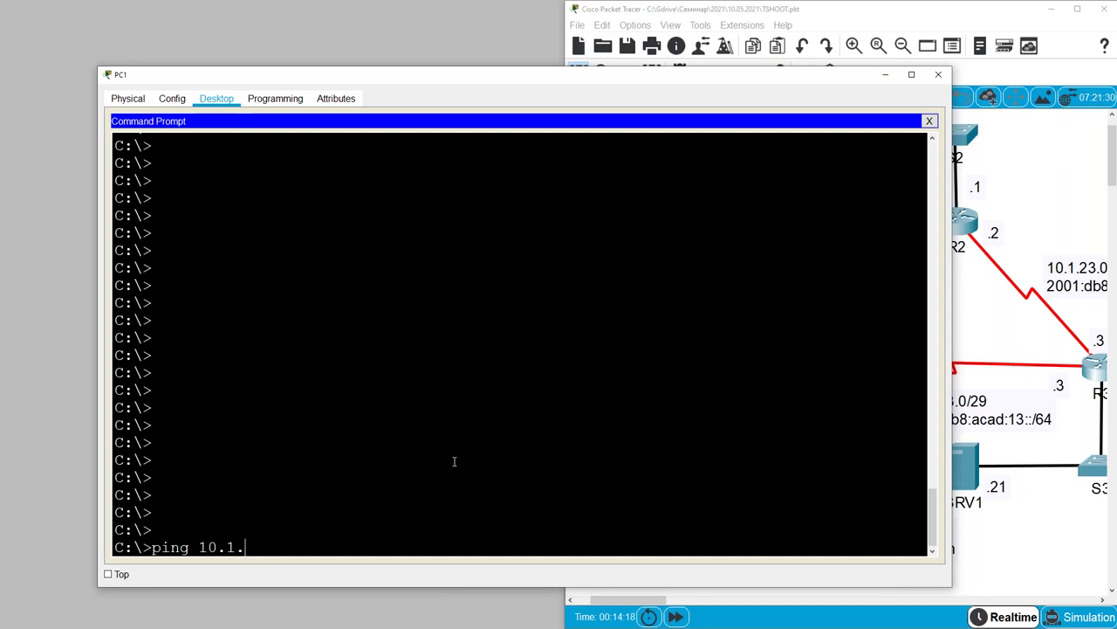
Run tracert to 10.1.3.21 from PC1's command prompt.
key(Up)
key(Up)
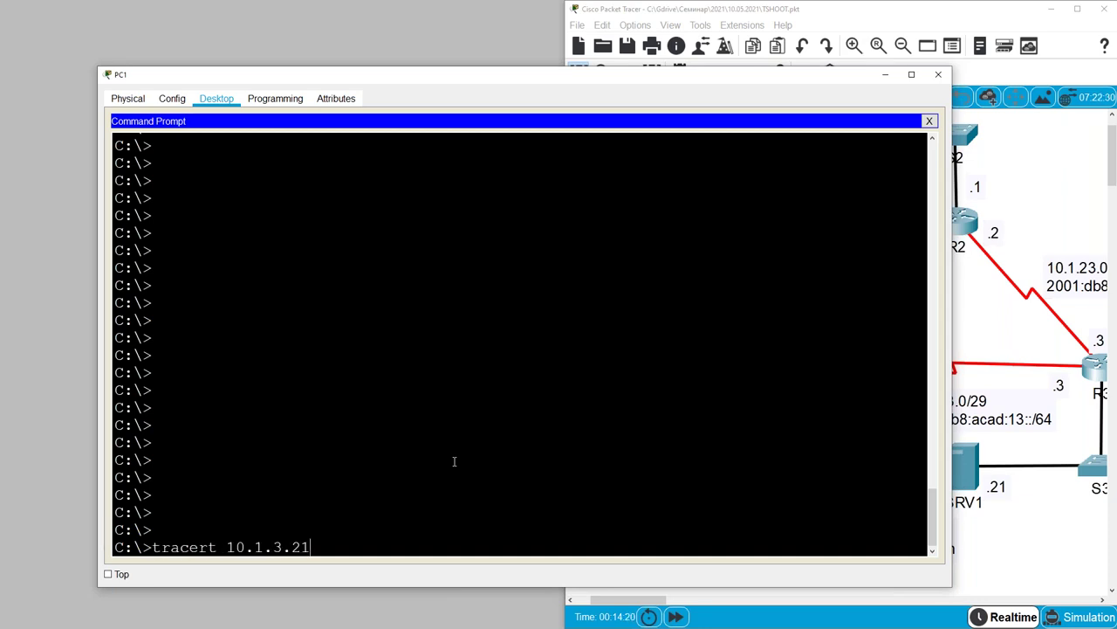
key(Return)
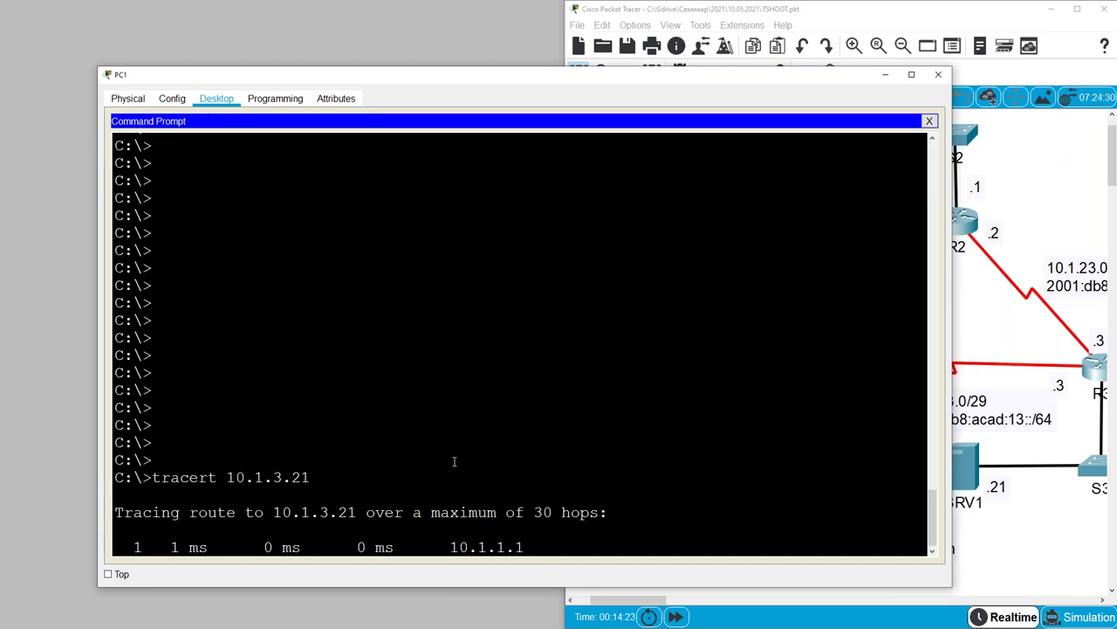
Place PC1's trace beside the topology, compare its hops with the path through R1, and interrupt the trace.
drag(589, 79, 480, 86)
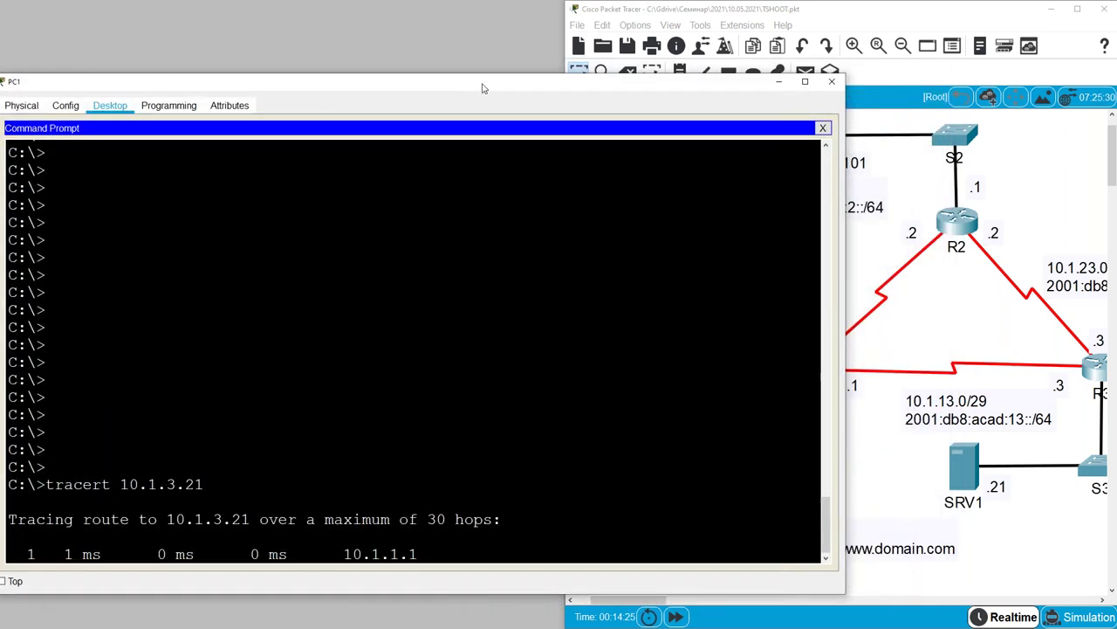
drag(934, 13, 929, 14)
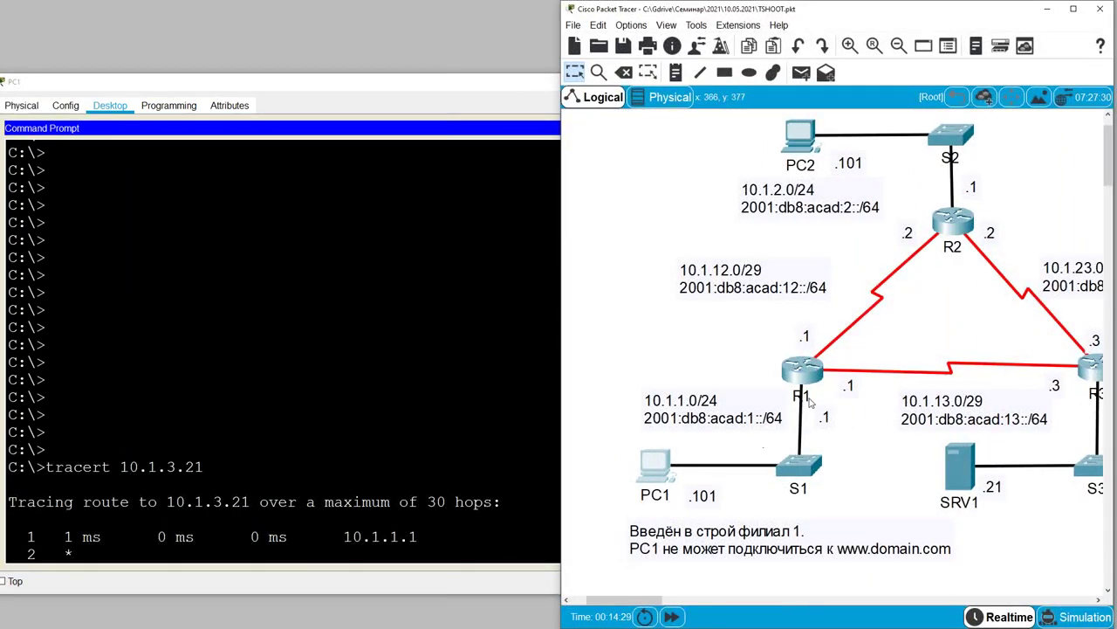
mouse_move(805, 395)
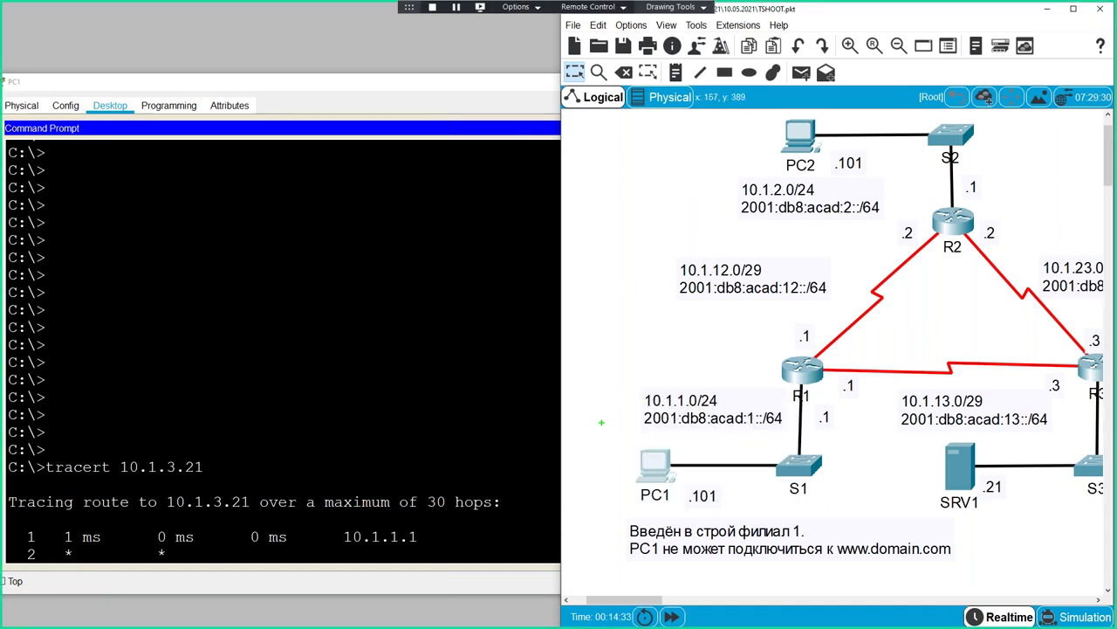
mouse_move(630, 472)
mouse_down()
mouse_move(634, 409)
mouse_move(766, 351)
mouse_move(781, 377)
mouse_move(723, 367)
mouse_up()
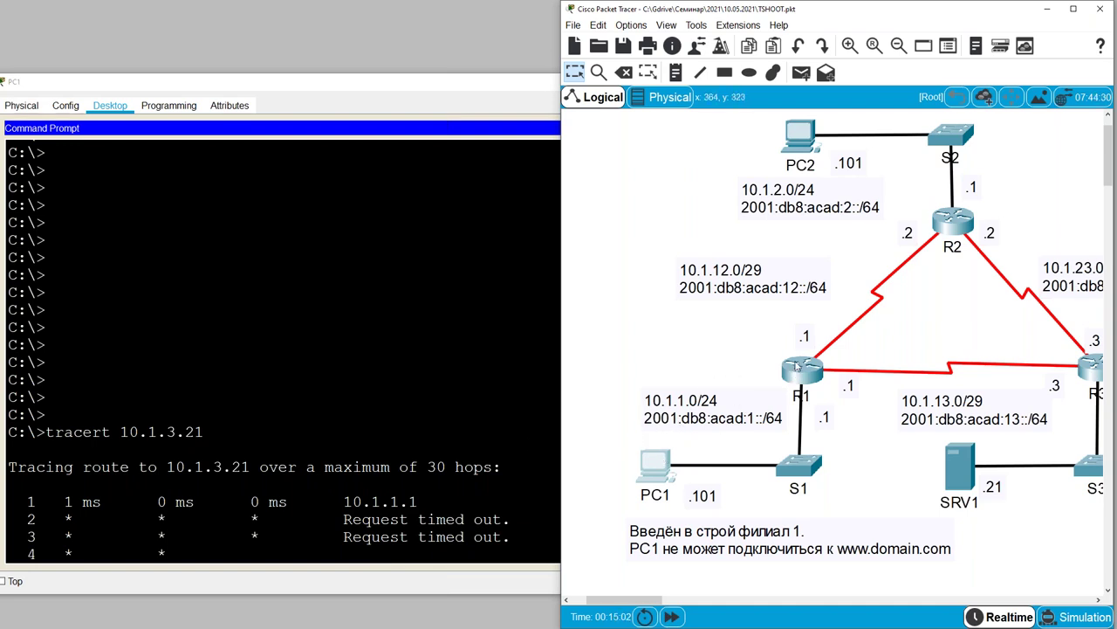
mouse_move(797, 367)
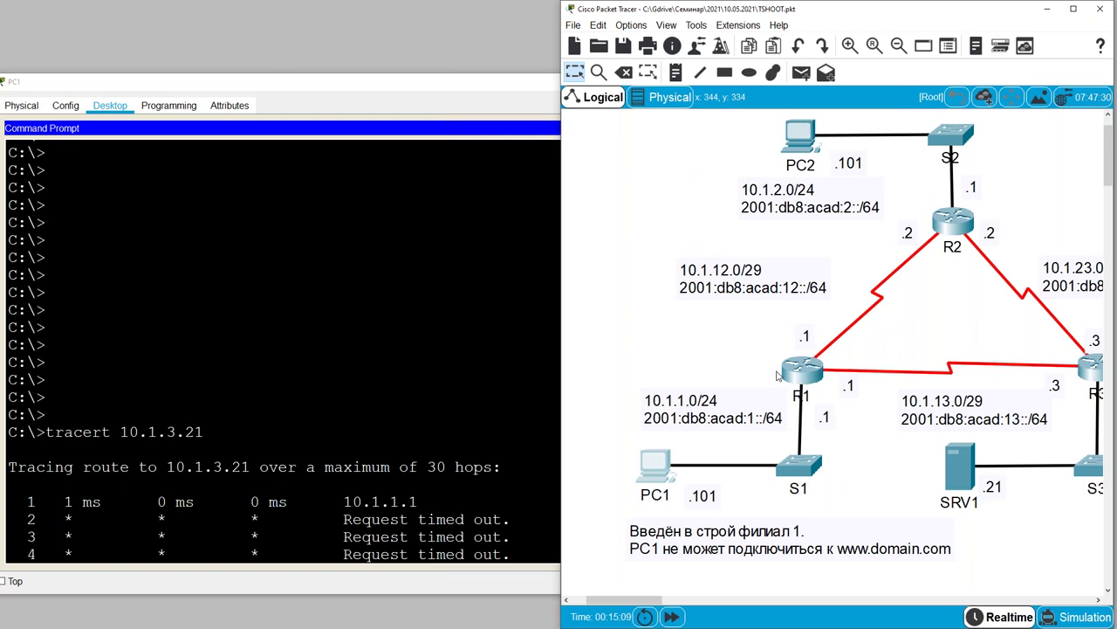
click(266, 426)
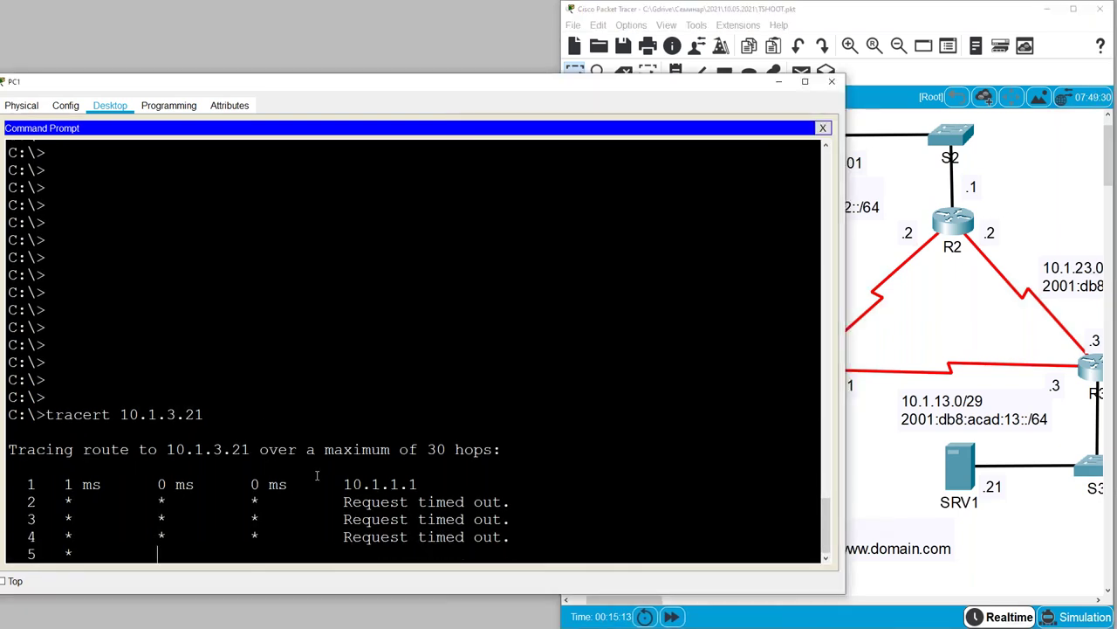
key(ctrl+c)
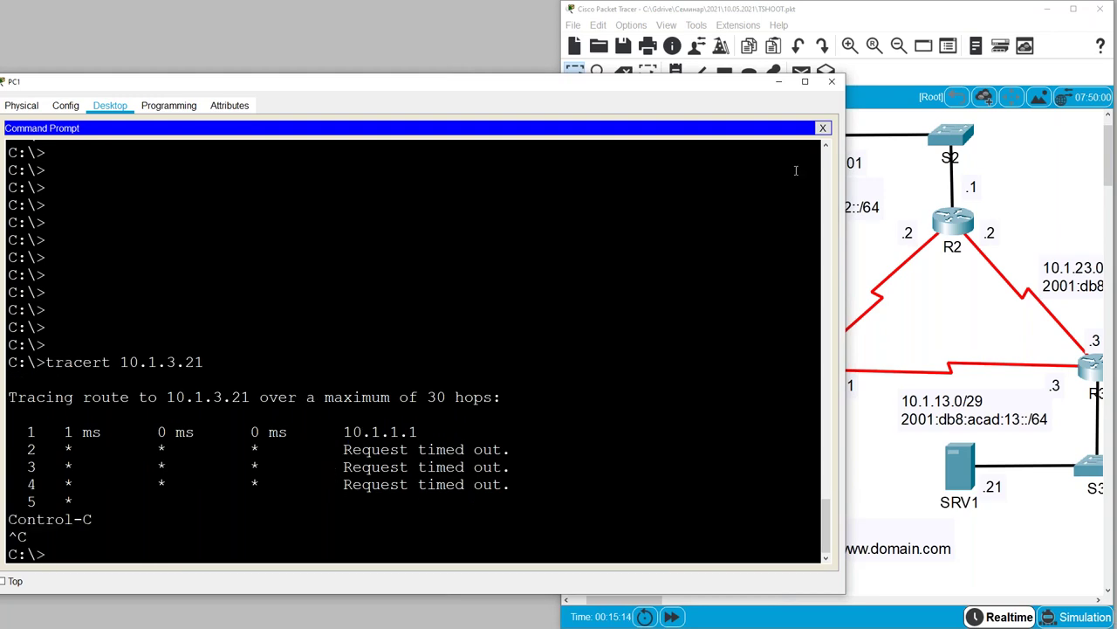
Put PC1's window away, maximize the topology, and open router R1's command line in an enlarged window.
click(783, 84)
drag(680, 9, 306, 2)
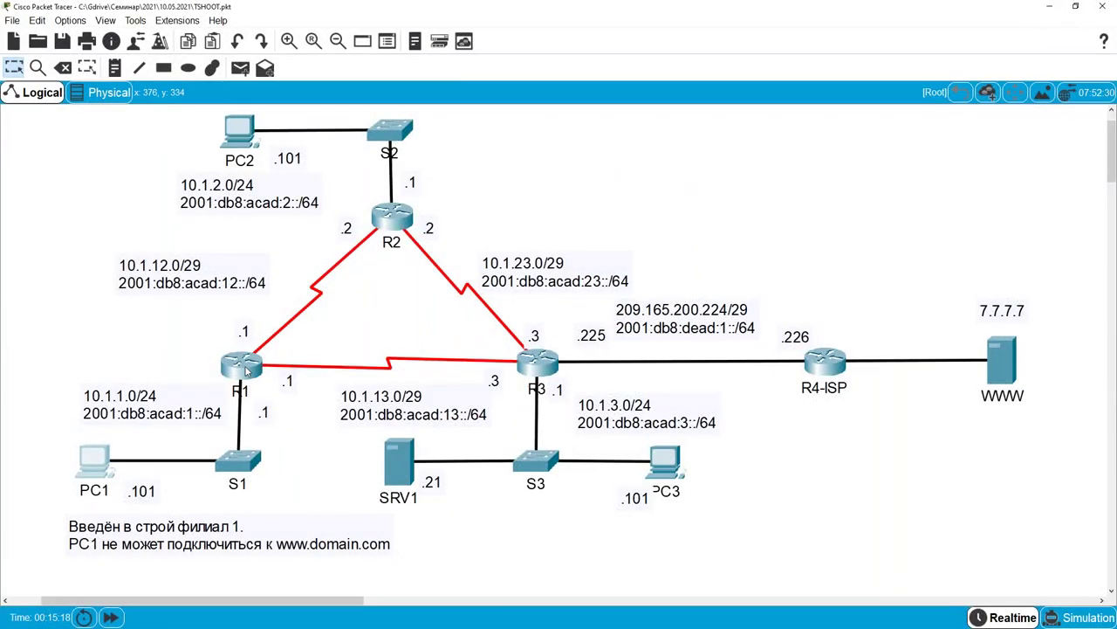
click(245, 367)
click(479, 162)
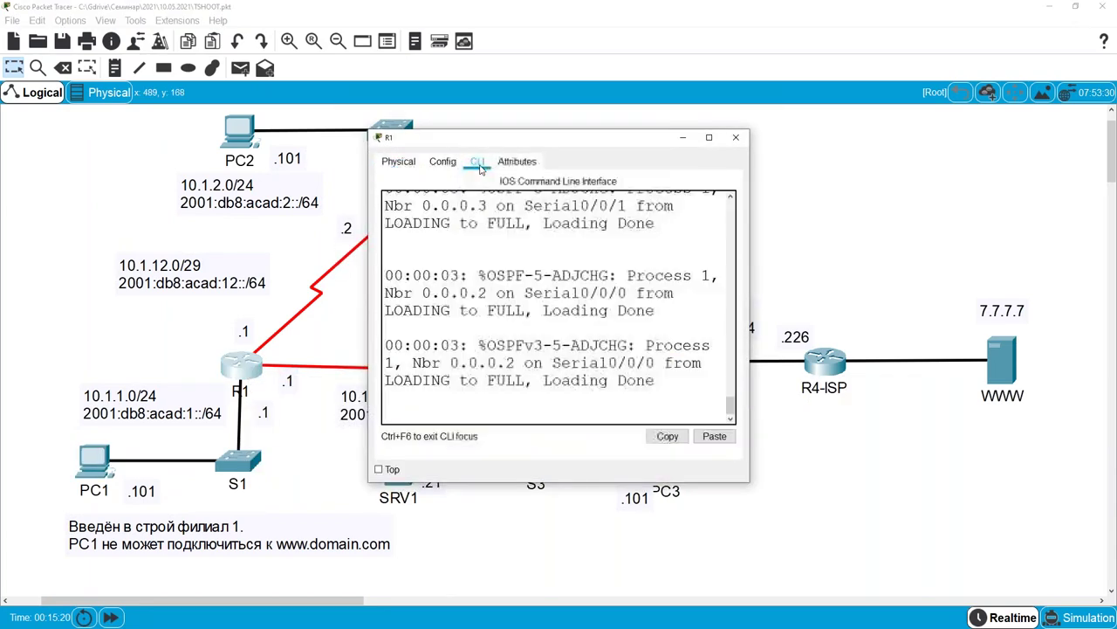
drag(541, 137, 367, 44)
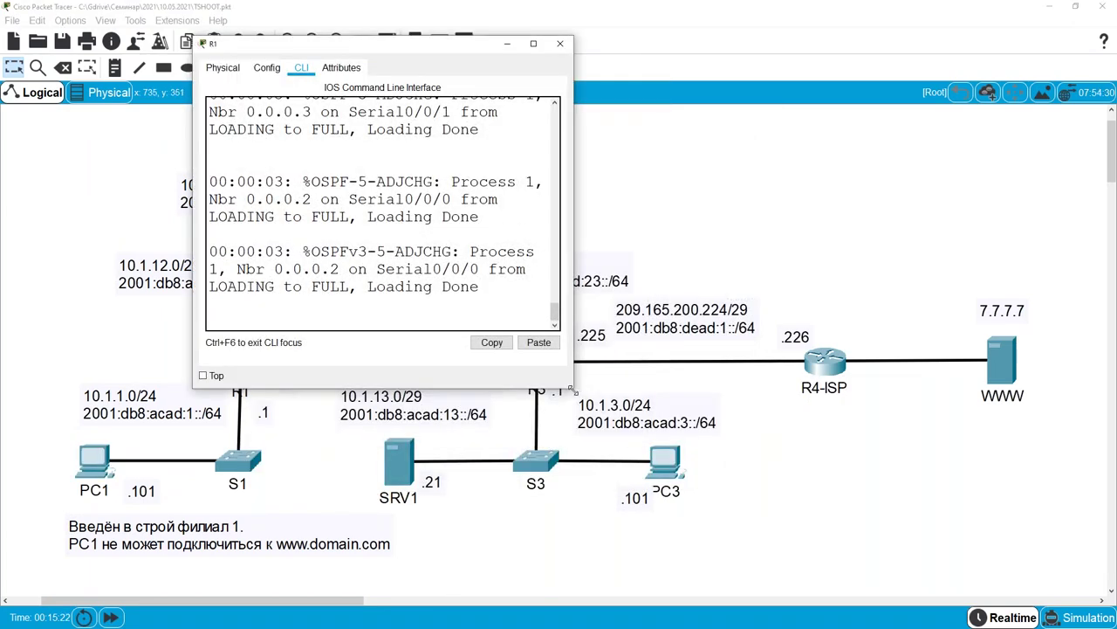
drag(572, 388, 1048, 587)
Start a fresh prompt on R1 and enter privileged EXEC mode with en.
key(Return)
key(Return)
key(Return)
key(Return)
key(Return)
key(Return)
key(Return)
key(Return)
key(Return)
key(Return)
key(Return)
key(Return)
key(Return)
key(Return)
key(Return)
key(Return)
key(Return)
key(Return)
key(Return)
key(Return)
key(Return)
text(en)
key(Return)
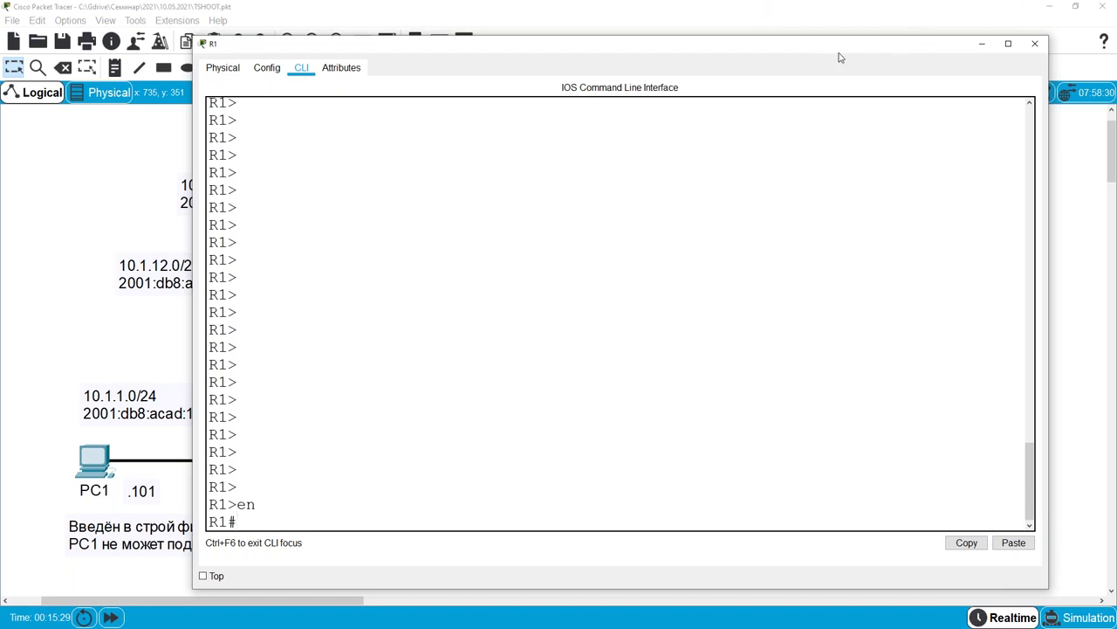
Switch from R1's window to the topology and examine SRV1, R3 and the 10.1.3.0/24 and 10.1.1.0/24 networks.
drag(841, 46, 758, 69)
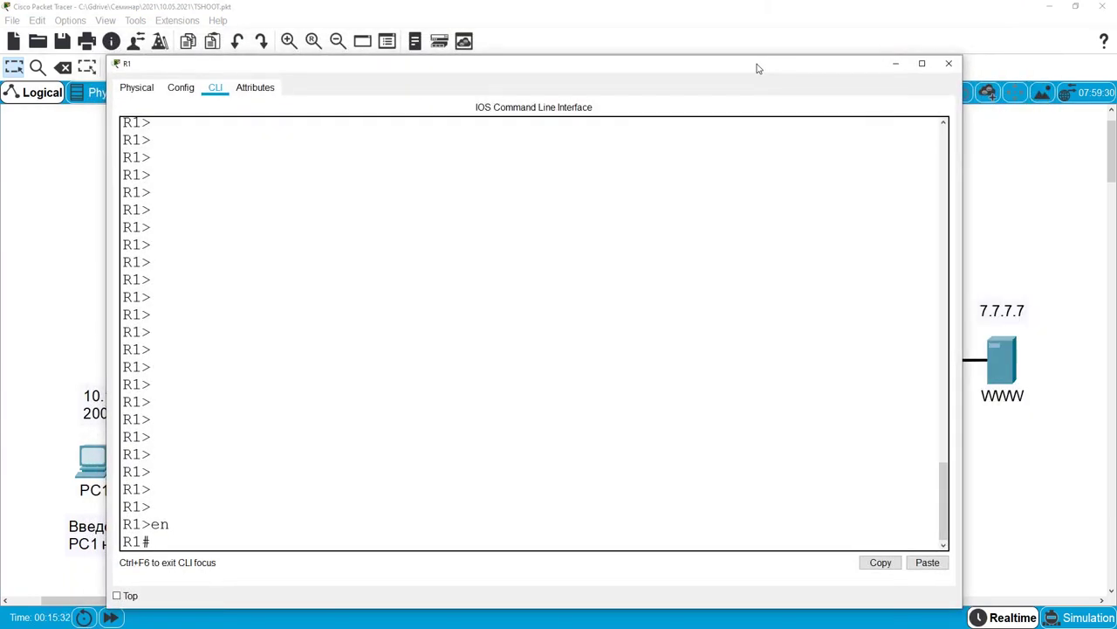
click(1000, 13)
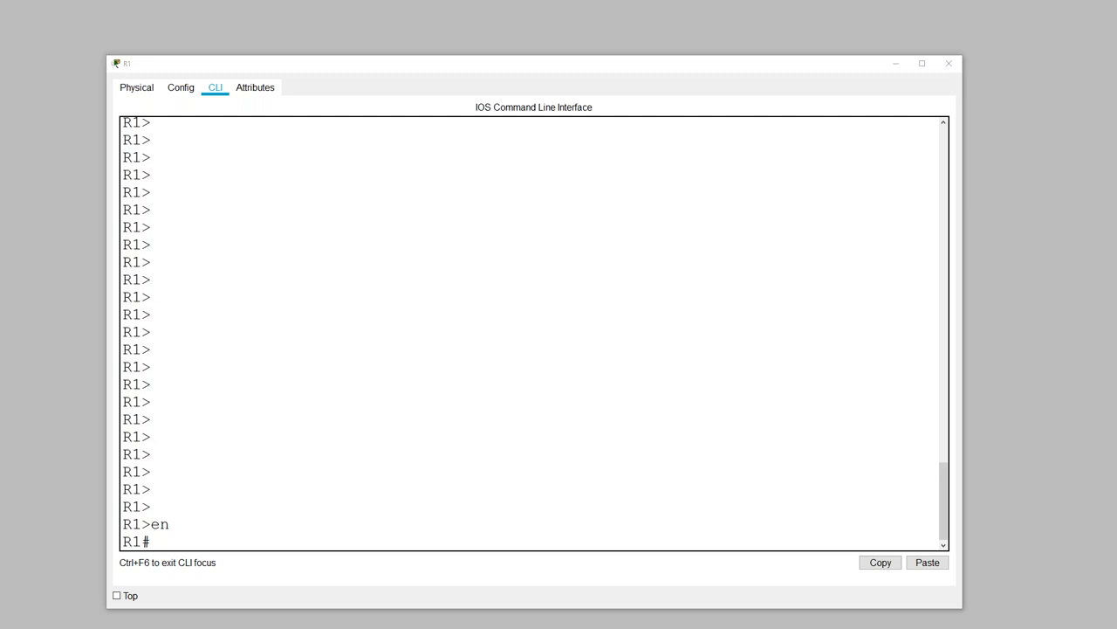
key(alt+Tab)
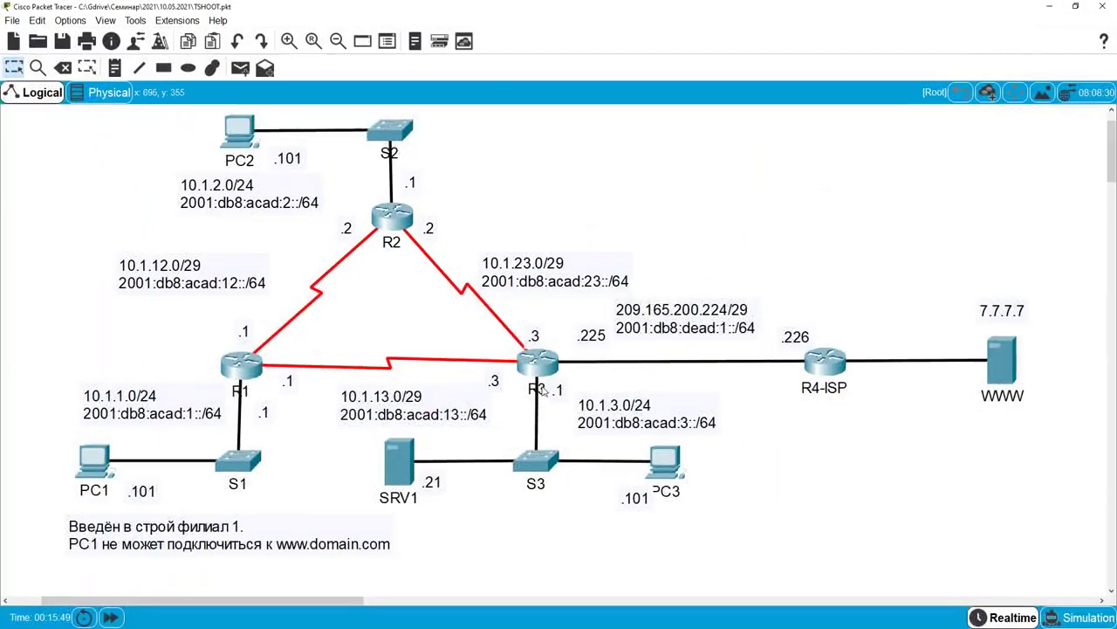
mouse_move(462, 489)
mouse_down()
mouse_move(435, 434)
mouse_move(378, 454)
mouse_move(394, 504)
mouse_move(458, 462)
mouse_move(369, 476)
mouse_move(431, 508)
mouse_move(438, 444)
mouse_up()
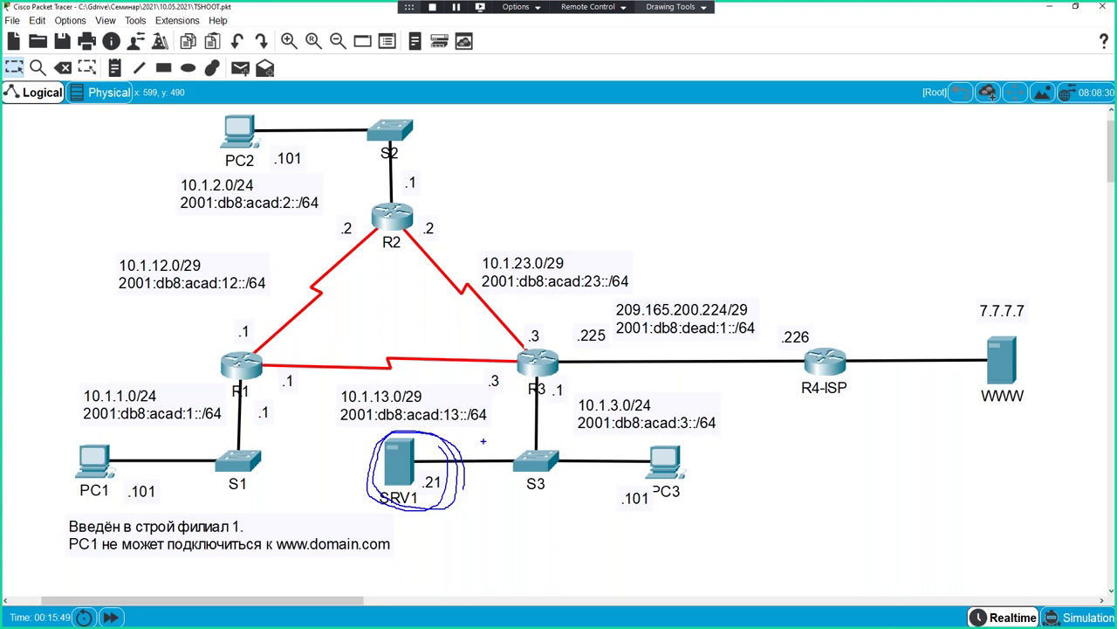
mouse_move(571, 346)
mouse_down()
mouse_move(506, 344)
mouse_move(516, 369)
mouse_move(556, 351)
mouse_up()
mouse_move(651, 396)
mouse_down()
mouse_move(557, 406)
mouse_move(623, 420)
mouse_move(668, 409)
mouse_move(637, 395)
mouse_up()
mouse_move(87, 432)
mouse_down()
mouse_move(124, 388)
mouse_move(206, 370)
mouse_move(179, 383)
mouse_up()
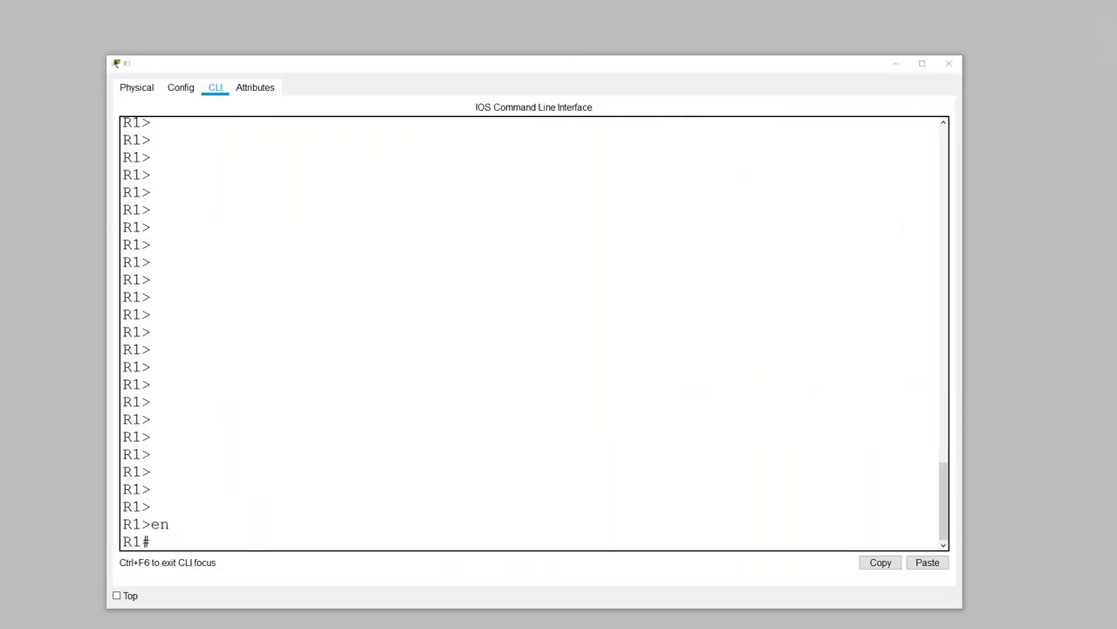
Ping SRV1 at 10.1.3.21 from R1's command line.
click(538, 476)
key(Return)
key(Return)
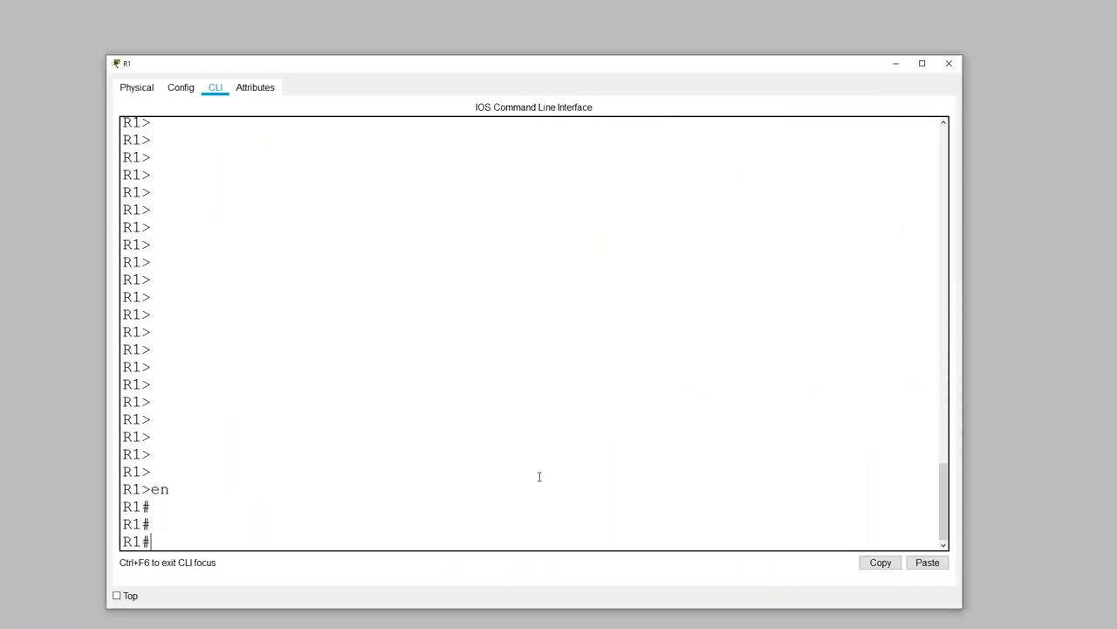
text(ping 10.1.3.21)
key(Return)
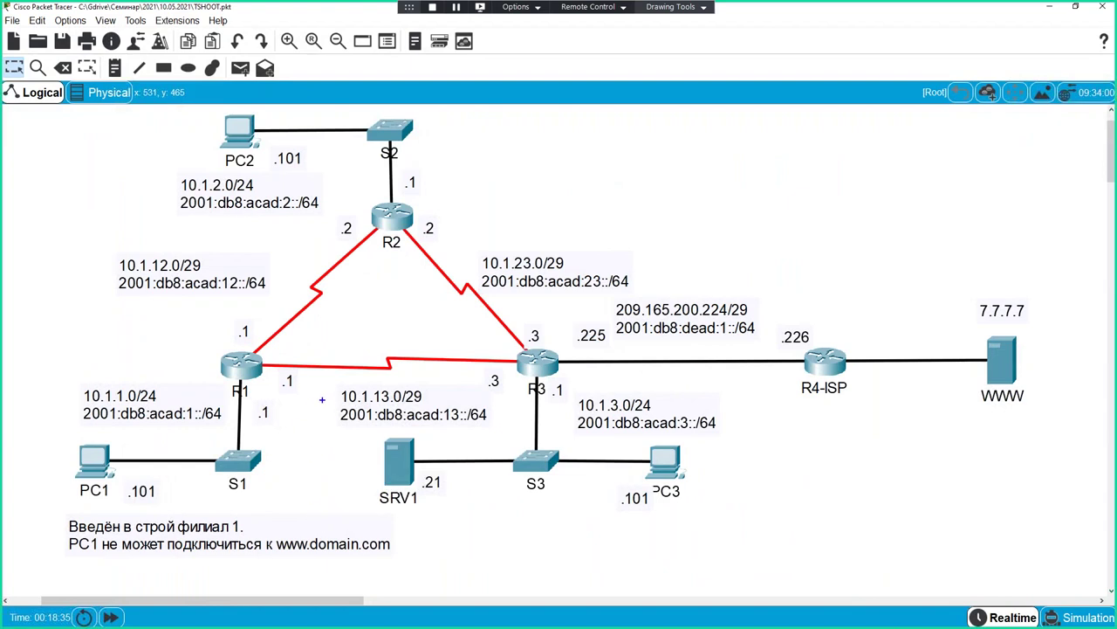
Examine the path from R1 to SRV1 on the topology and view R1's interface address summary.
mouse_move(280, 359)
mouse_down()
mouse_move(213, 362)
mouse_move(225, 378)
mouse_move(276, 367)
mouse_move(303, 338)
mouse_move(441, 298)
mouse_move(536, 313)
mouse_move(580, 381)
mouse_move(544, 412)
mouse_move(442, 449)
mouse_move(480, 447)
mouse_up()
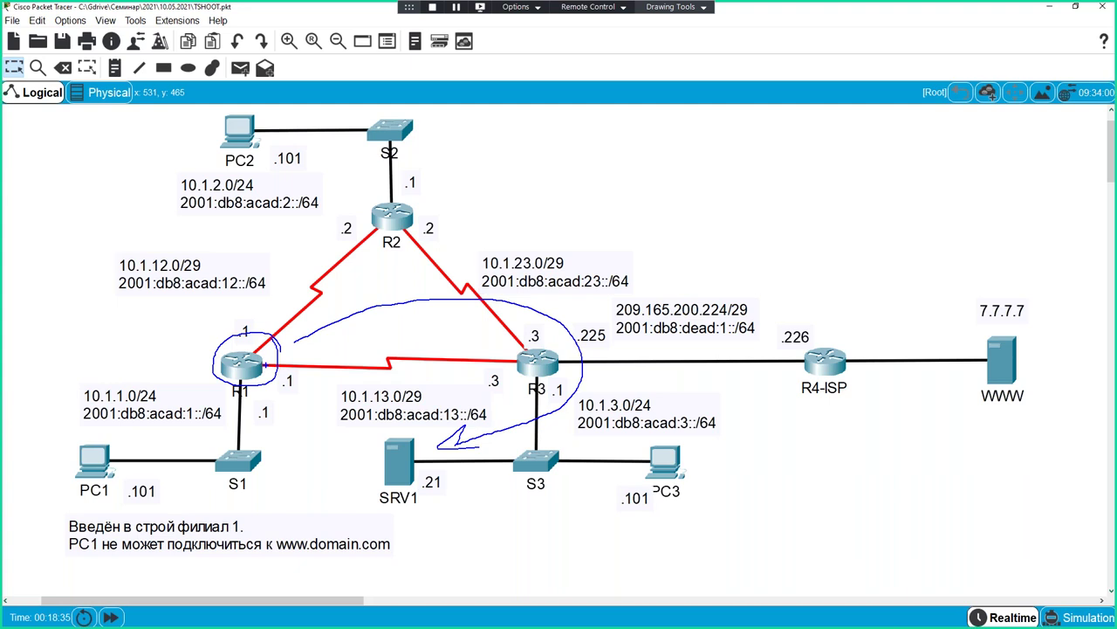
mouse_move(304, 368)
mouse_down()
mouse_move(280, 385)
mouse_move(315, 377)
mouse_up()
mouse_move(259, 318)
mouse_down()
mouse_move(224, 331)
mouse_move(260, 314)
mouse_up()
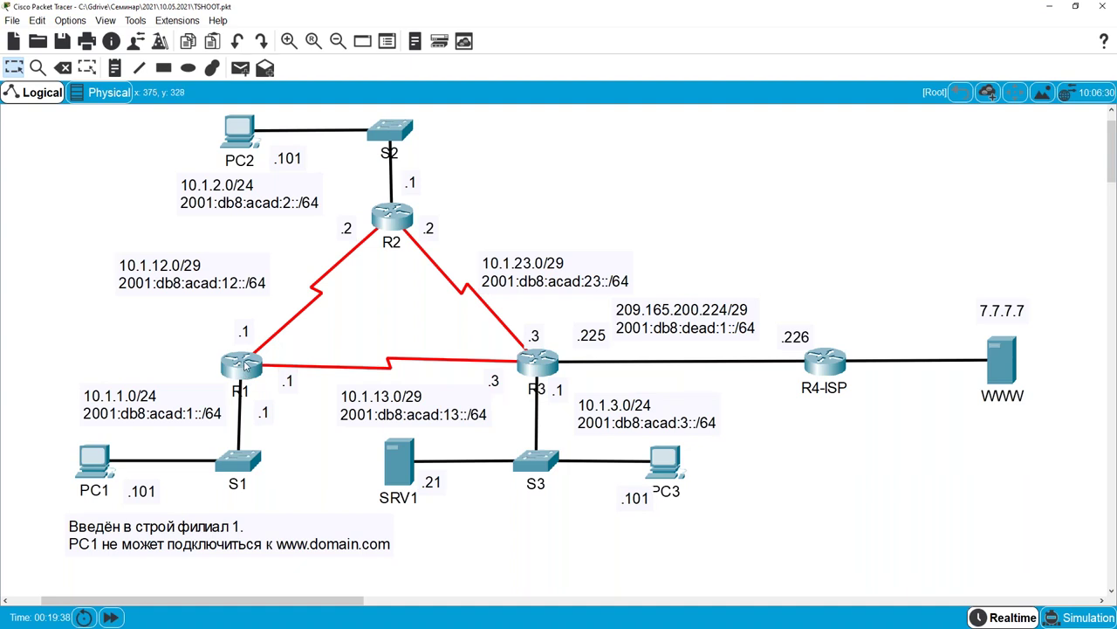
mouse_move(243, 366)
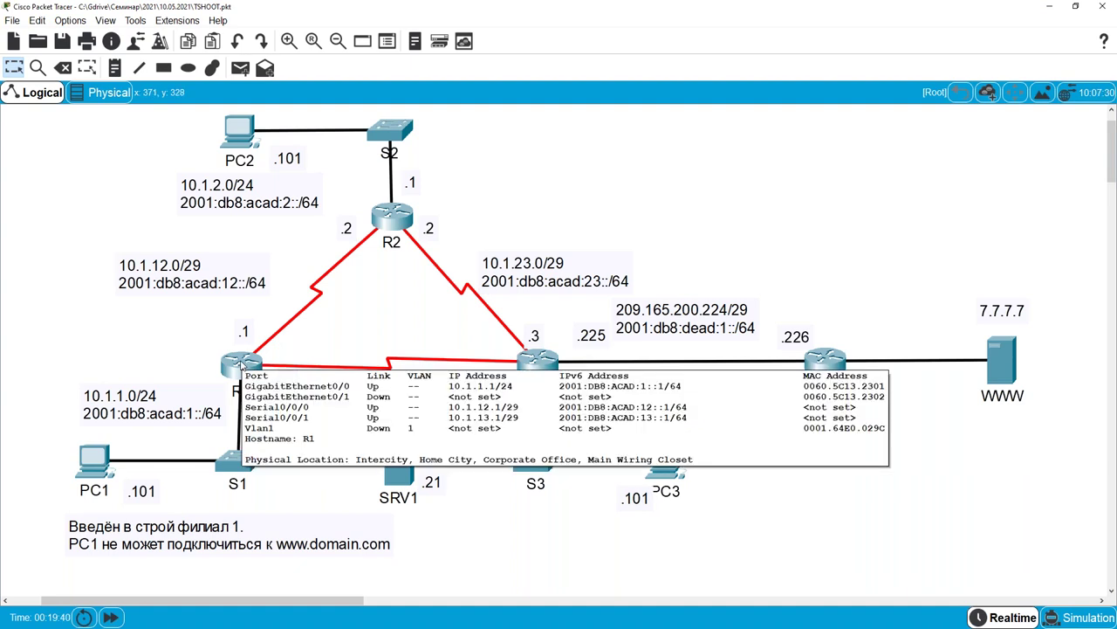
Return to R1's command line, move the old output out of view, and display its routing protocol settings with show ip proto.
click(244, 366)
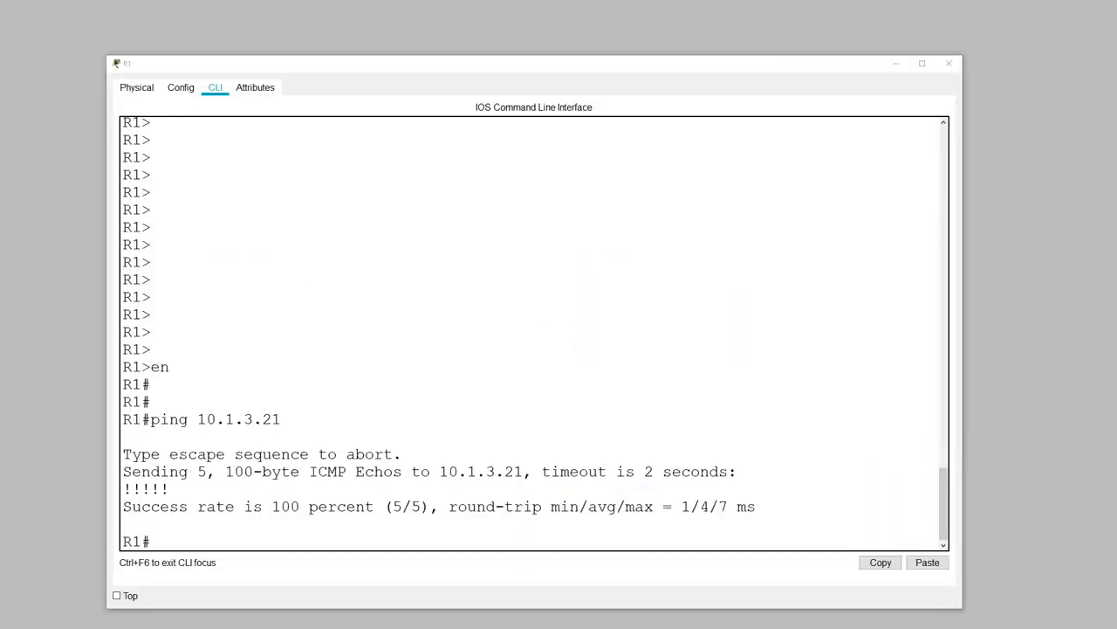
click(364, 419)
key(Return)
key(Return)
key(Return)
key(Return)
key(Return)
key(Return)
key(Return)
key(Return)
key(Return)
key(Return)
key(Return)
key(Return)
key(Return)
key(Return)
key(Return)
key(Return)
key(Return)
key(Return)
key(Return)
key(Return)
key(Return)
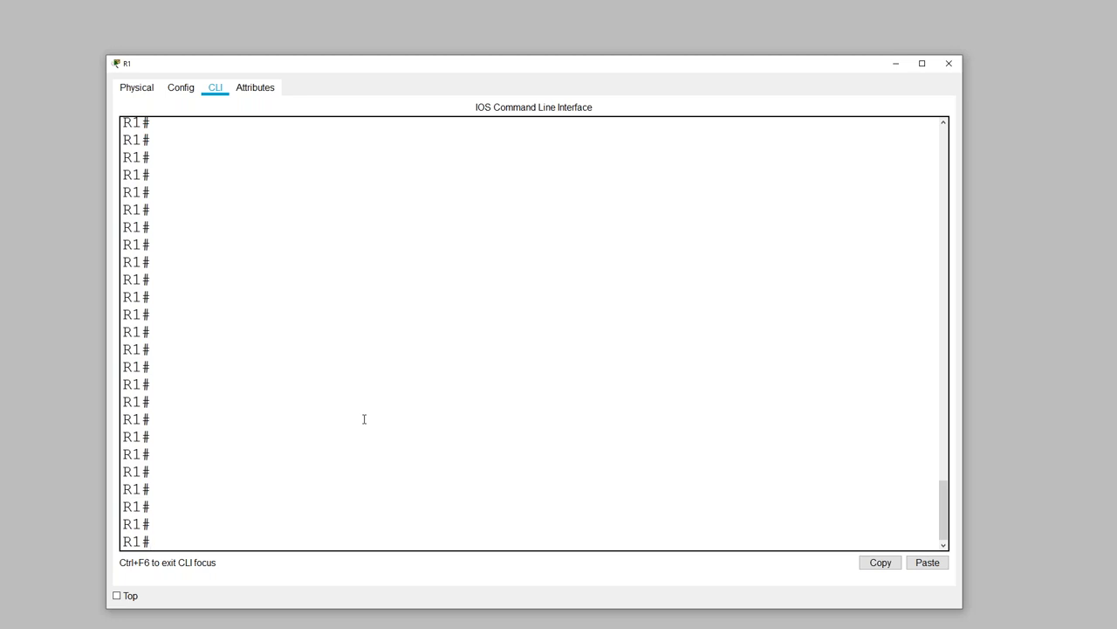
text(show)
text(ip proto)
key(Return)
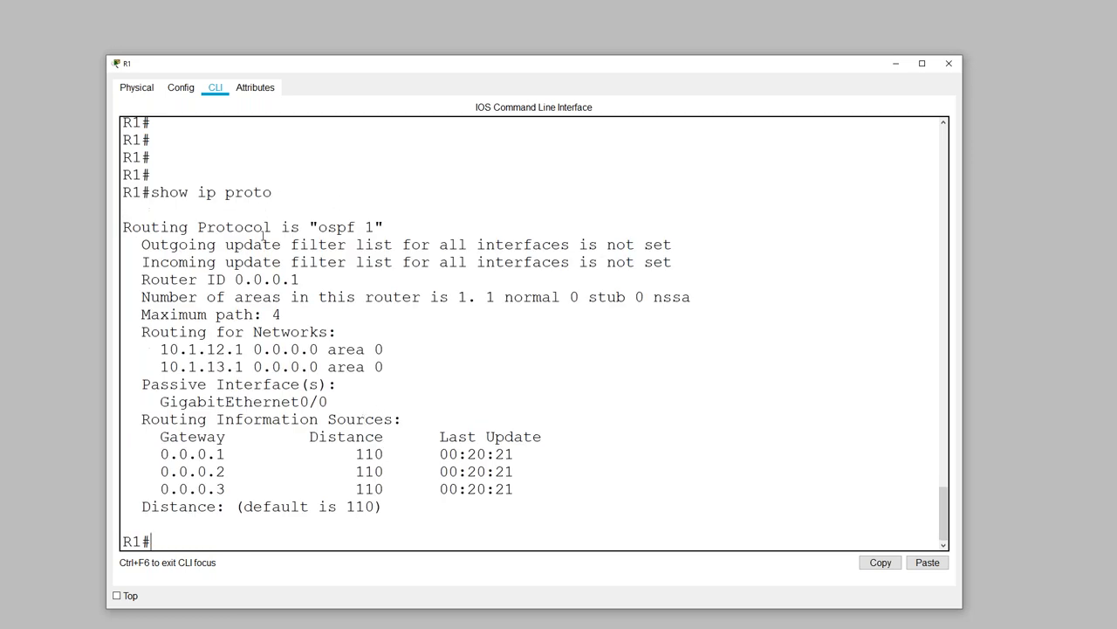
Mark the OSPF process and its routed networks in R1's output, note 10.1.1.0/24 beside them for comparison, and clear the markings.
drag(305, 236, 393, 234)
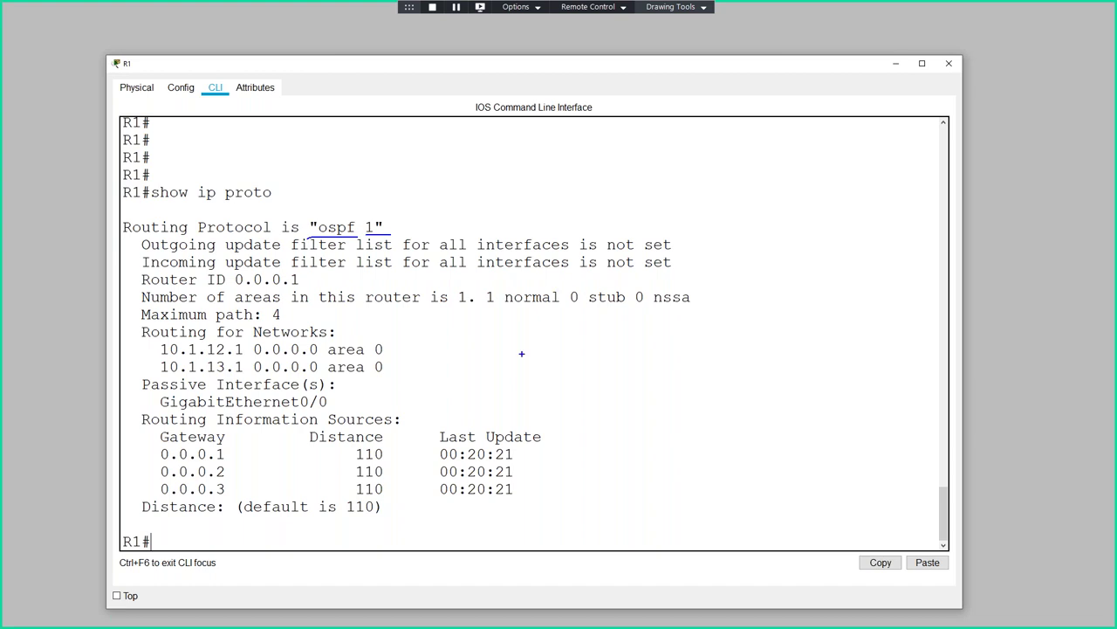
drag(491, 368, 492, 418)
text(10)
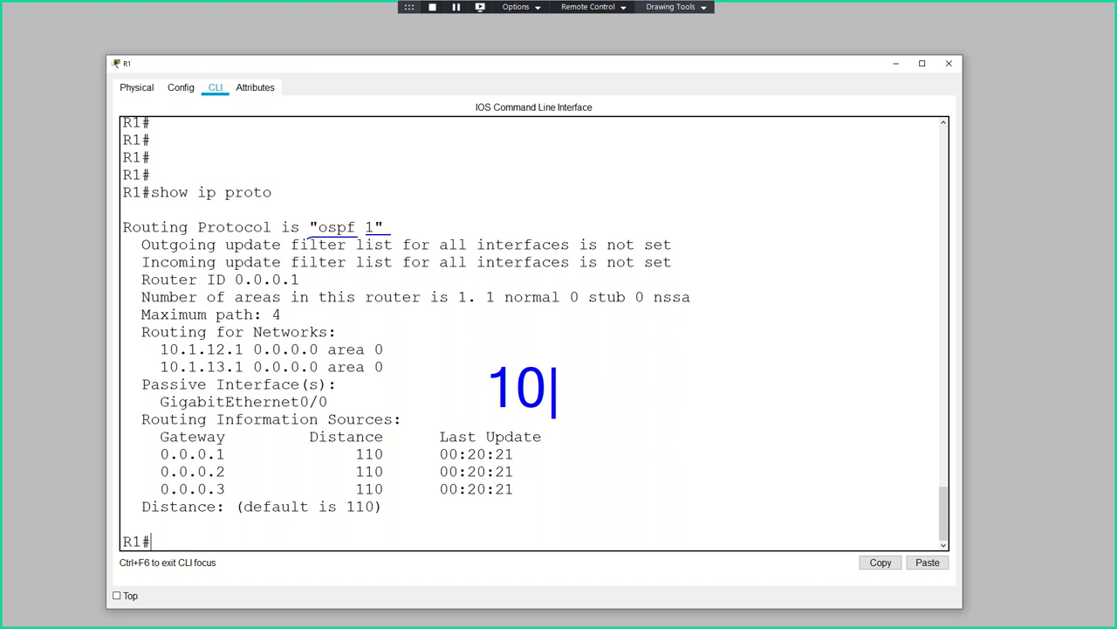
text(.1.1.0/24)
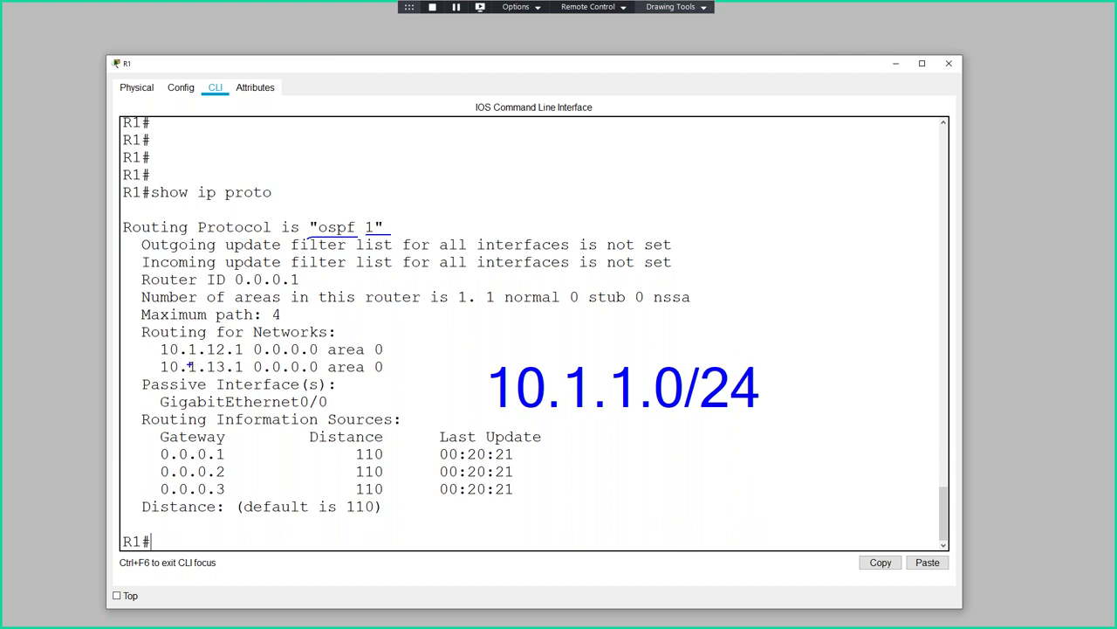
mouse_move(231, 340)
mouse_down()
mouse_move(177, 336)
mouse_move(147, 368)
mouse_move(358, 379)
mouse_move(394, 370)
mouse_move(393, 337)
mouse_move(215, 338)
mouse_up()
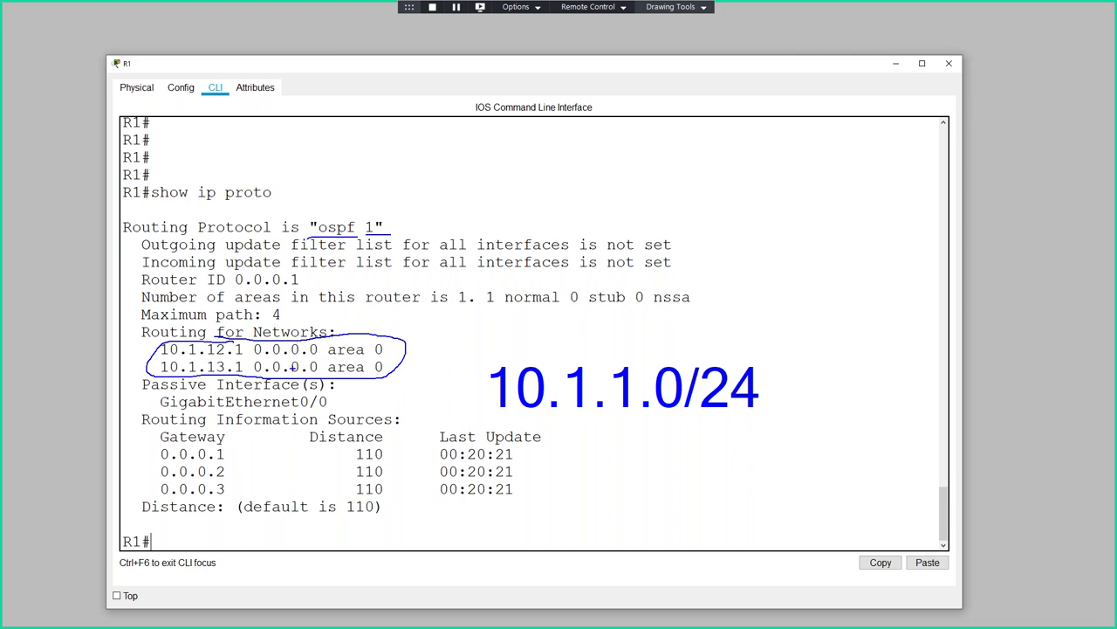
key(Escape)
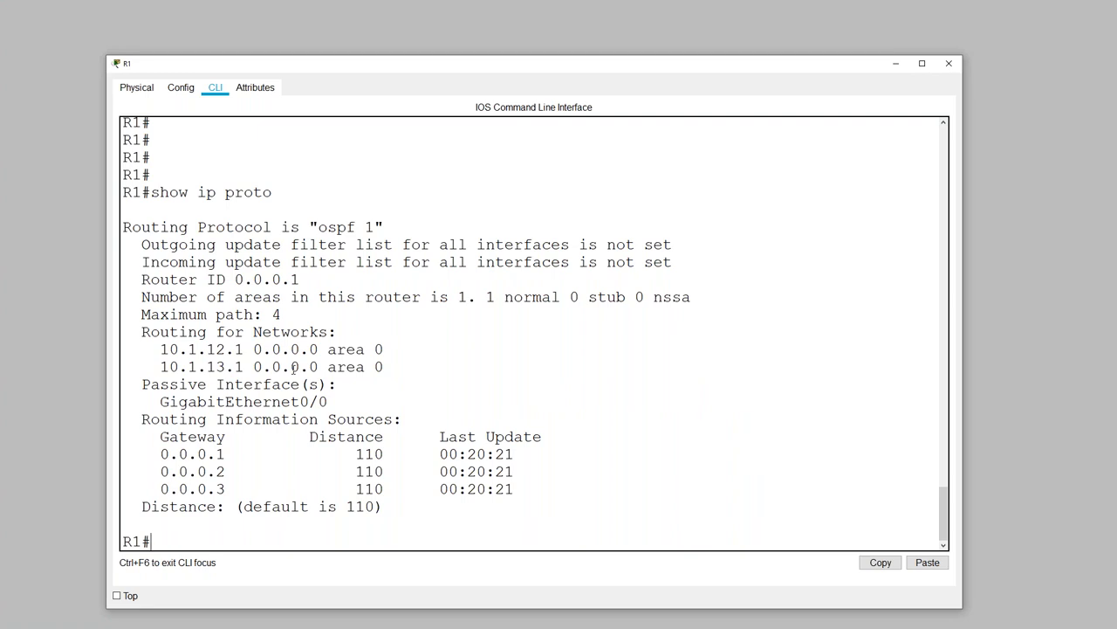
Display R1's running configuration with show run, page to the router ospf 1 section, and mark that section for inspection.
text(show run)
key(Return)
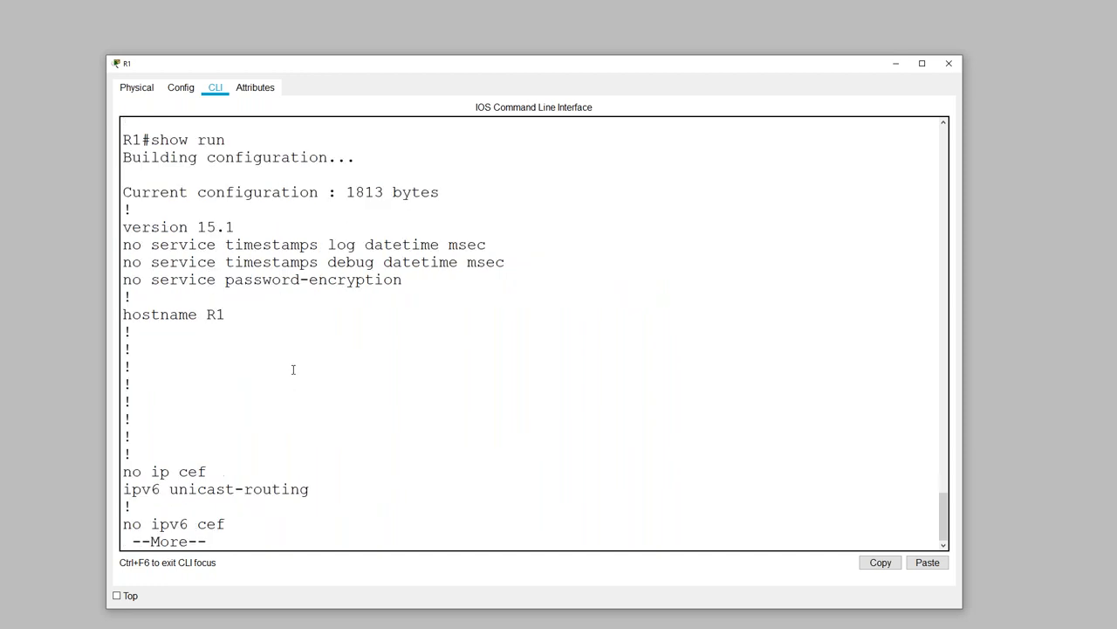
key(space)
key(space)
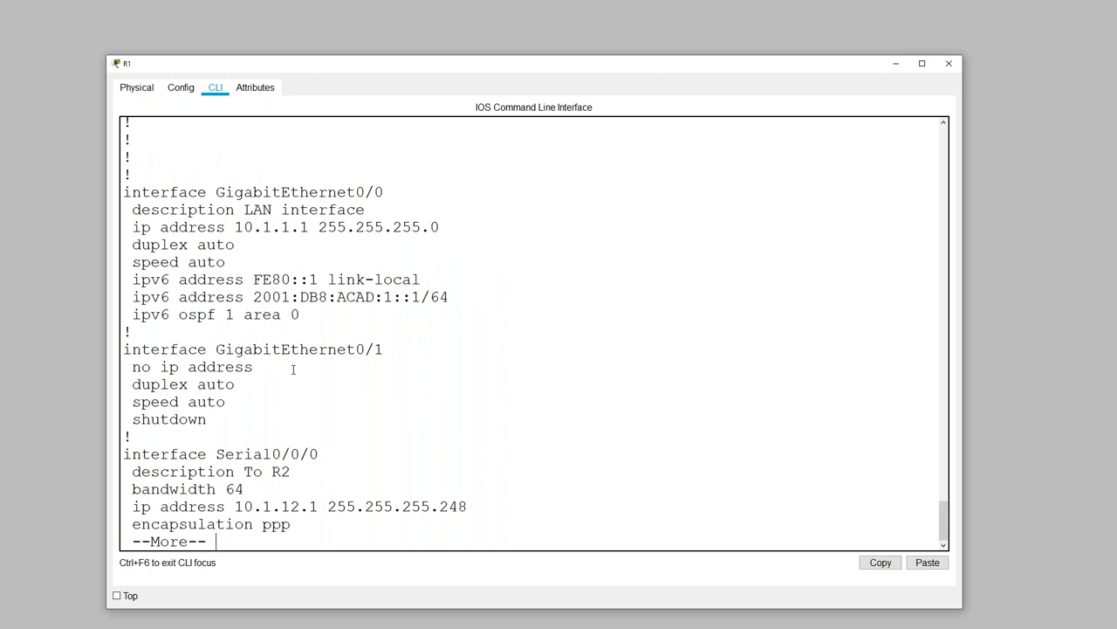
key(space)
key(space)
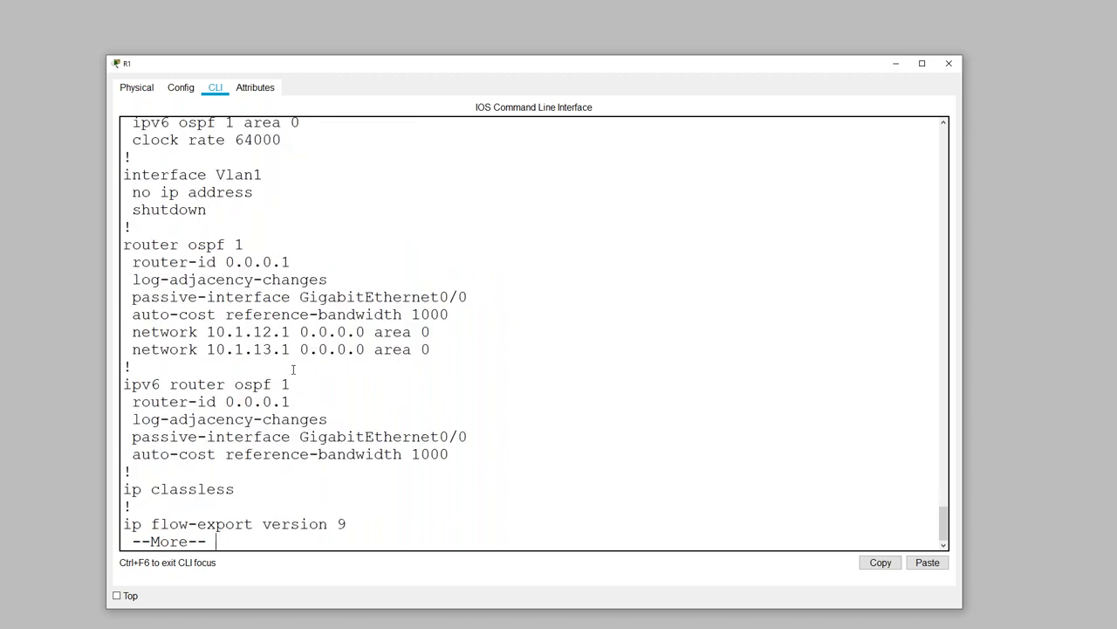
key(q)
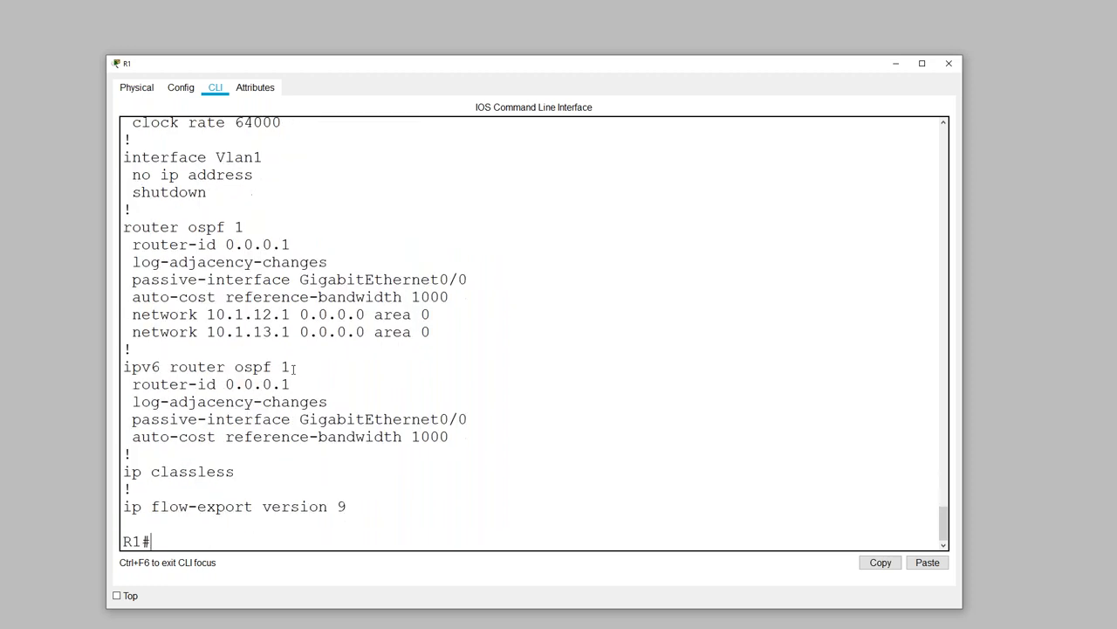
mouse_move(284, 213)
mouse_down()
mouse_move(135, 217)
mouse_move(109, 242)
mouse_move(99, 316)
mouse_move(149, 357)
mouse_move(407, 352)
mouse_move(508, 321)
mouse_move(478, 247)
mouse_move(220, 217)
mouse_up()
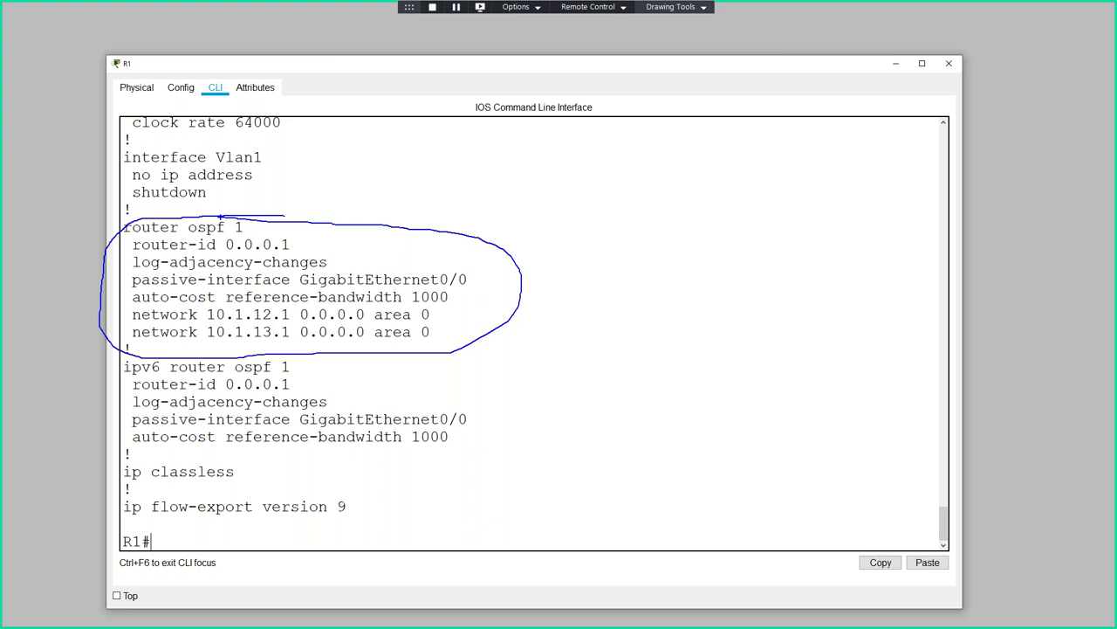
List R1's interface addresses with show ip int br and mark the GigabitEthernet0/0 entry.
text(show)
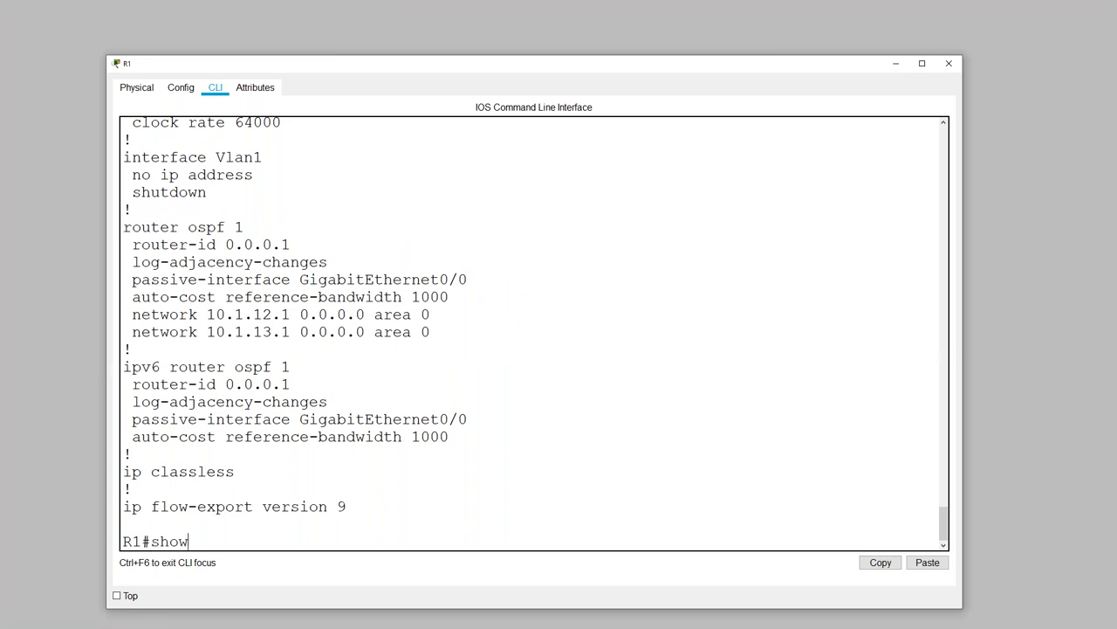
text( ip int br)
key(Return)
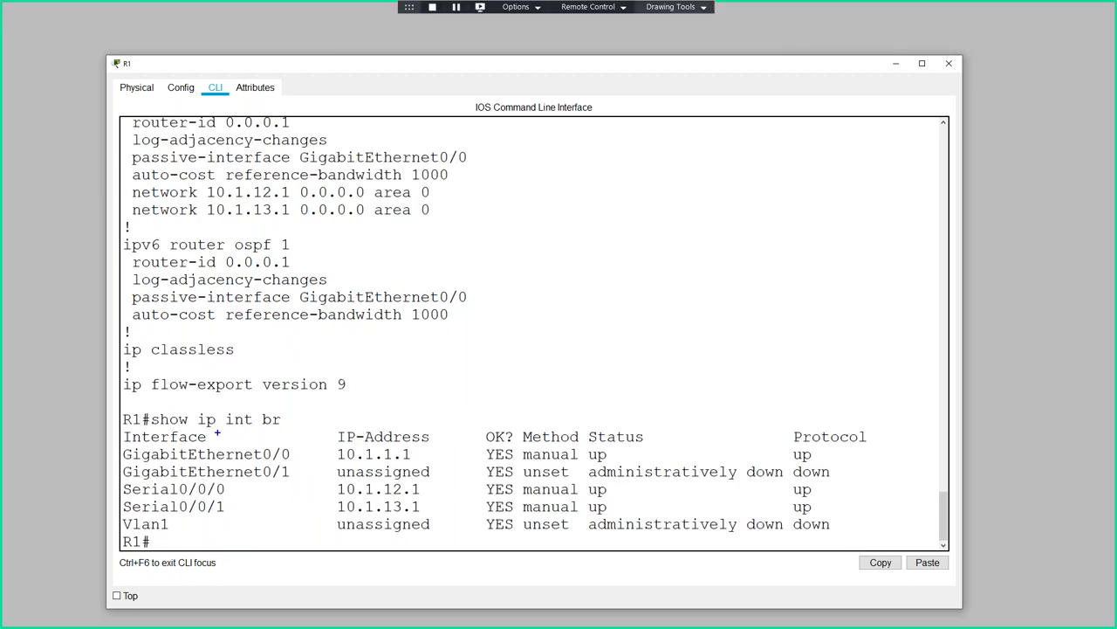
mouse_move(108, 465)
mouse_down()
mouse_move(386, 469)
mouse_move(377, 442)
mouse_move(110, 439)
mouse_move(136, 468)
mouse_up()
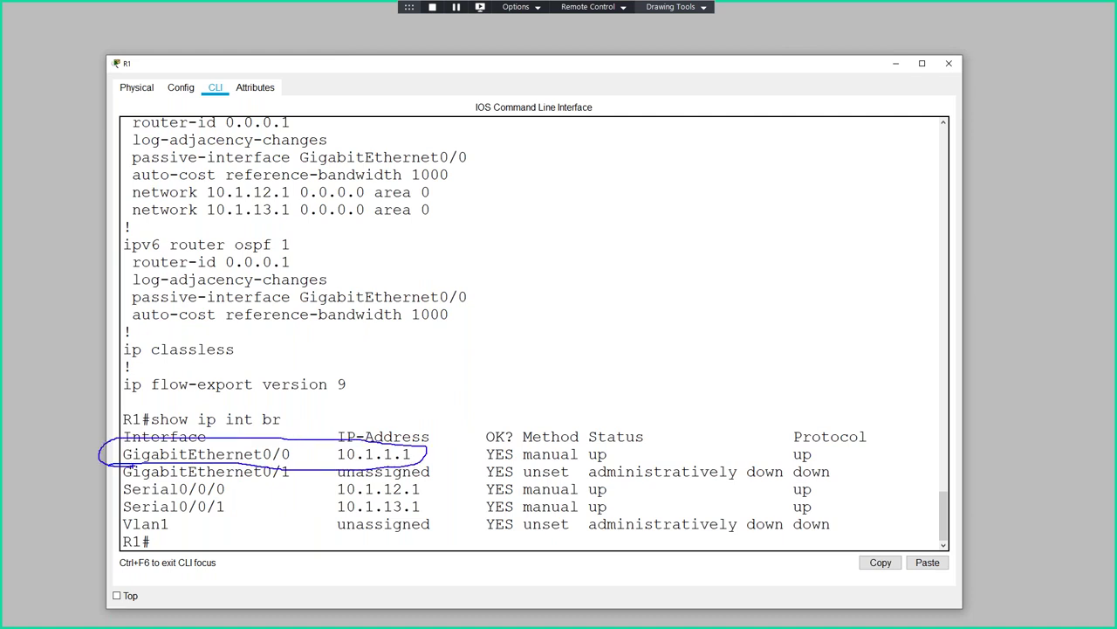
key(Return)
key(Return)
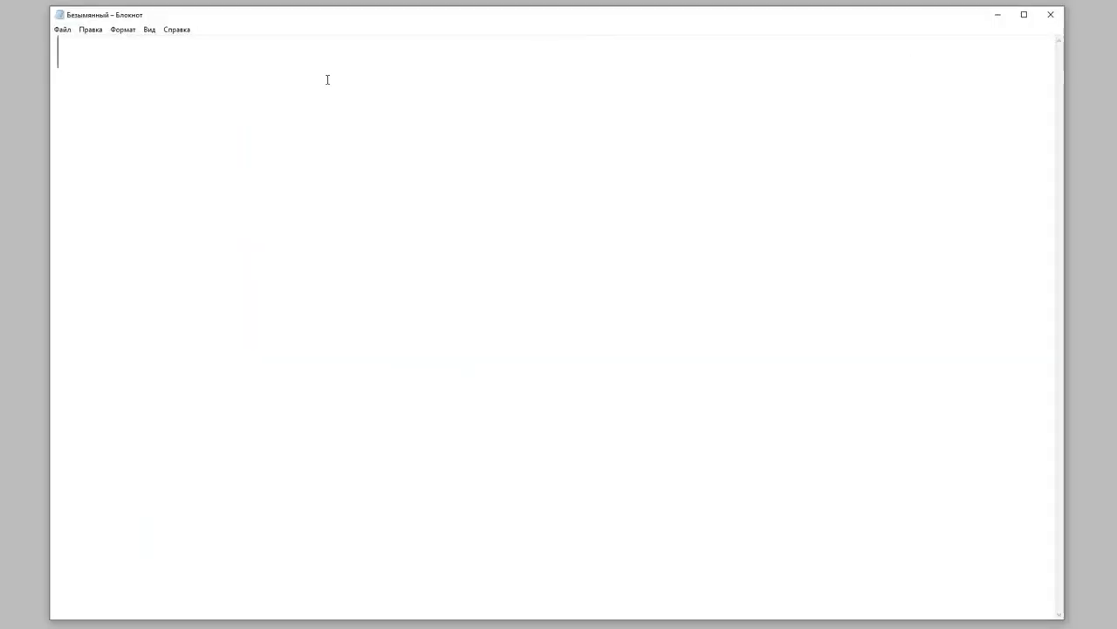
In Notepad, placed over R1's window, write the heading R1 with indented lines "router ospf" and "network 10.1.1.1 0.0.0.0 area 0".
drag(50, 7, 369, 155)
drag(484, 164, 539, 190)
text(R1)
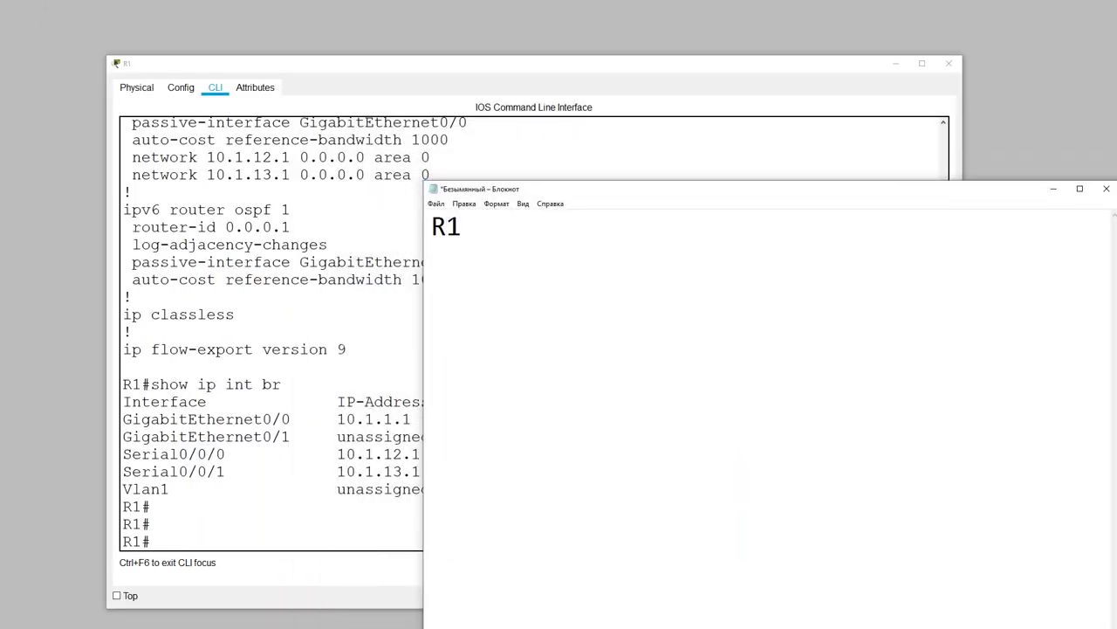
key(Return)
text(router ospf)
key(Return)
text(netow)
key(BackSpace)
key(BackSpace)
text(work 10.1.1.)
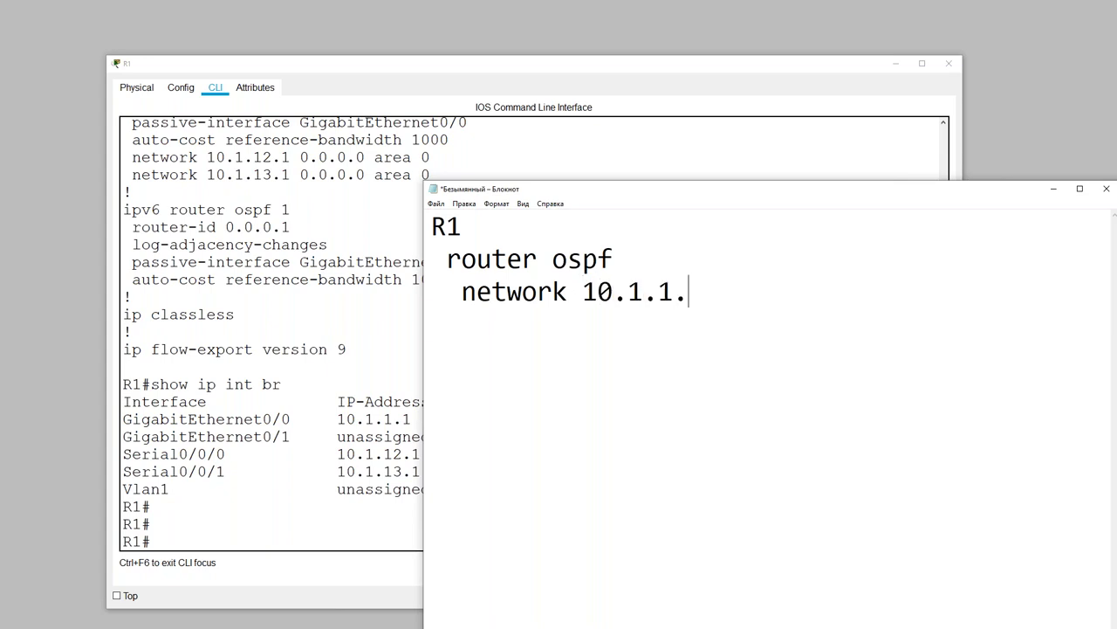
text(1 0.0.0.0 area 0)
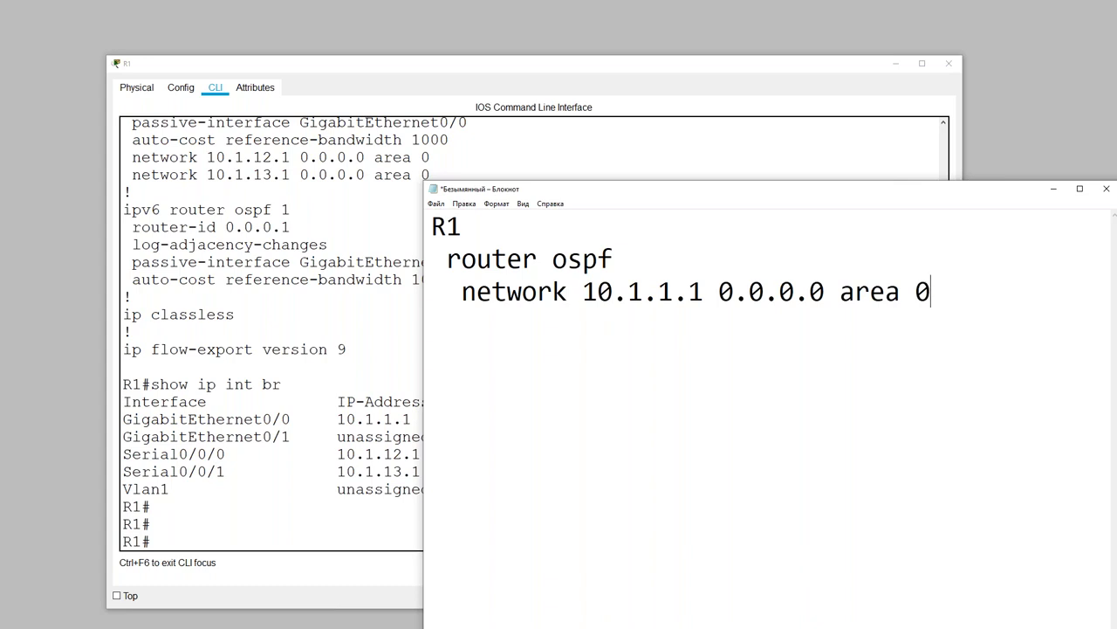
drag(774, 190, 712, 169)
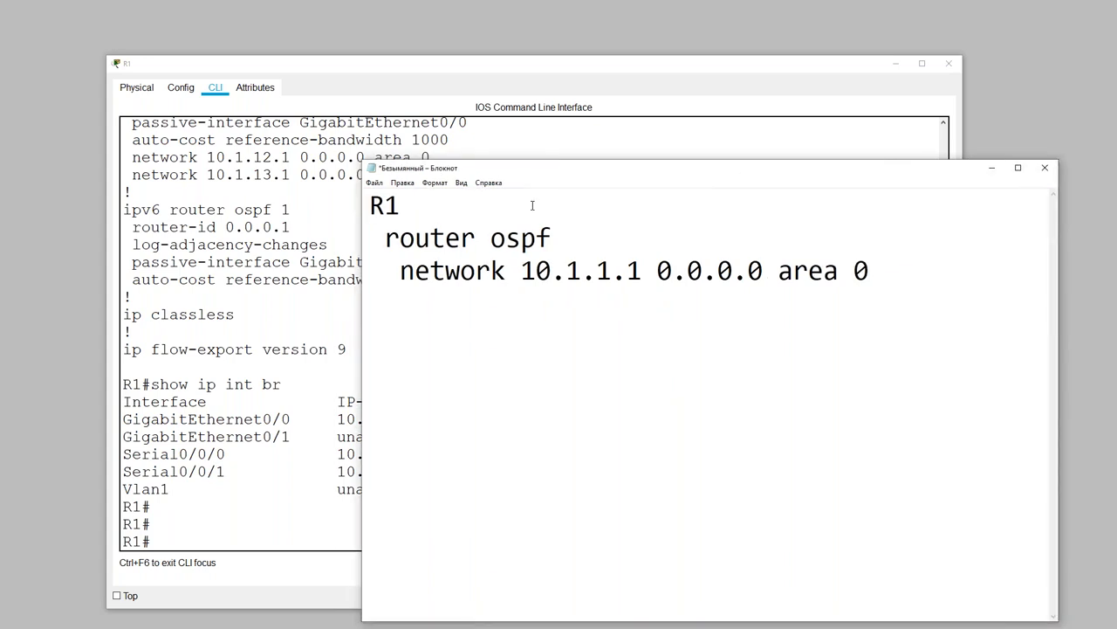
Add a PC1 heading above the R1 notes with the indented address correction "10.0.1.101/24 -> 10.1.1.101/24".
click(366, 203)
key(Return)
key(Up)
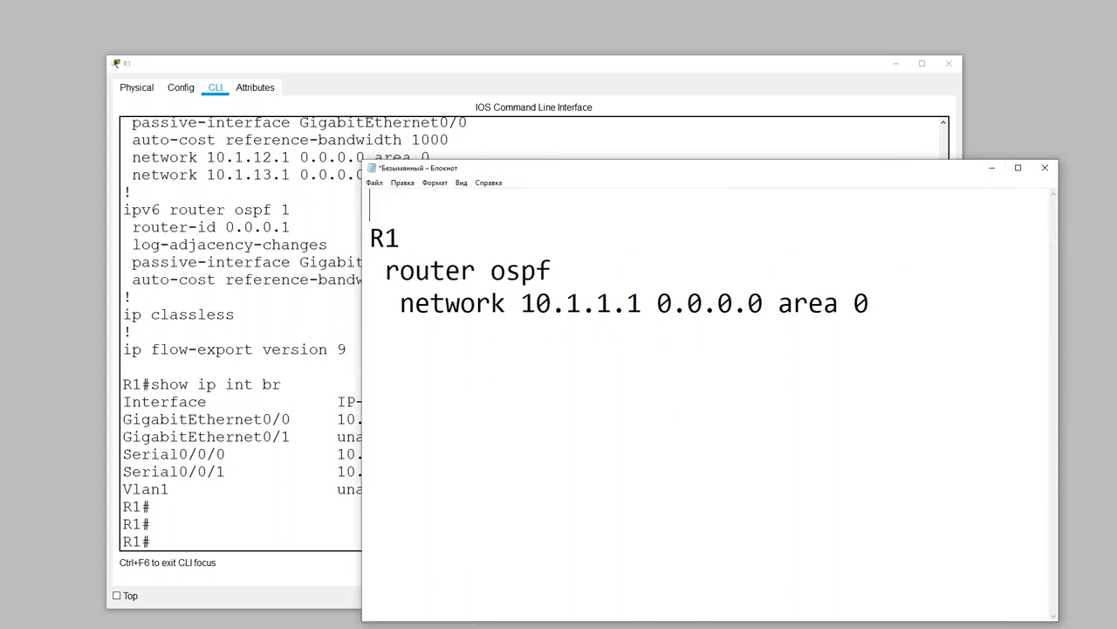
text(PC1)
key(Return)
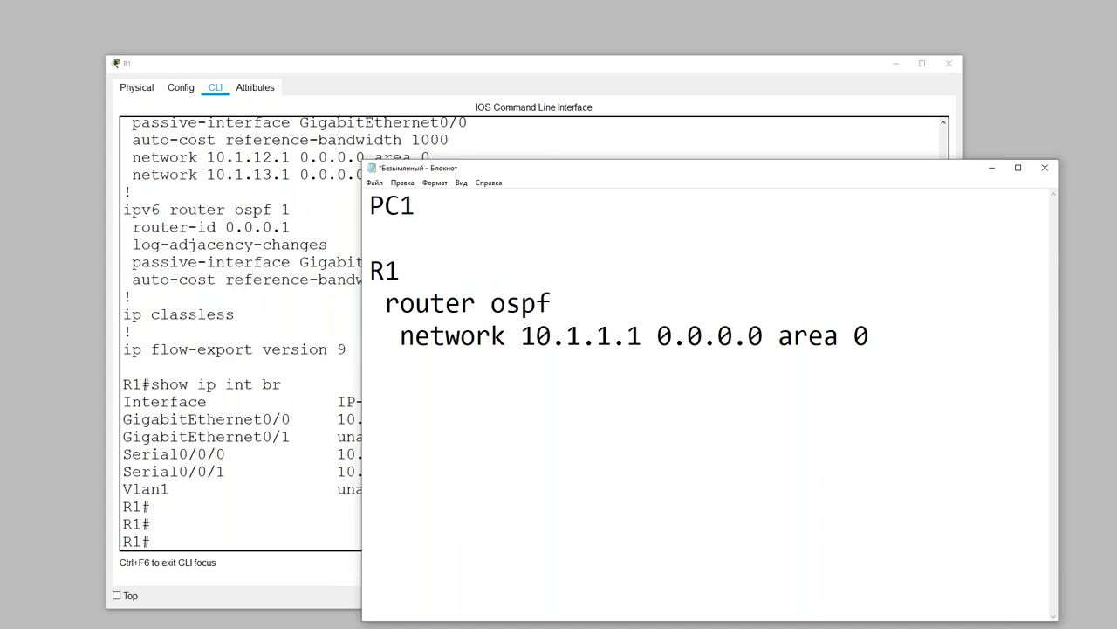
text(10.1.1.)
key(BackSpace)
key(BackSpace)
key(BackSpace)
key(BackSpace)
text(0.1.101/24)
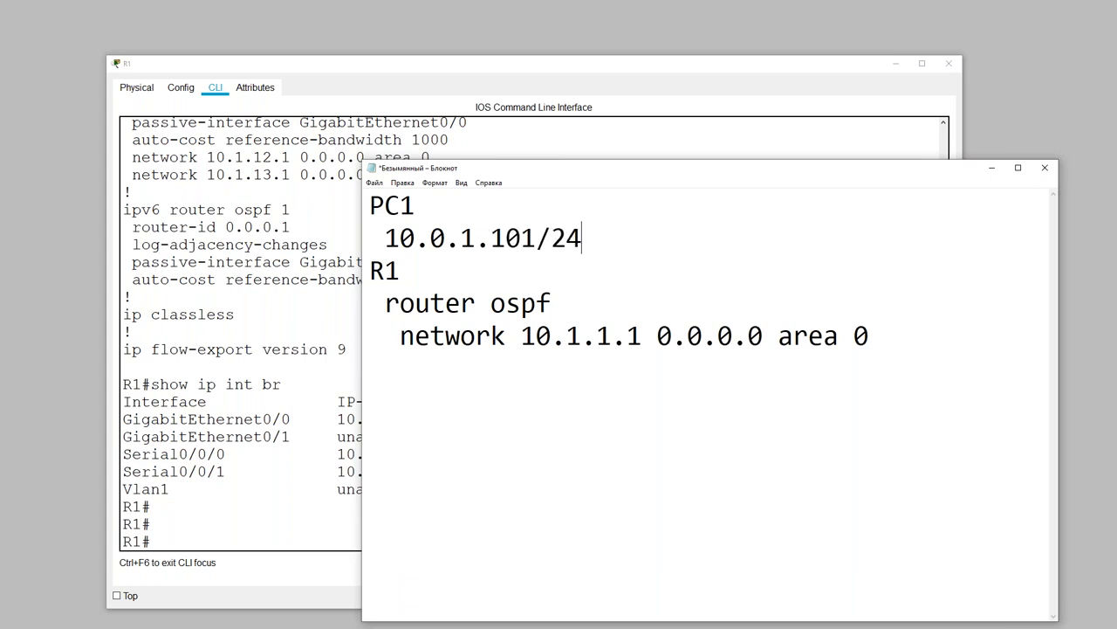
text( -> 10.1.1.1)
text(01/2)
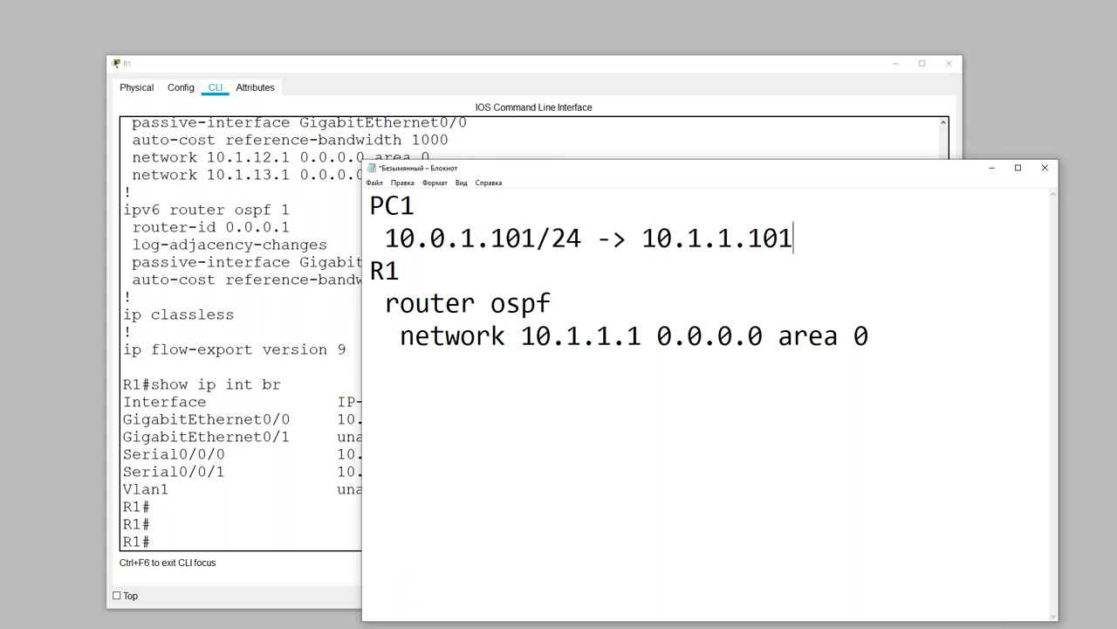
text(4)
Add the gateway correction "Gate 10.0.1.1 -> 10.1.1.1" beneath PC1's address line.
key(Return)
text(DNS)
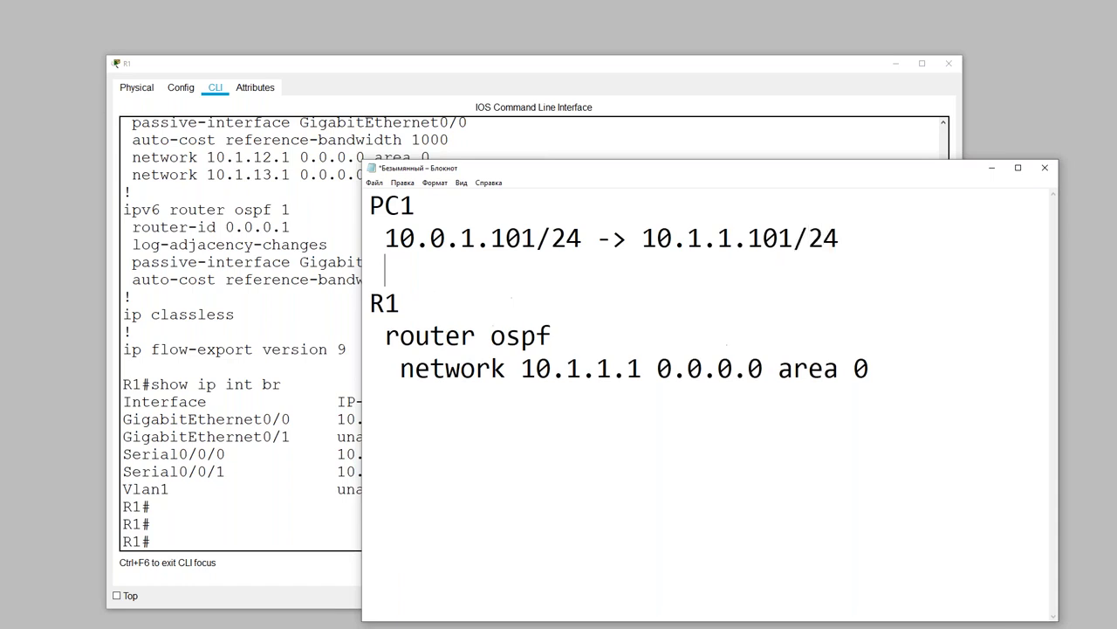
text( 10)
key(BackSpace)
key(BackSpace)
key(BackSpace)
key(BackSpace)
key(BackSpace)
key(BackSpace)
text(Gate )
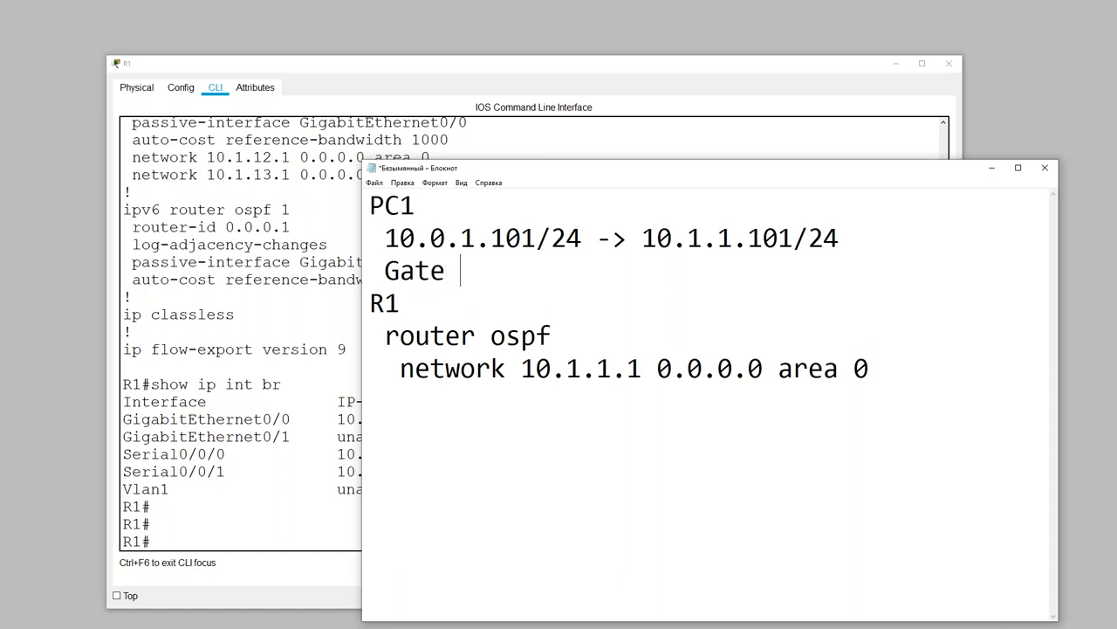
text(10.0.1.1 -)
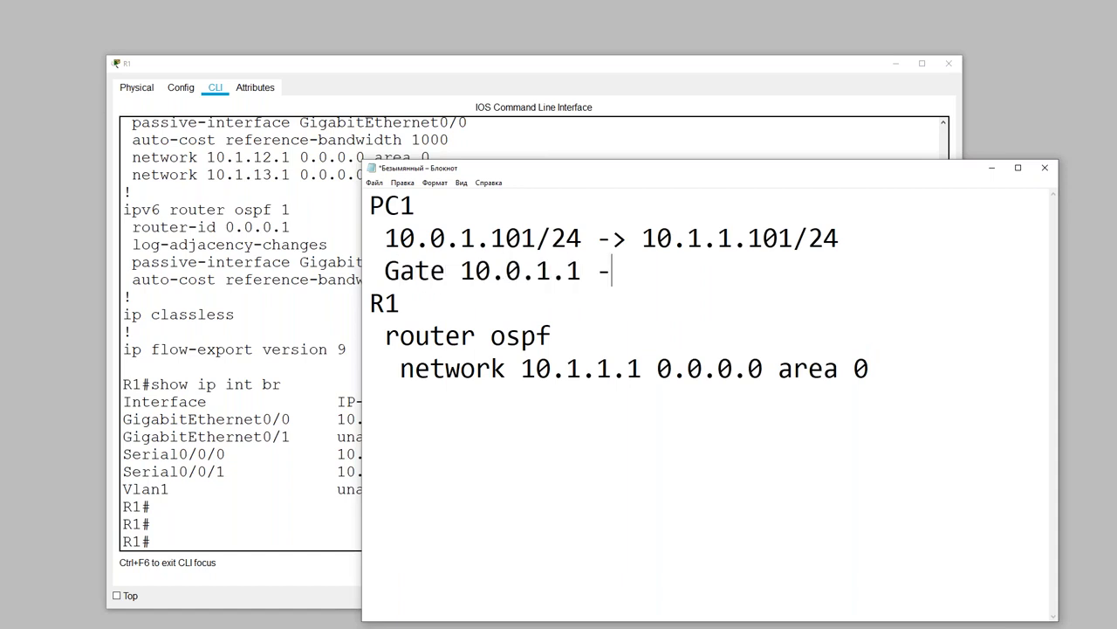
text(> 10.1.1.1)
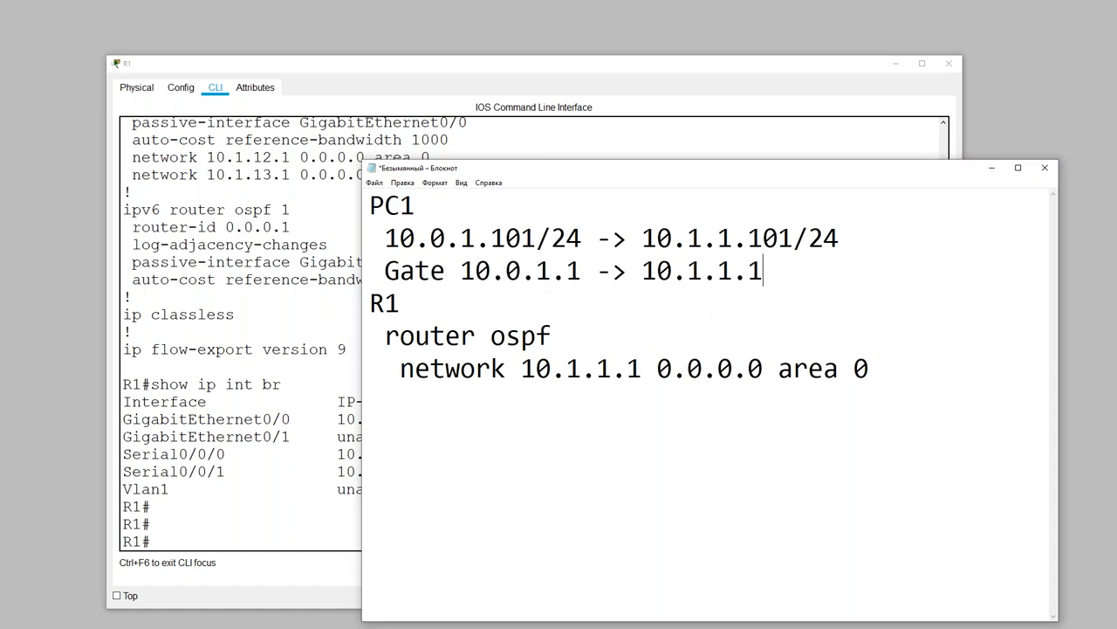
Add the DNS correction "DNS 0.0.0.0 -> 10.1.3.21" beneath PC1's gateway line.
key(Return)
text(DNS 10)
key(BackSpace)
key(BackSpace)
text(0.0.0)
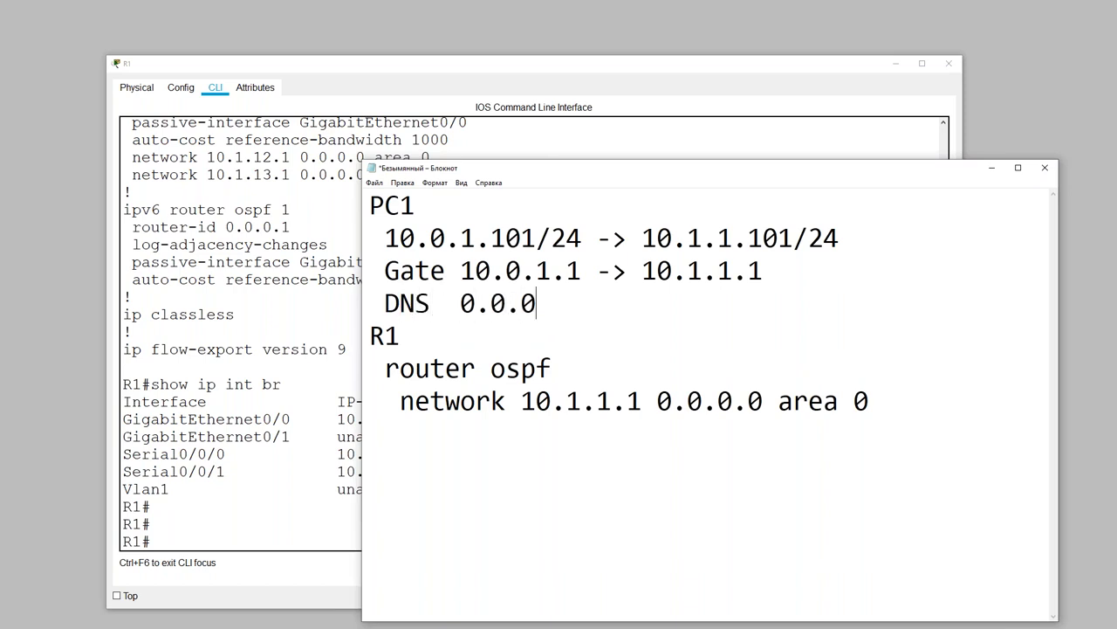
text(.0 -> 10.1.3.)
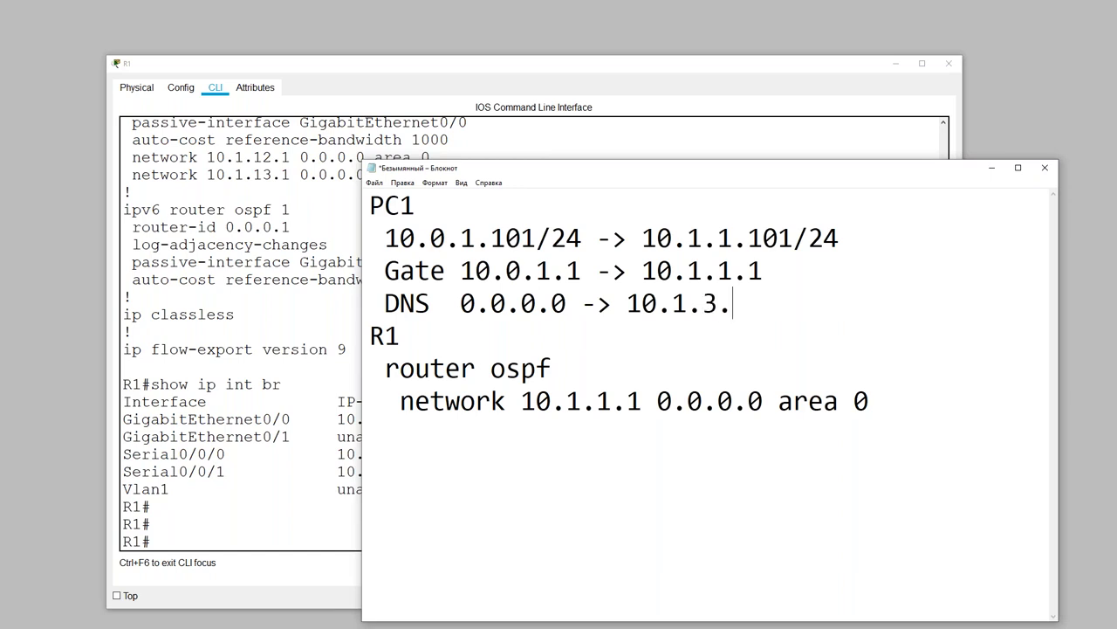
text(21)
Relocate the DNS line directly beneath the PC1 heading, fix its indentation, and remove the leftover empty line above R1.
drag(813, 301, 367, 310)
key(ctrl+x)
click(490, 206)
key(Return)
key(ctrl+v)
click(400, 237)
key(BackSpace)
click(417, 329)
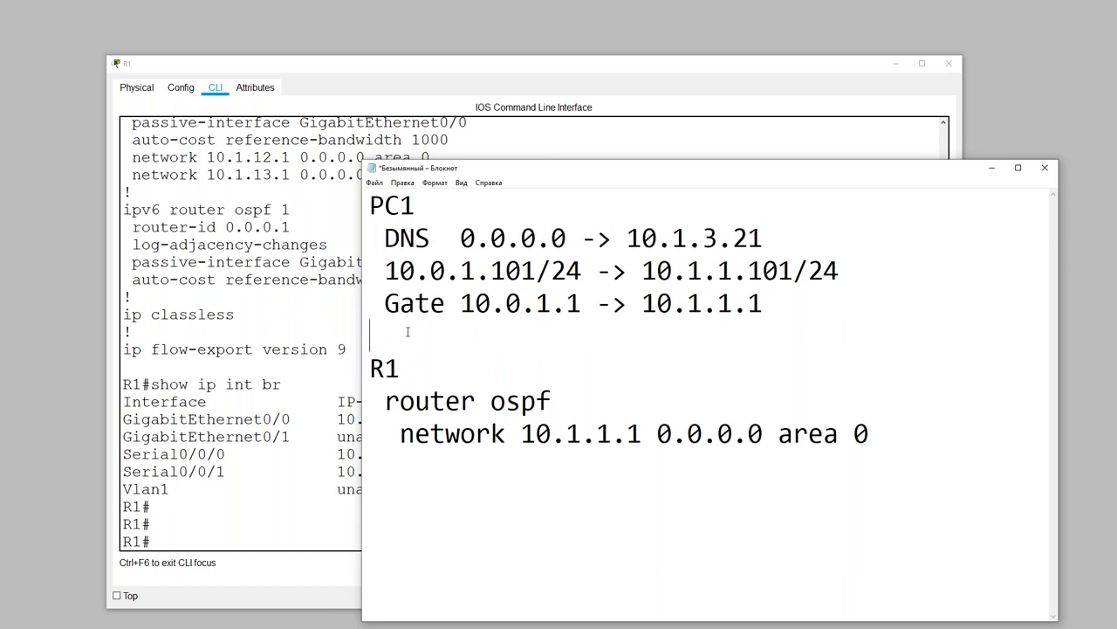
key(BackSpace)
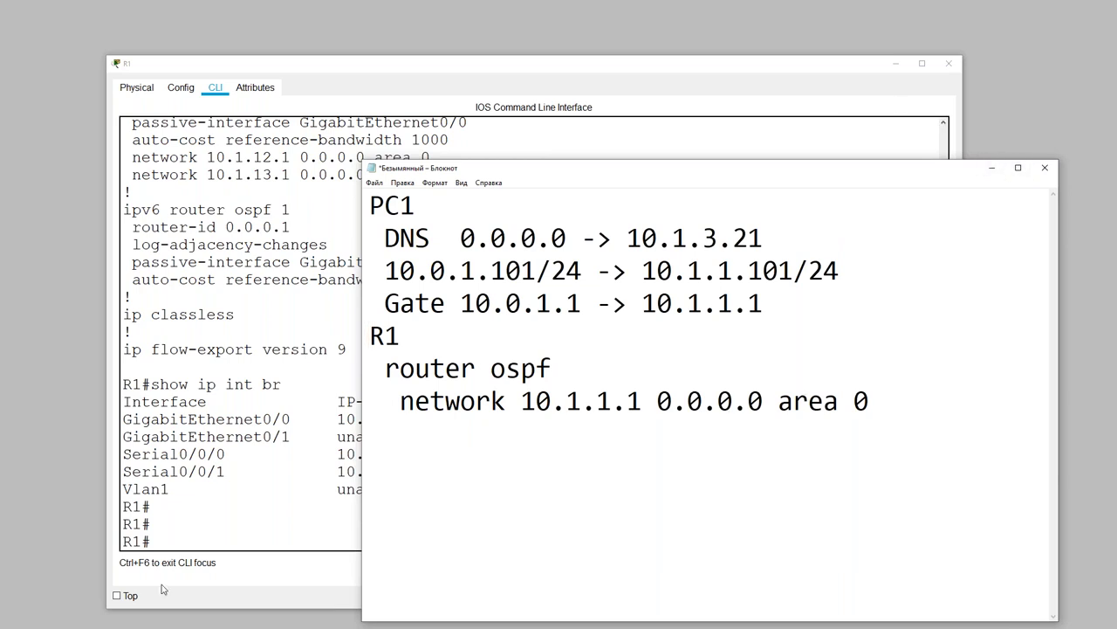
Add network 10.1.1.1 0.0.0.0 area 0 to R1's OSPF process 1 and leave configuration mode.
click(991, 167)
text(conf t)
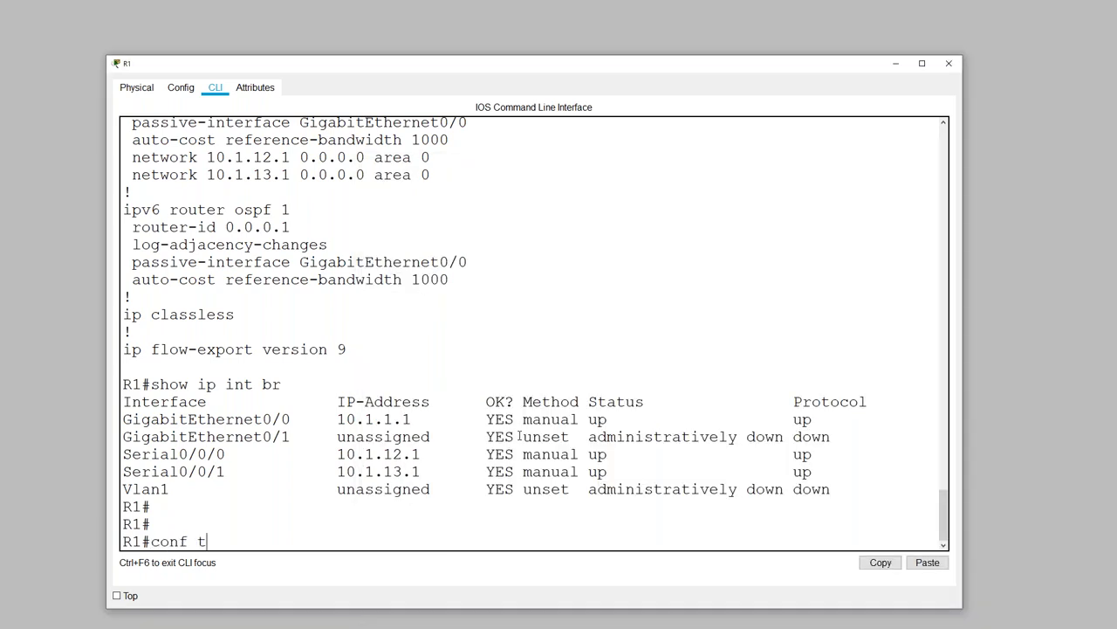
key(Return)
text(router ospf)
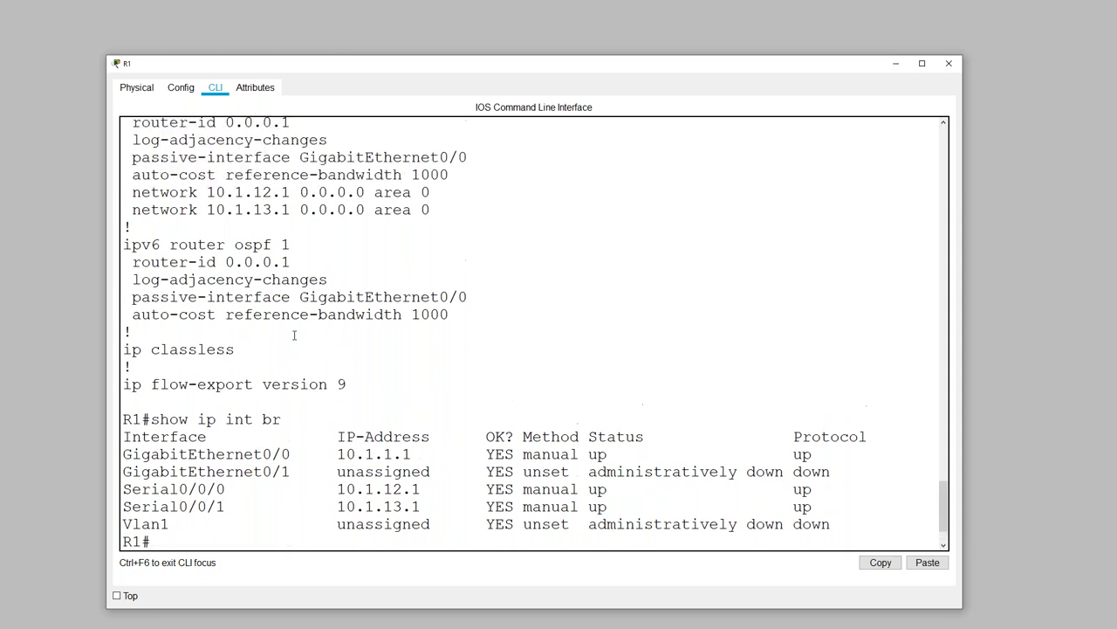
scroll(294, 334, up, 2)
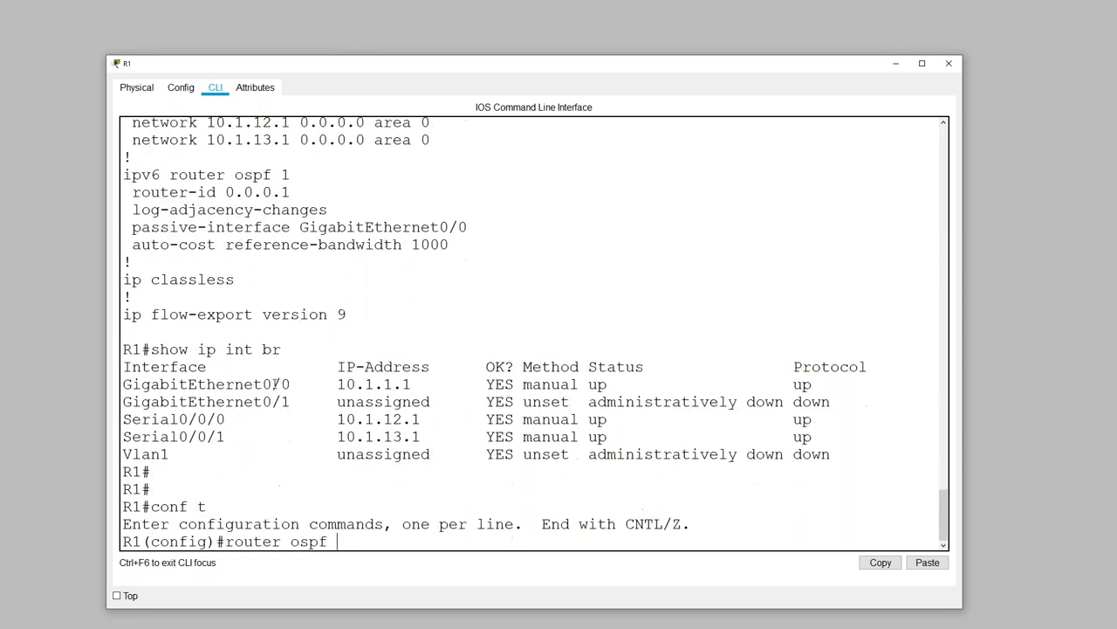
text(1(config)#router ospf 1)
key(Return)
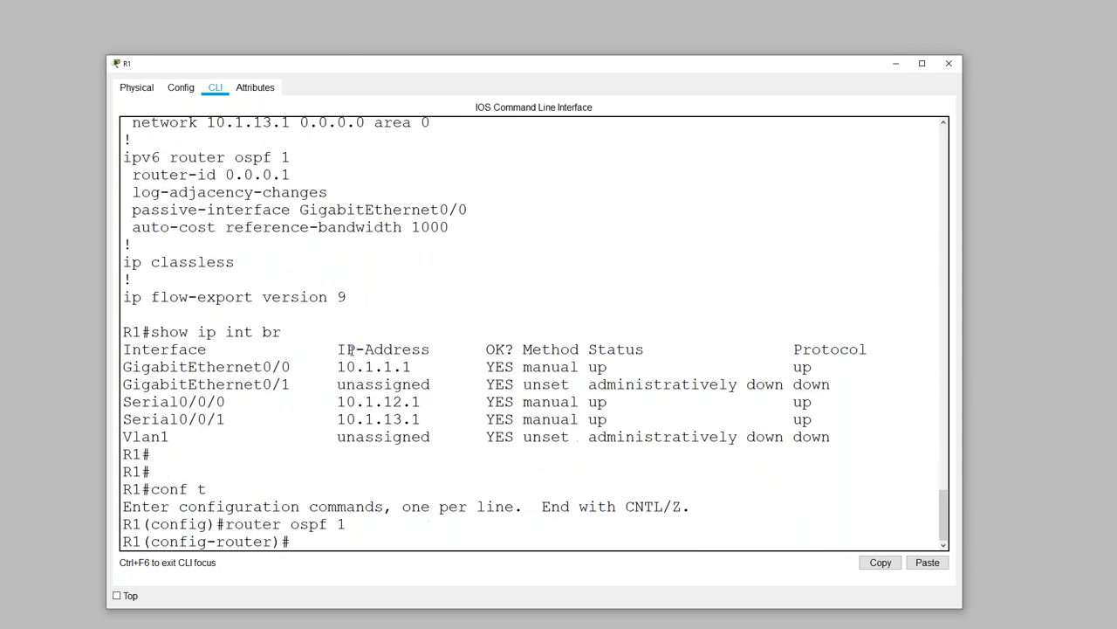
text(network 10.1.1.1 0.0.0.0)
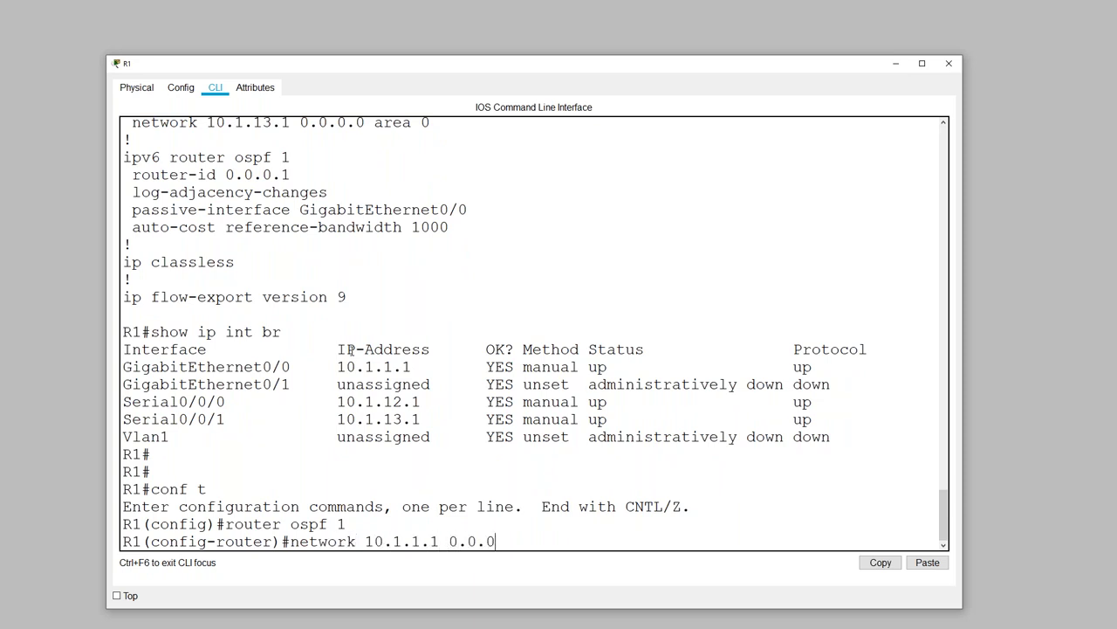
text( area 0)
key(Return)
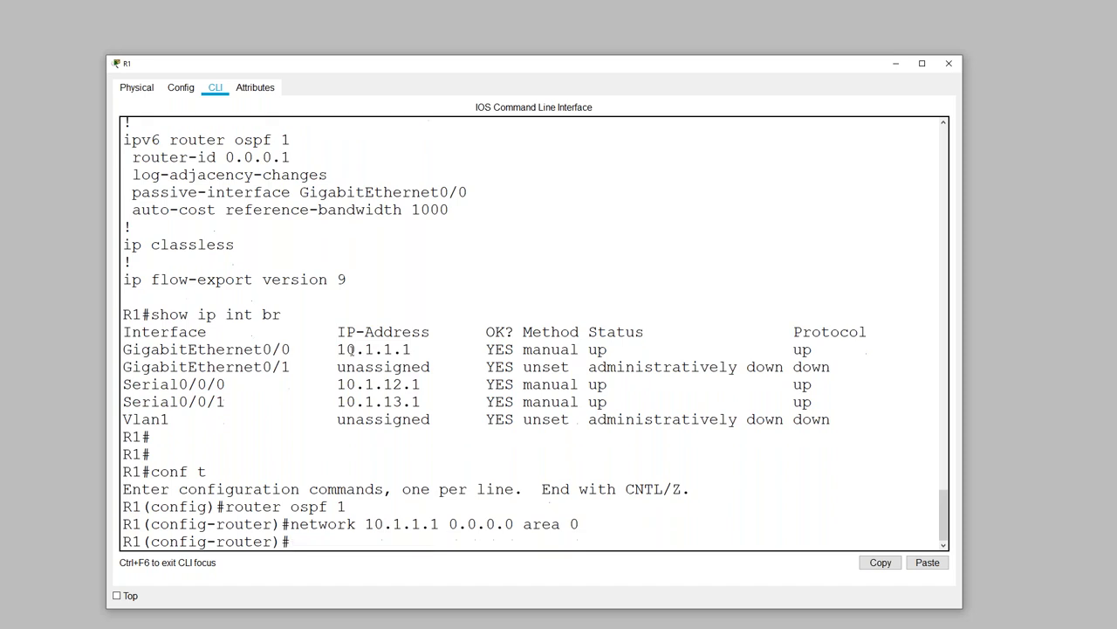
text(end)
key(Return)
Display R1's routing protocol settings with "show ip proto" and examine the networks included in OSPF.
key(Return)
key(Return)
text(show ip route)
key(BackSpace)
key(BackSpace)
key(BackSpace)
key(BackSpace)
key(BackSpace)
text(proto)
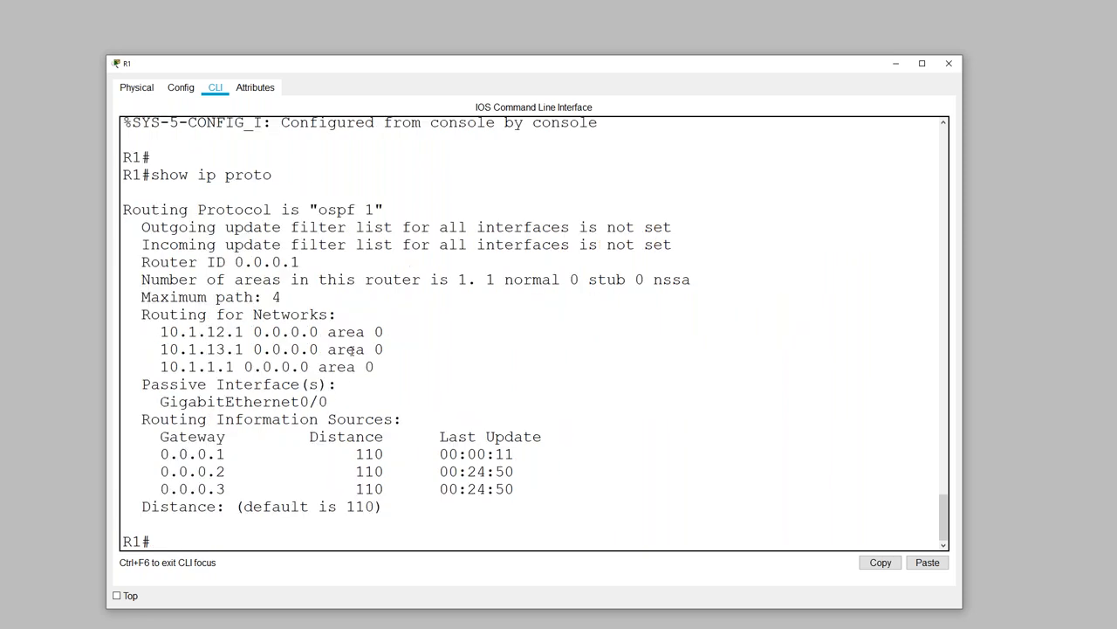
mouse_move(149, 375)
mouse_down()
mouse_move(387, 366)
mouse_move(168, 354)
mouse_move(192, 380)
mouse_up()
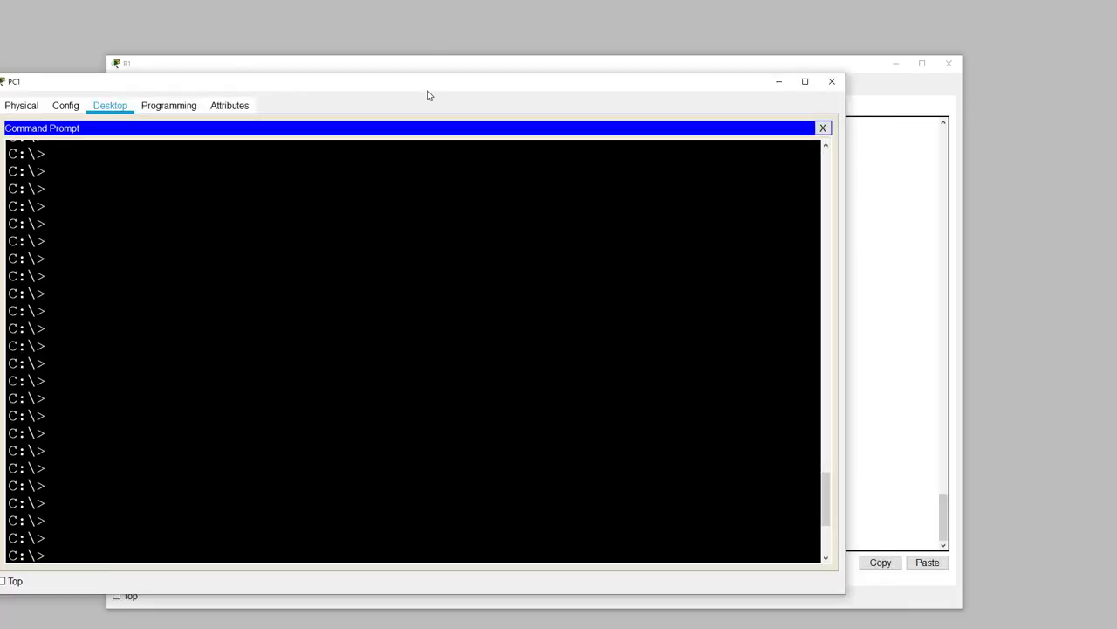
Abort the running trace on PC1 and rerun "tracert 10.1.3.21".
drag(429, 94, 593, 94)
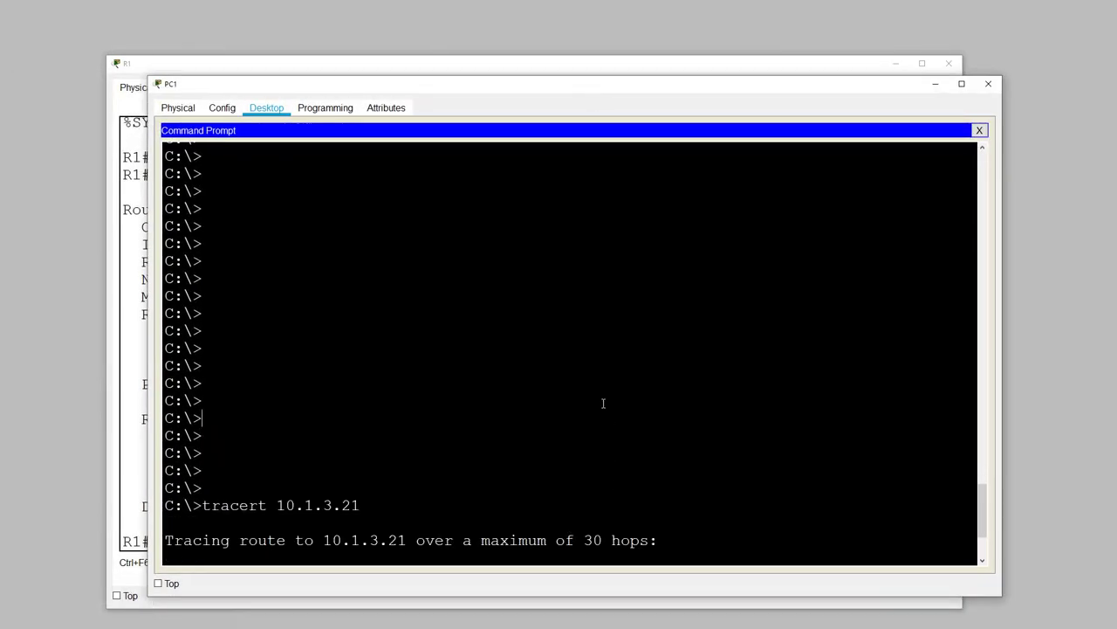
key(ctrl+c)
key(Up)
key(Return)
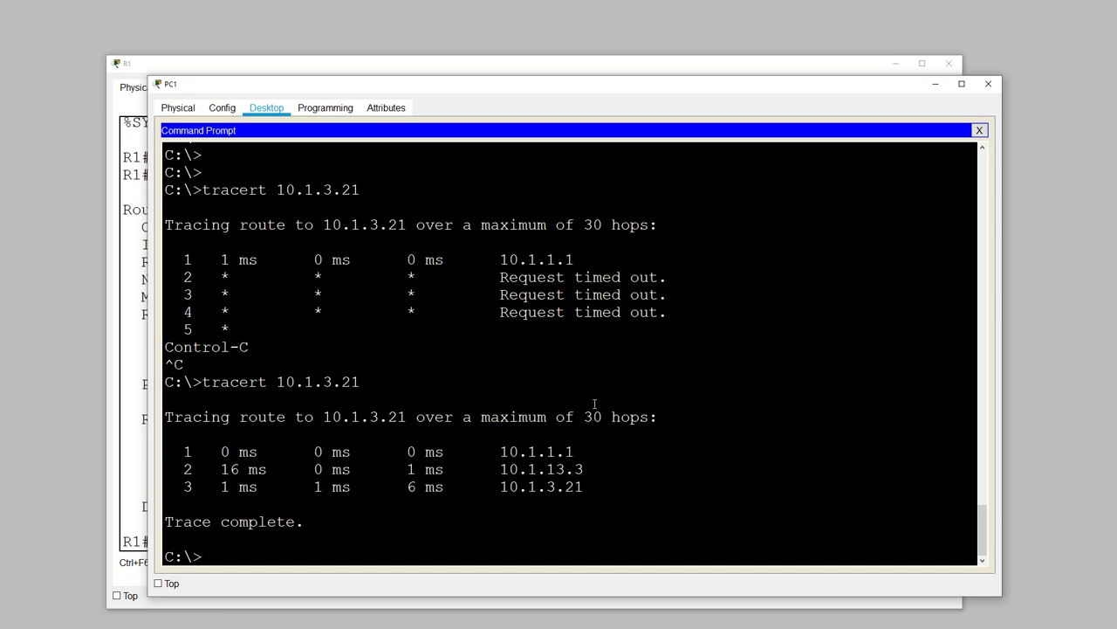
text(nsllo)
key(BackSpace)
key(BackSpace)
text(ookup)
key(Return)
text(www)
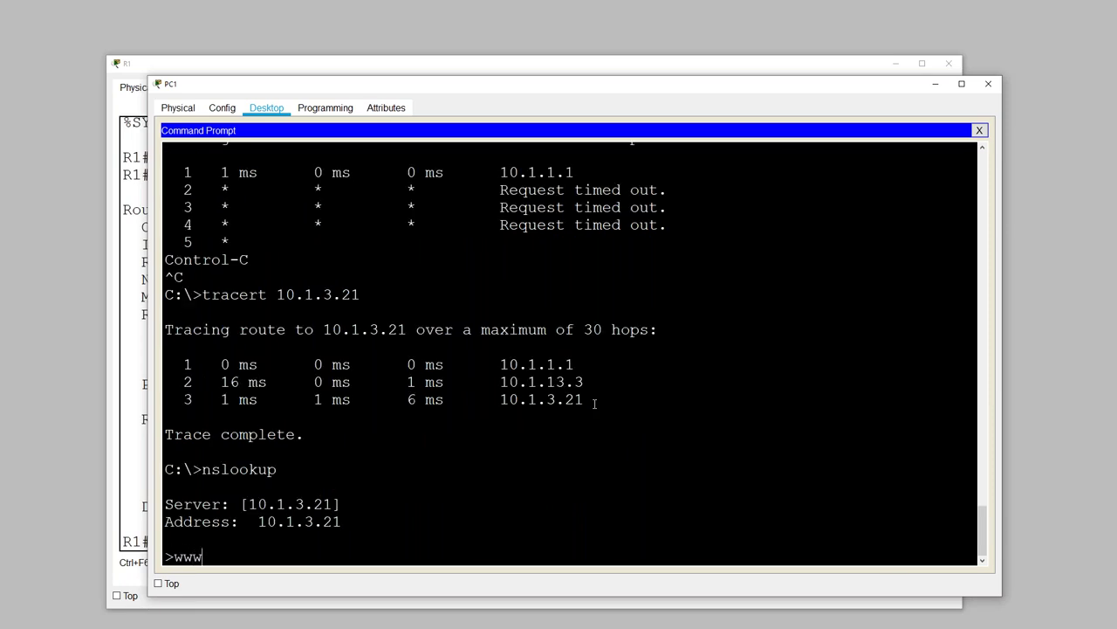
text(.domain.com)
key(Return)
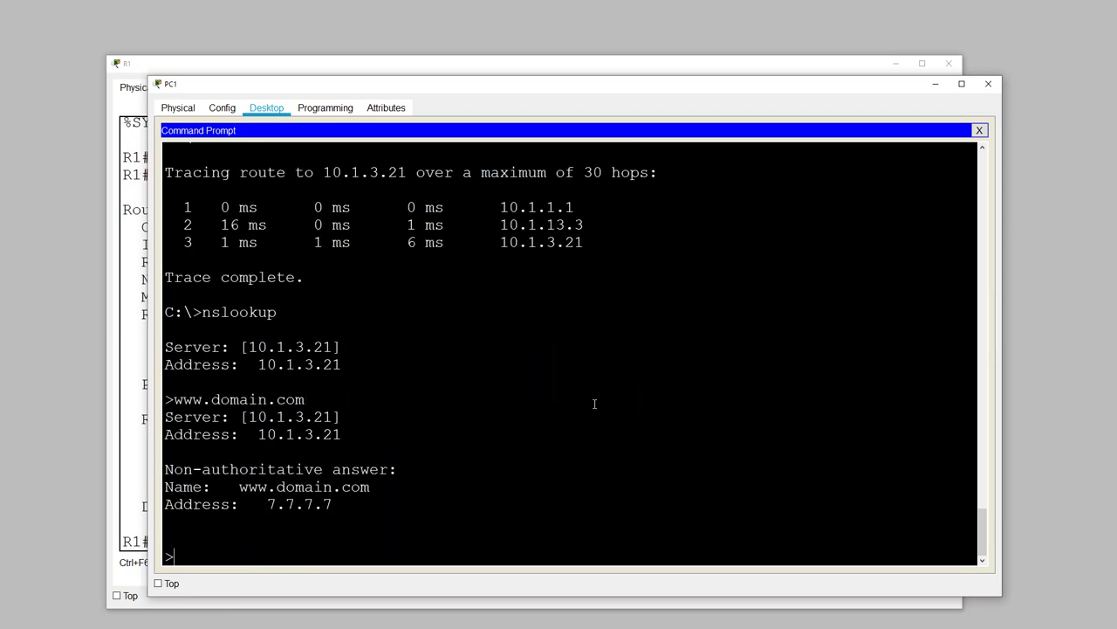
text(exit)
key(Return)
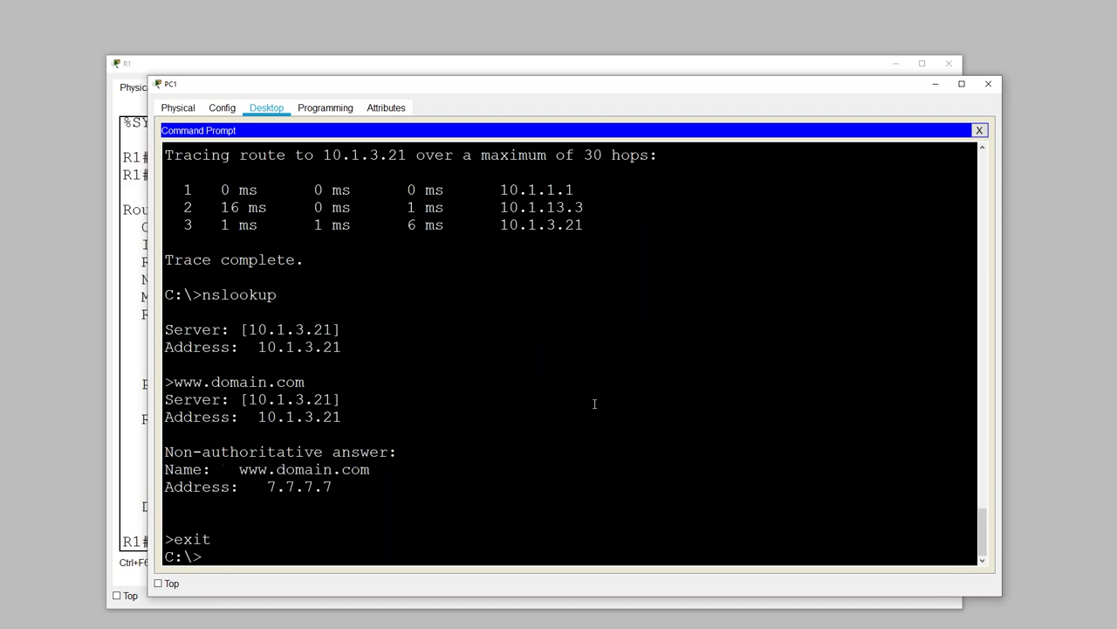
click(980, 130)
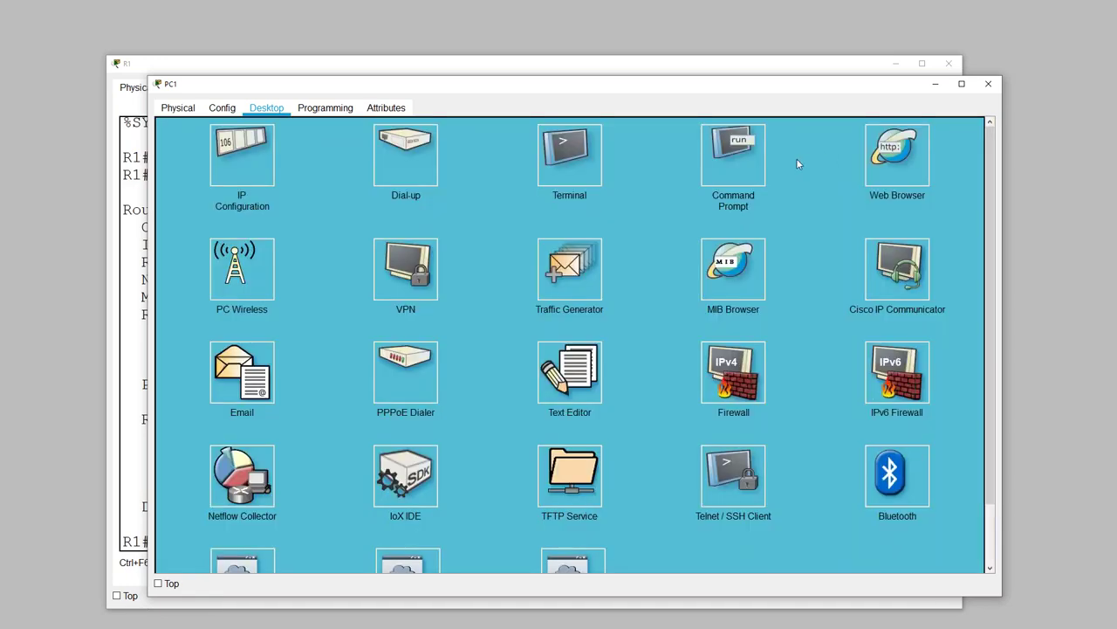
click(868, 166)
click(282, 145)
text(www.domain.com)
key(Return)
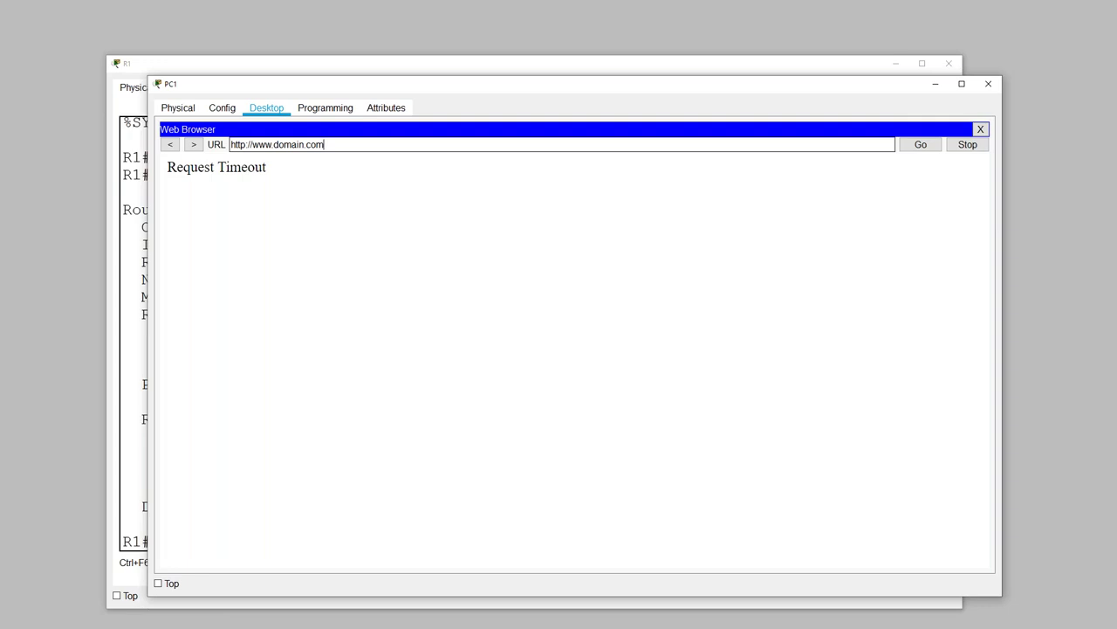
click(555, 3)
click(932, 88)
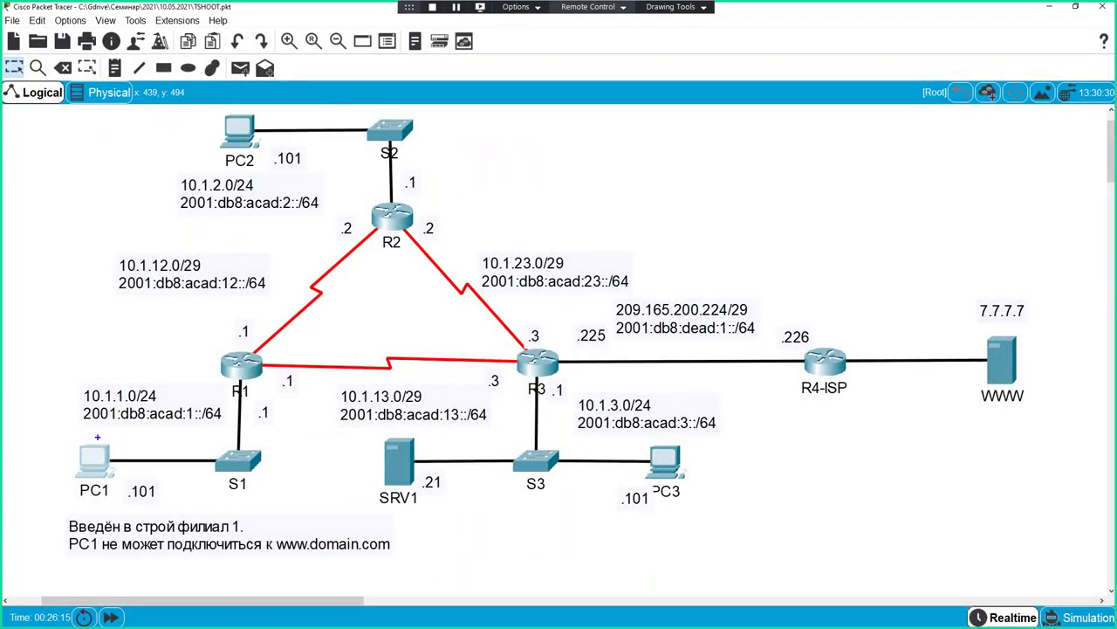
mouse_move(19, 449)
mouse_down()
mouse_move(32, 478)
mouse_move(92, 508)
mouse_move(158, 473)
mouse_move(76, 435)
mouse_move(107, 386)
mouse_move(295, 339)
mouse_move(535, 335)
mouse_move(593, 405)
mouse_move(484, 424)
mouse_move(451, 455)
mouse_move(459, 419)
mouse_move(487, 444)
mouse_up()
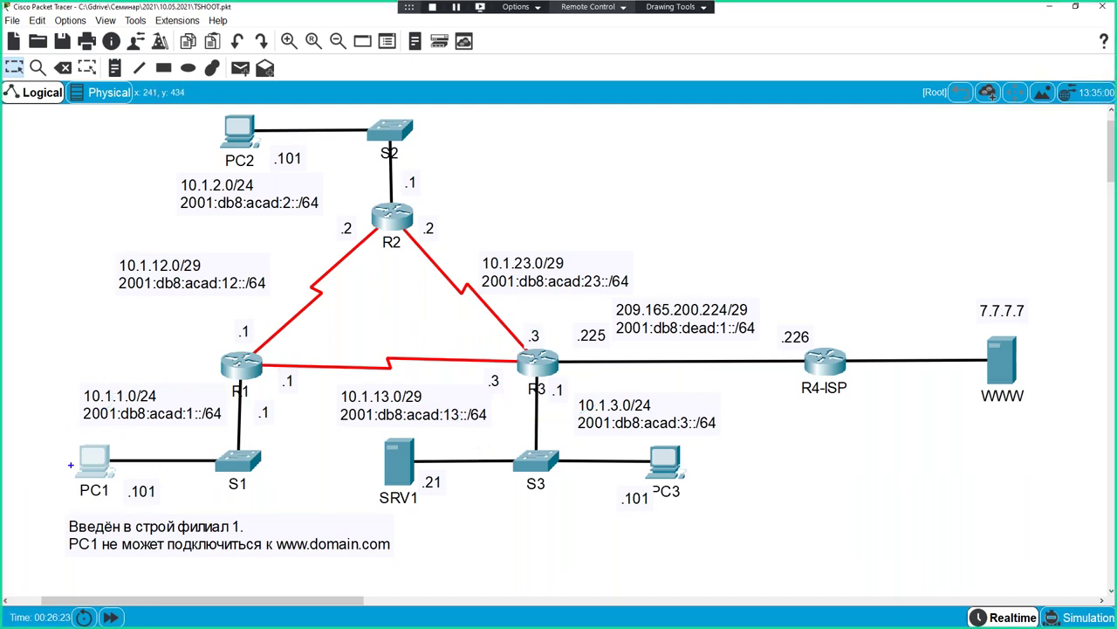
mouse_move(71, 464)
mouse_down()
mouse_move(134, 366)
mouse_move(242, 339)
mouse_move(930, 304)
mouse_move(884, 290)
mouse_move(873, 292)
mouse_move(936, 302)
mouse_move(896, 323)
mouse_up()
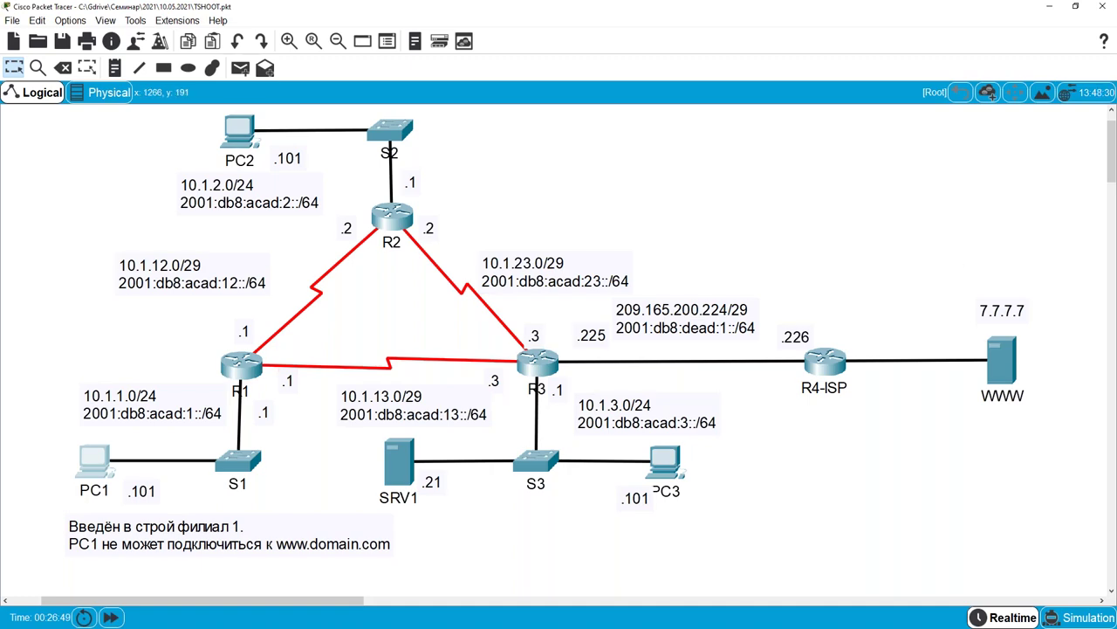
click(1050, 9)
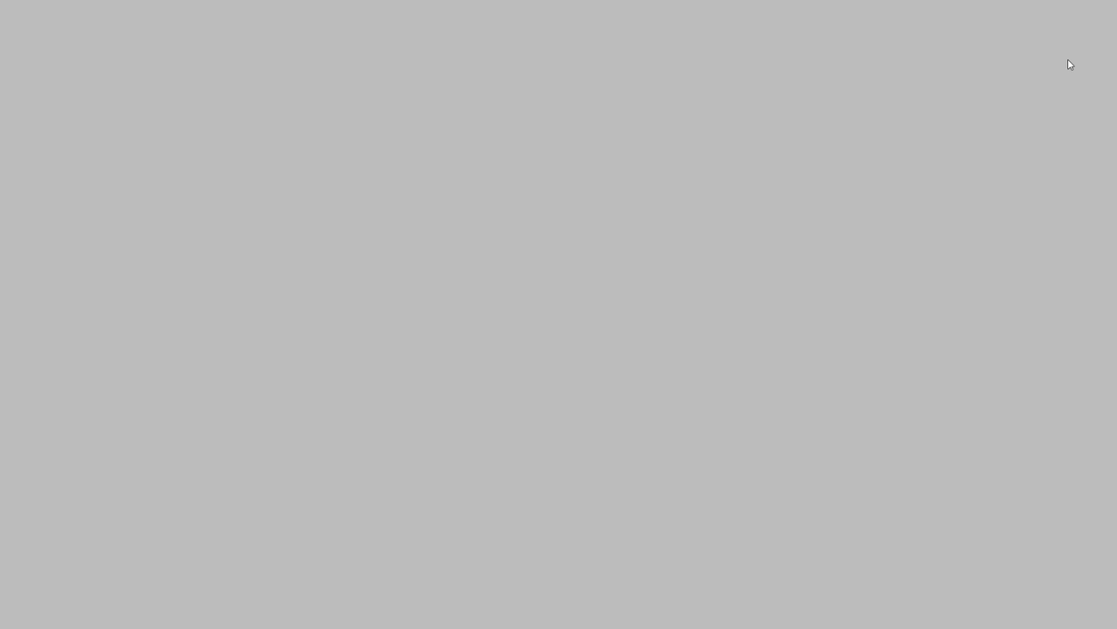
key(alt+Tab)
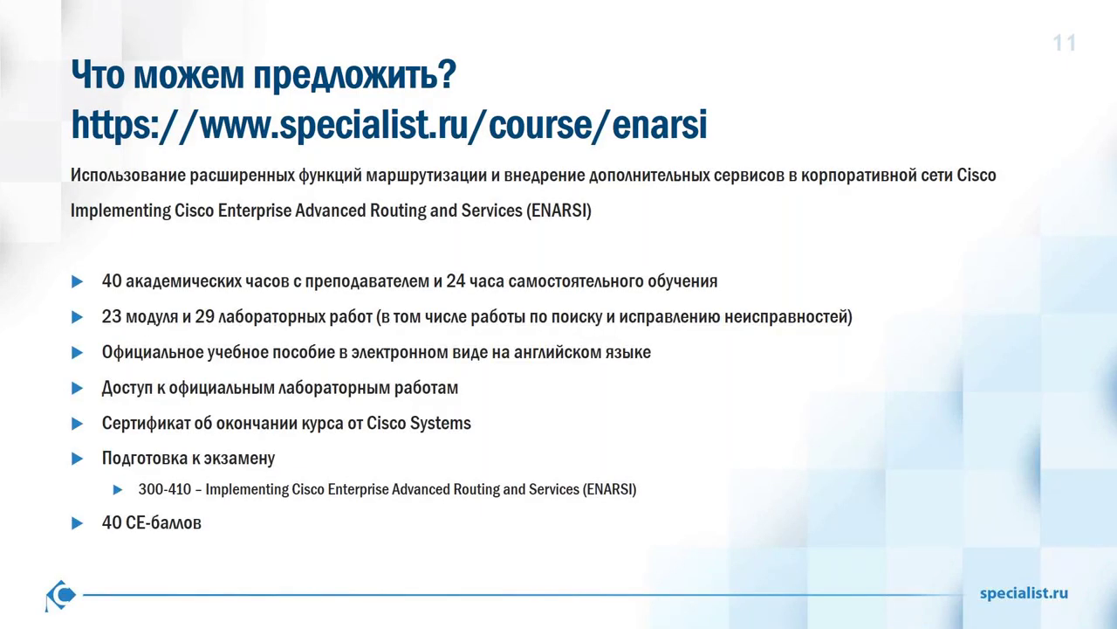
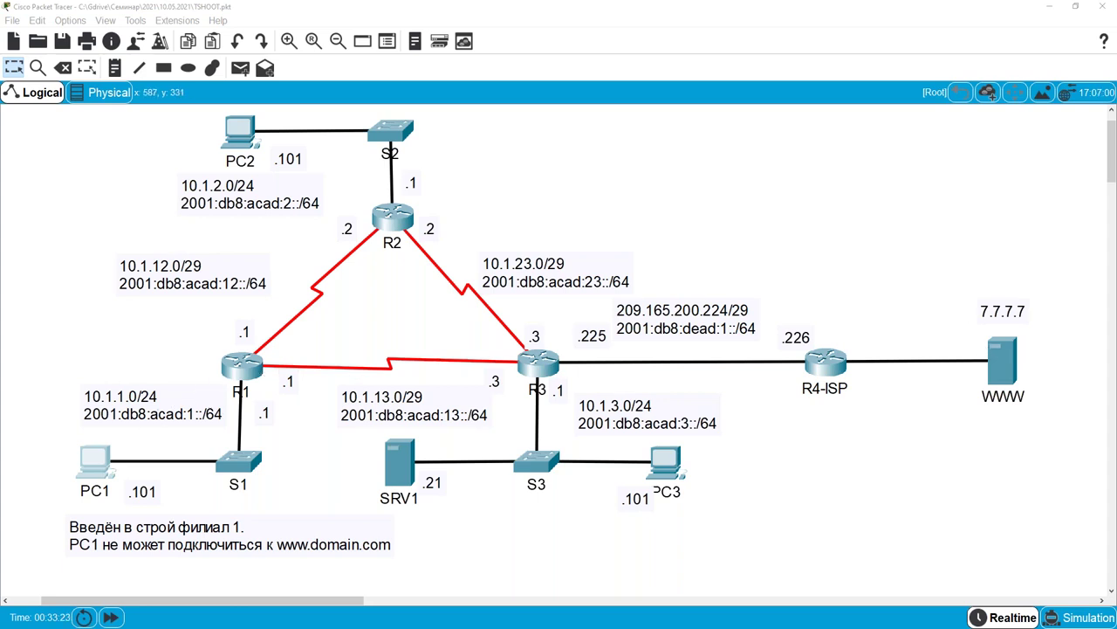
mouse_move(447, 449)
mouse_down()
mouse_move(397, 428)
mouse_move(358, 455)
mouse_move(356, 505)
mouse_move(451, 500)
mouse_move(426, 434)
mouse_up()
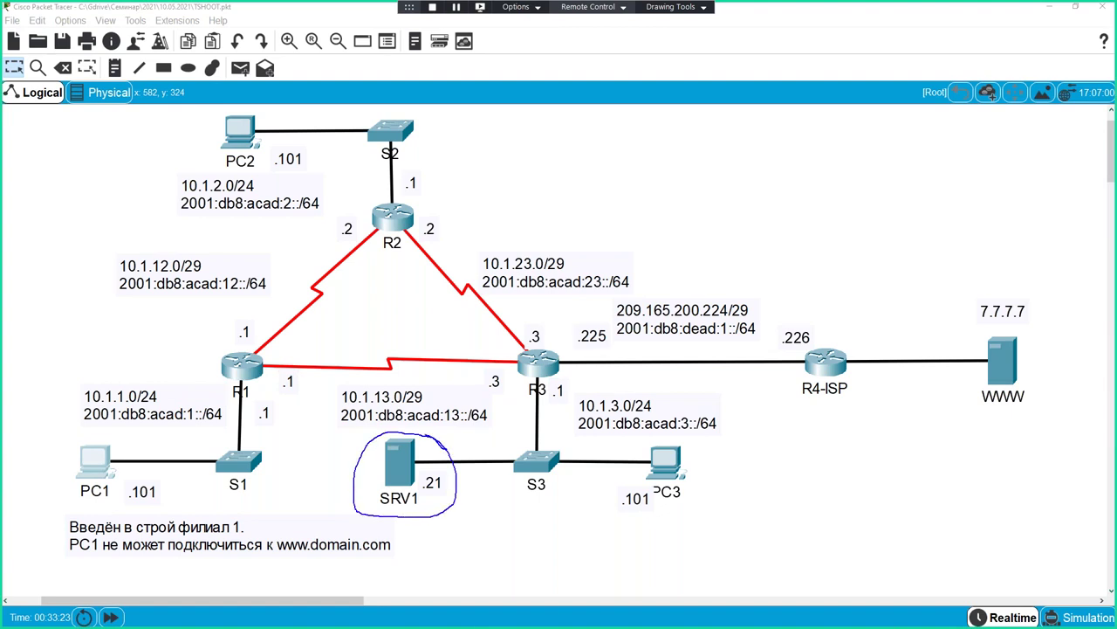
mouse_move(68, 437)
mouse_down()
mouse_move(133, 418)
mouse_move(296, 321)
mouse_move(931, 323)
mouse_move(904, 344)
mouse_up()
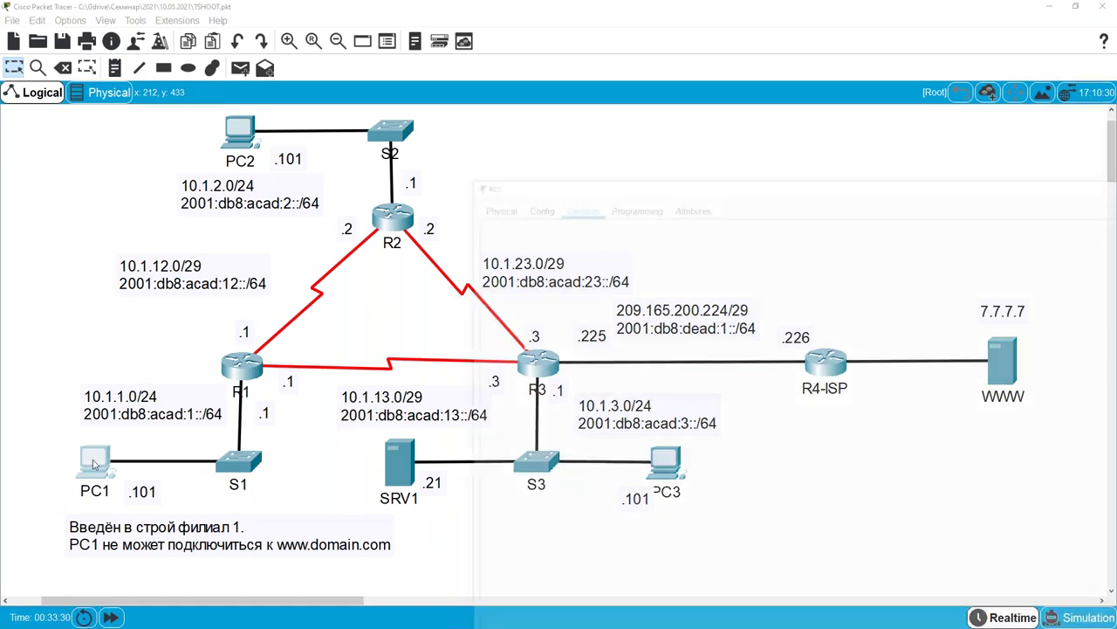
Reopen PC1 in a narrower window and replace its Web Browser with the Command Prompt.
click(94, 463)
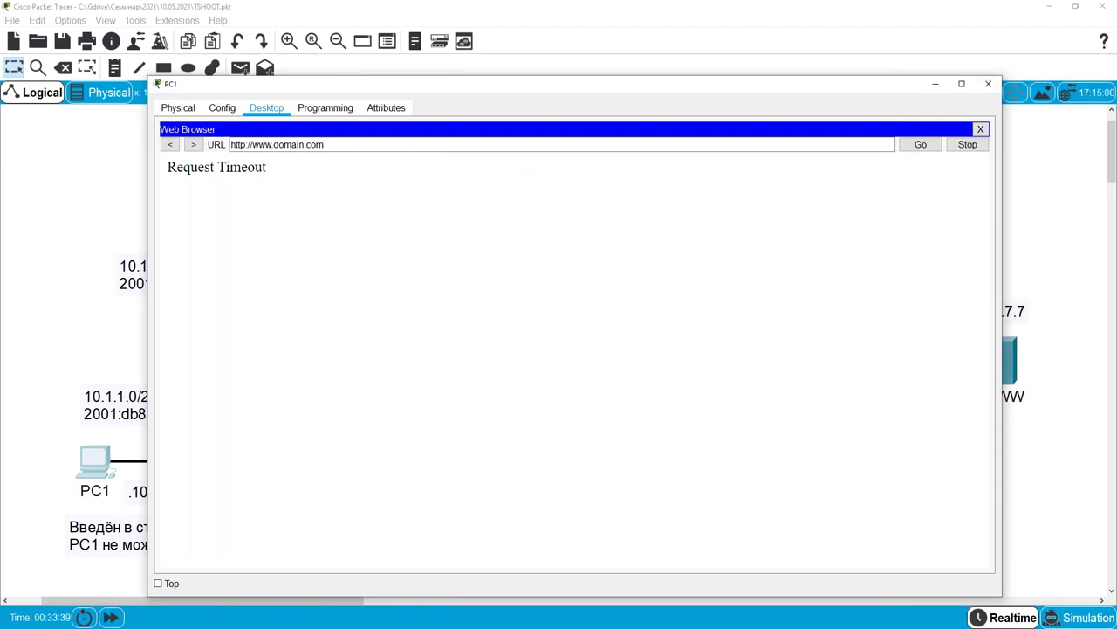
mouse_move(889, 92)
mouse_down()
mouse_move(593, 94)
mouse_move(980, 76)
mouse_move(890, 74)
mouse_up()
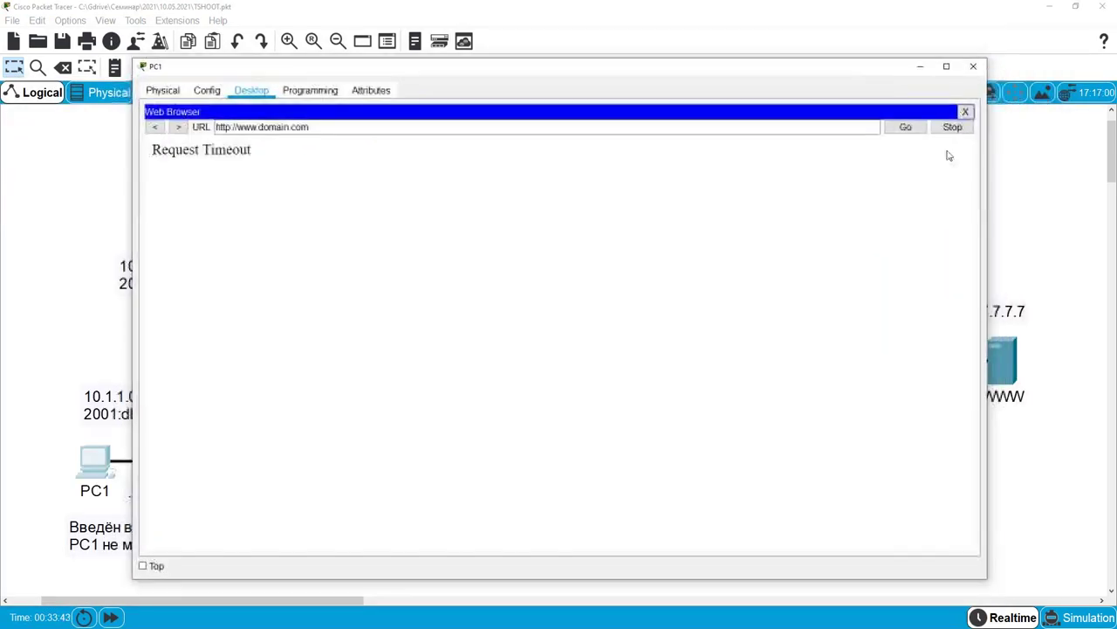
drag(987, 152, 737, 166)
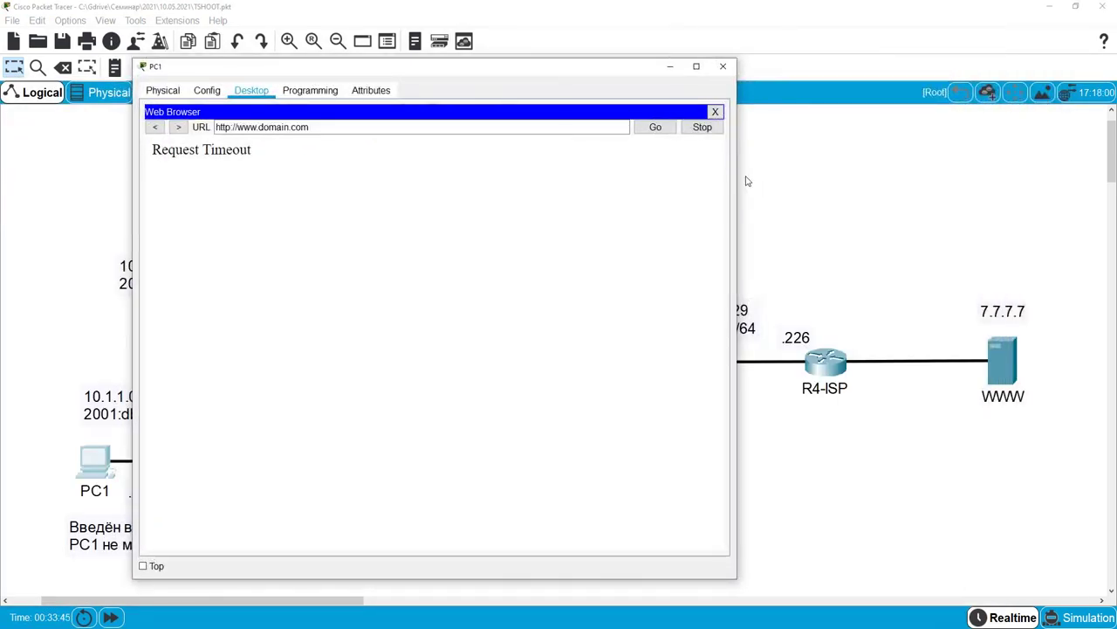
drag(532, 75, 552, 208)
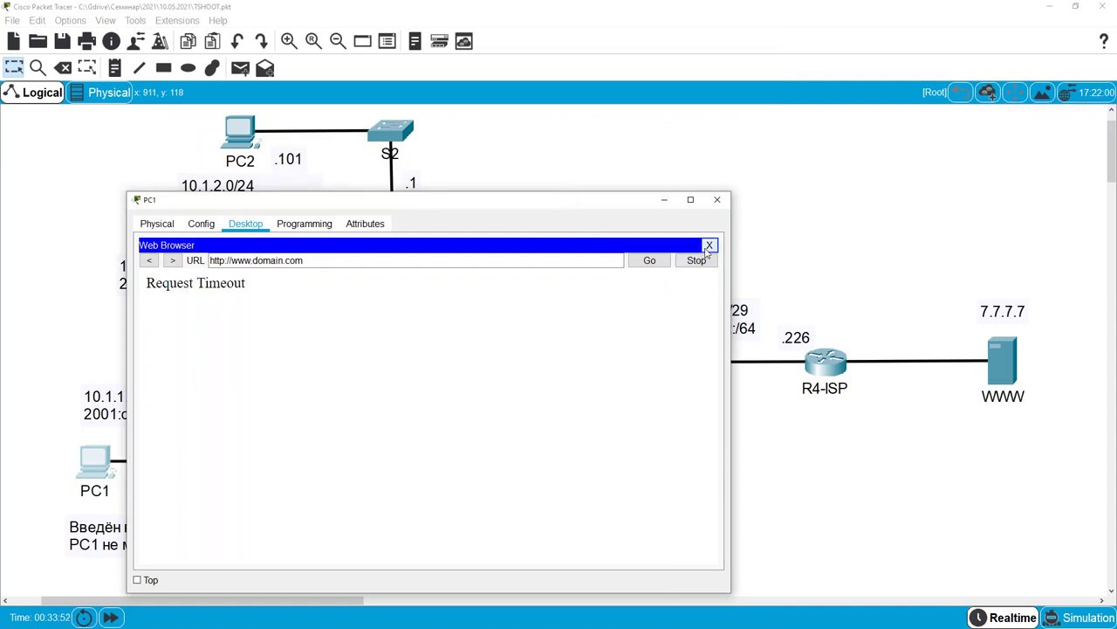
click(709, 246)
drag(539, 202, 643, 173)
click(640, 249)
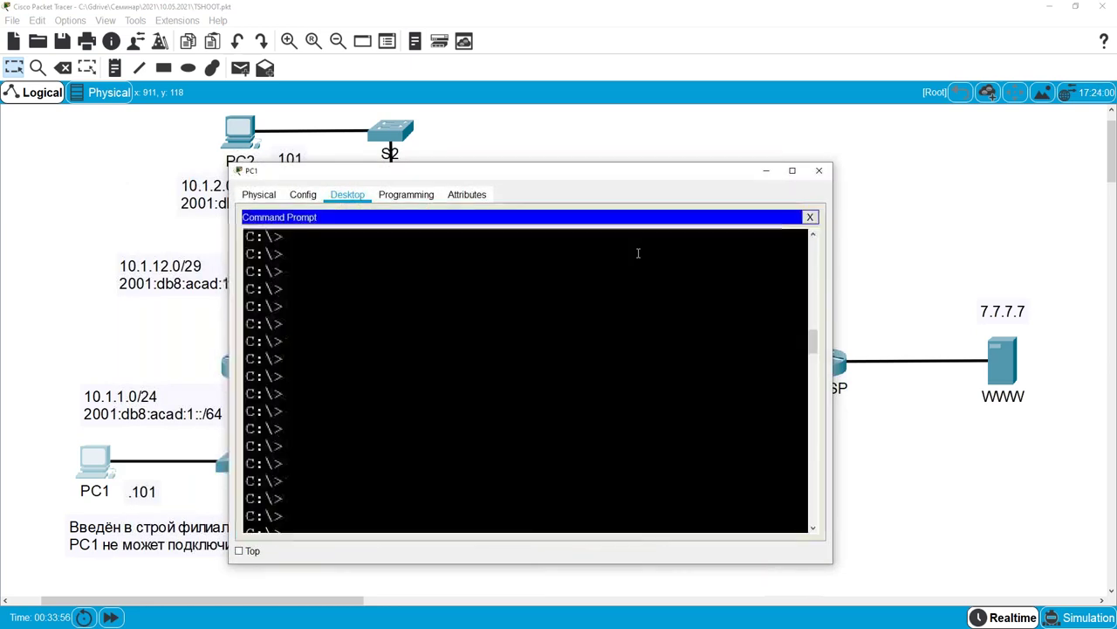
scroll(489, 410, down, 15)
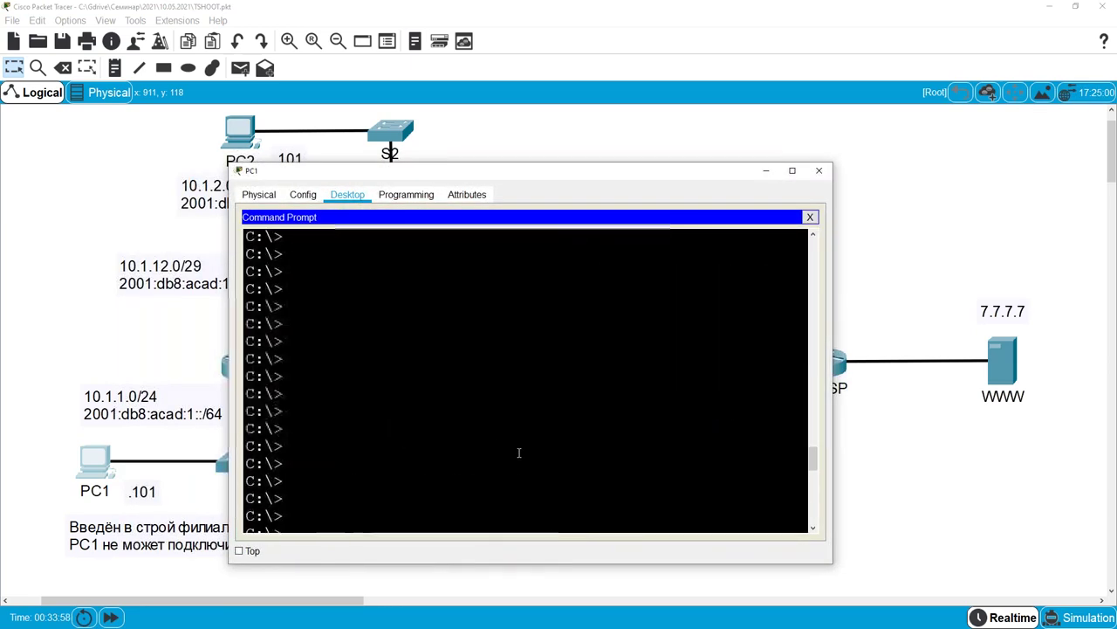
key(Return)
key(Return)
key(Return)
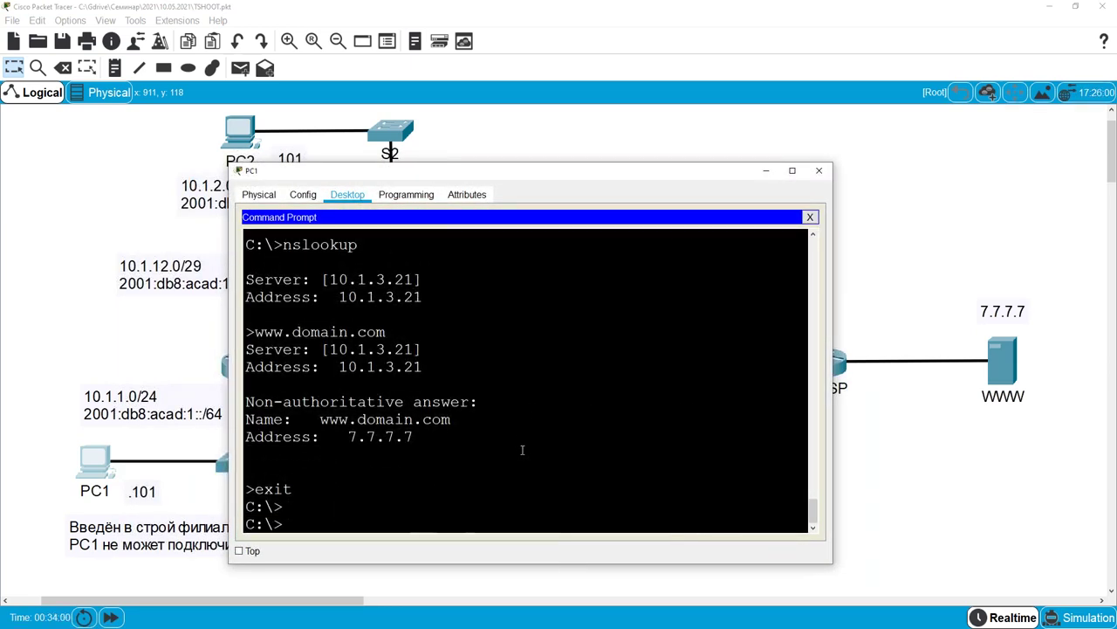
key(Return)
key(Return)
key(Return)
key(Return)
key(Return)
key(Return)
key(Return)
key(Return)
key(Return)
key(Return)
key(Return)
key(Return)
key(Return)
key(Return)
key(Return)
key(Return)
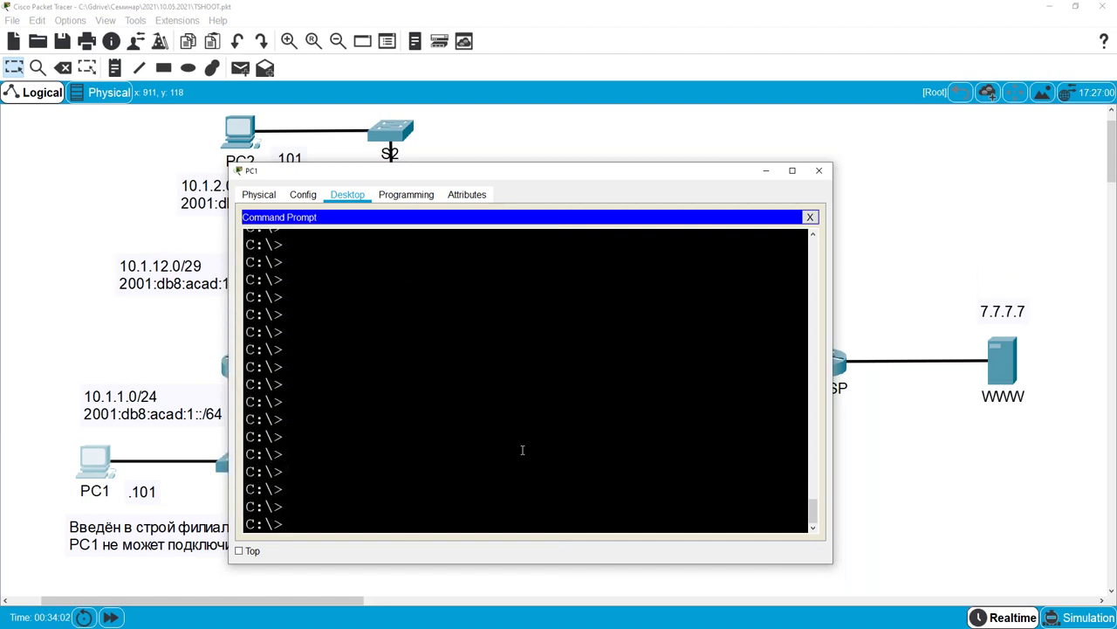
text(ping www.domain.com)
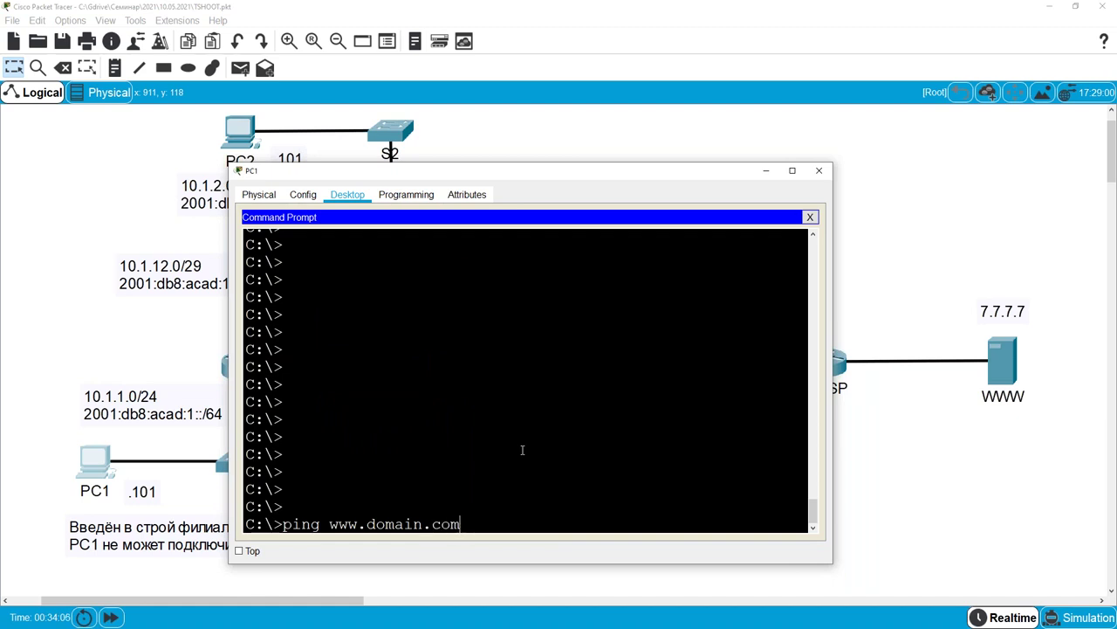
key(Return)
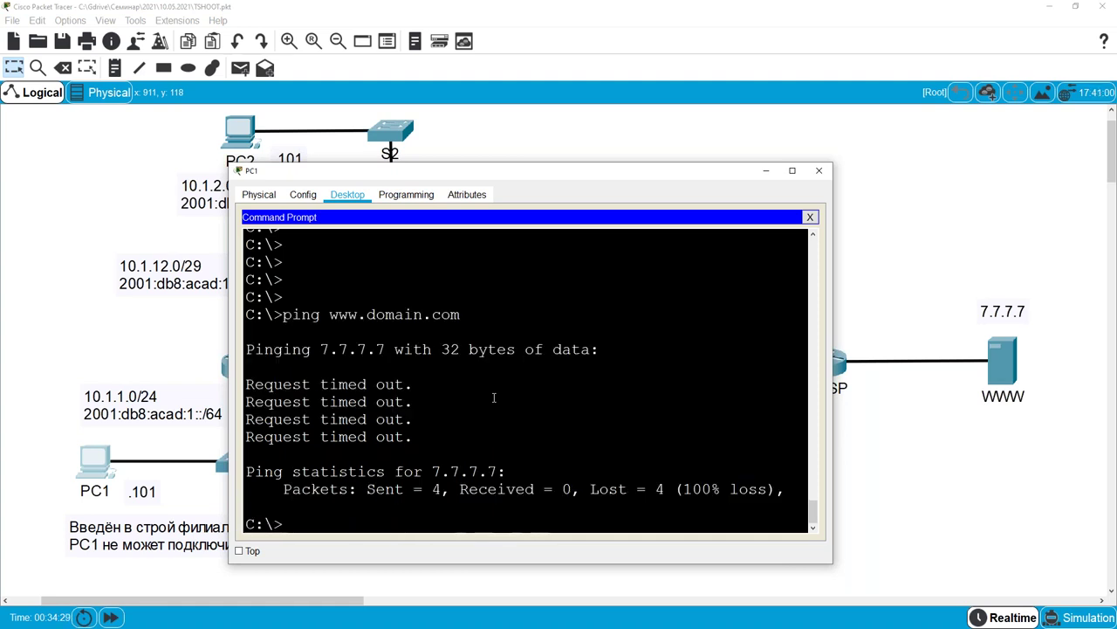
text(tracert www)
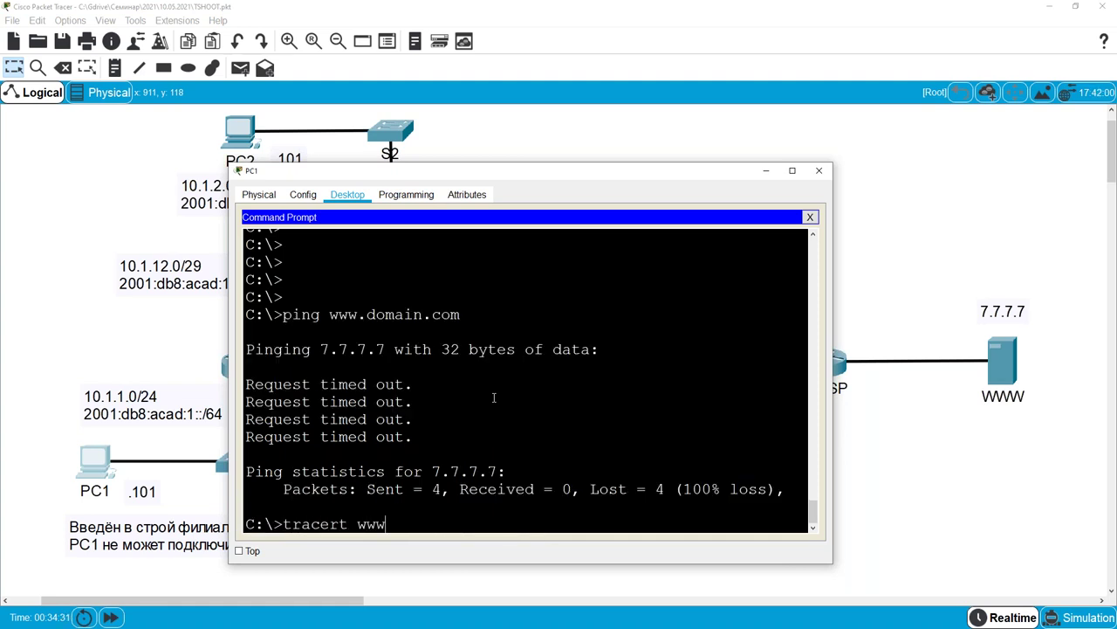
text(.domain.com)
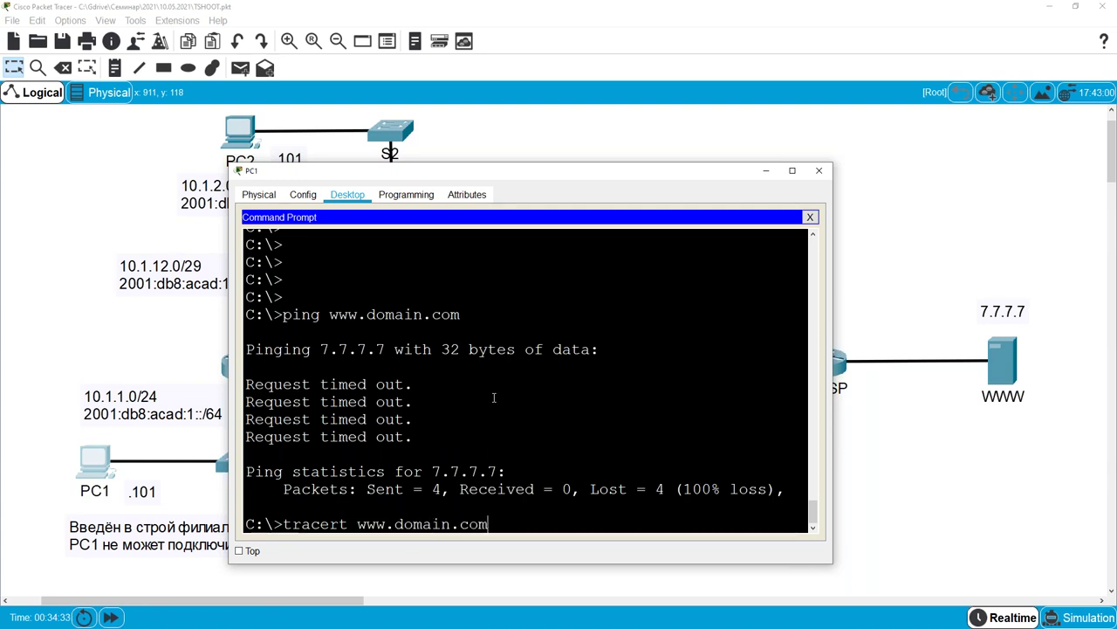
key(Return)
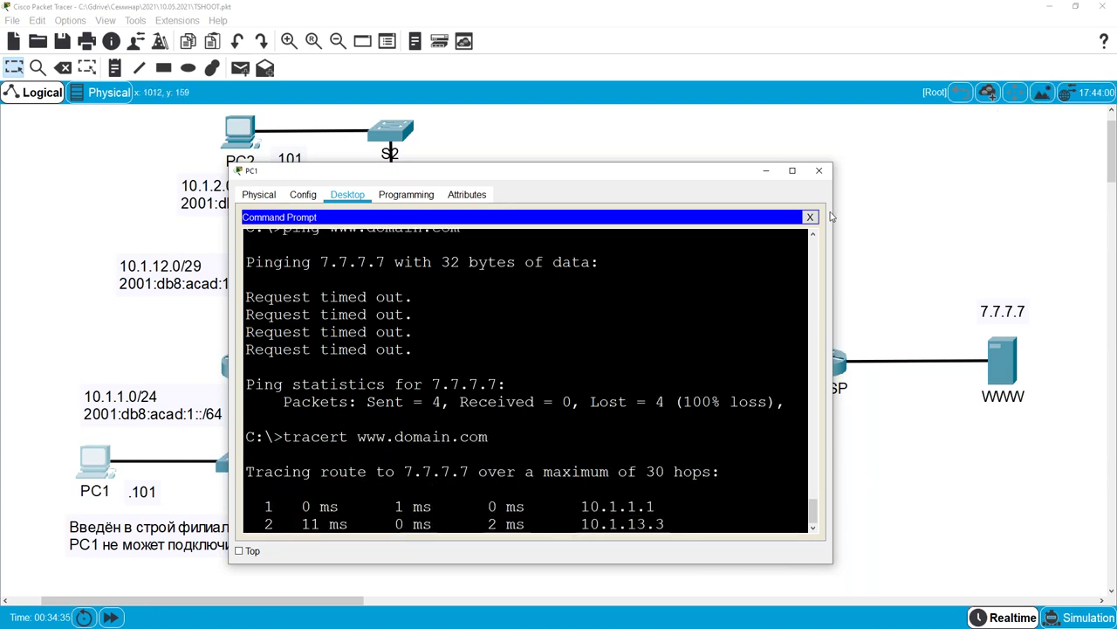
Widen and reposition PC1's window to follow the trace, then minimize it to expose the topology.
drag(833, 211, 1004, 210)
drag(830, 180, 797, 184)
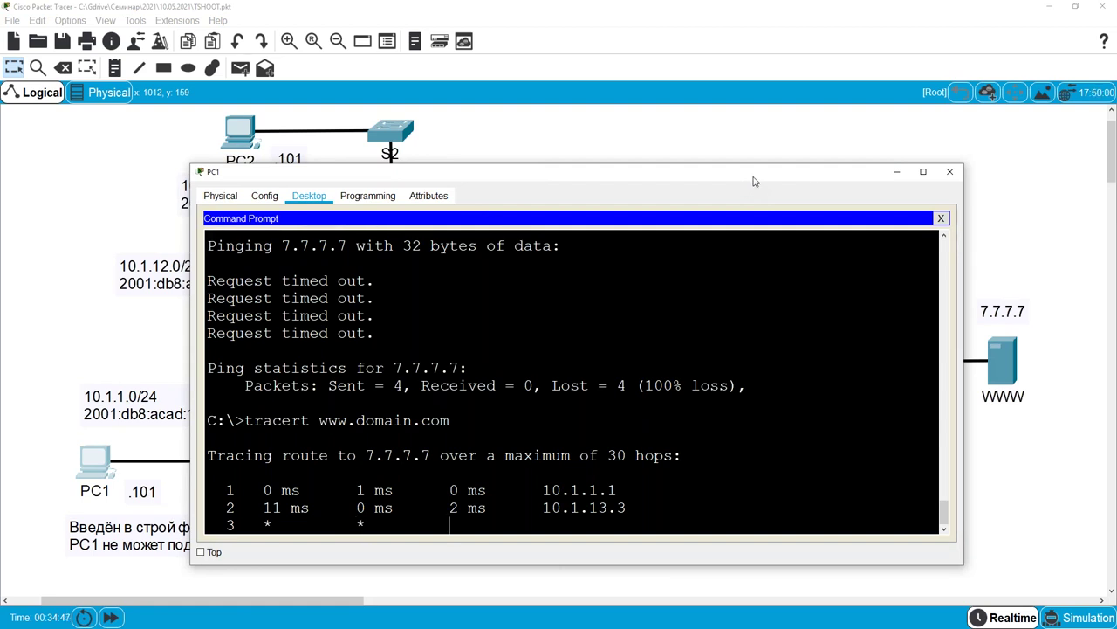
drag(756, 182, 882, 38)
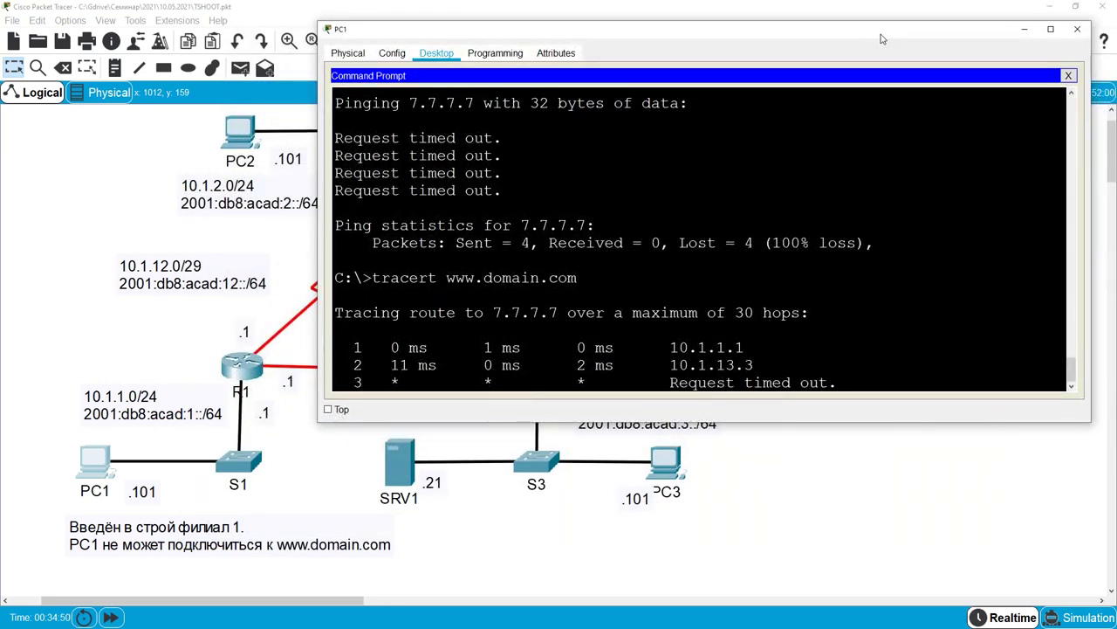
drag(882, 38, 771, 104)
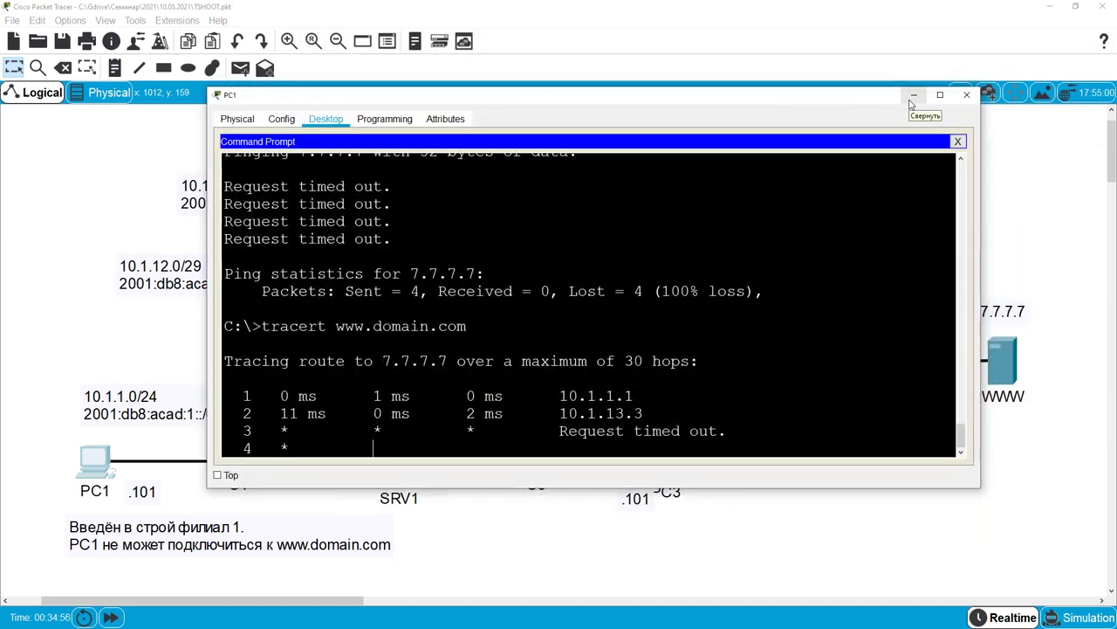
click(913, 98)
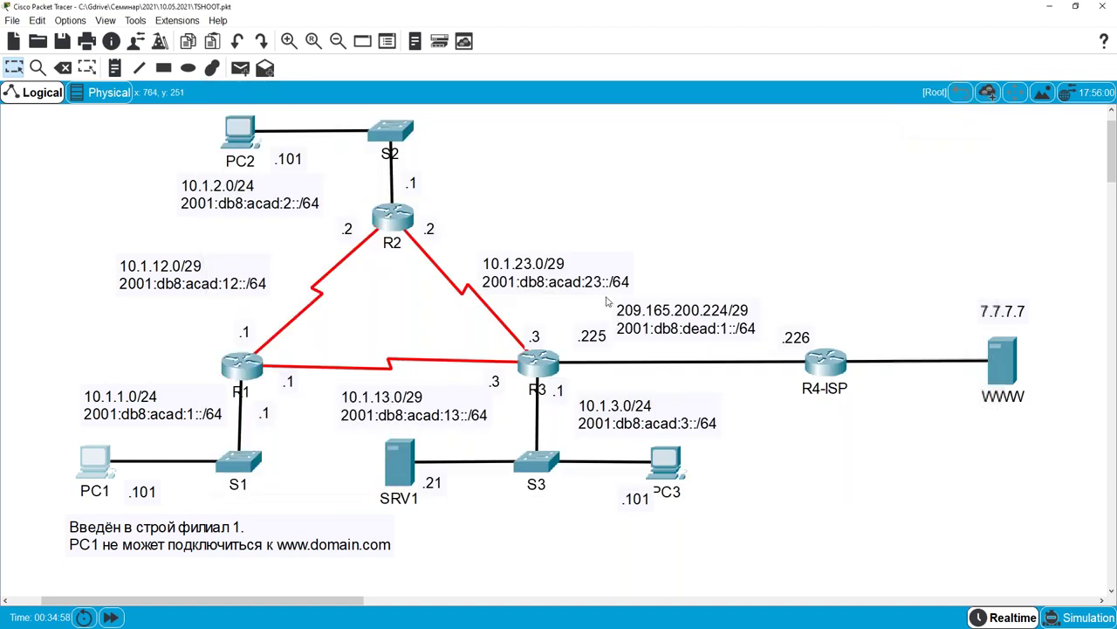
mouse_move(566, 357)
mouse_down()
mouse_move(511, 340)
mouse_move(496, 396)
mouse_move(589, 366)
mouse_move(557, 343)
mouse_up()
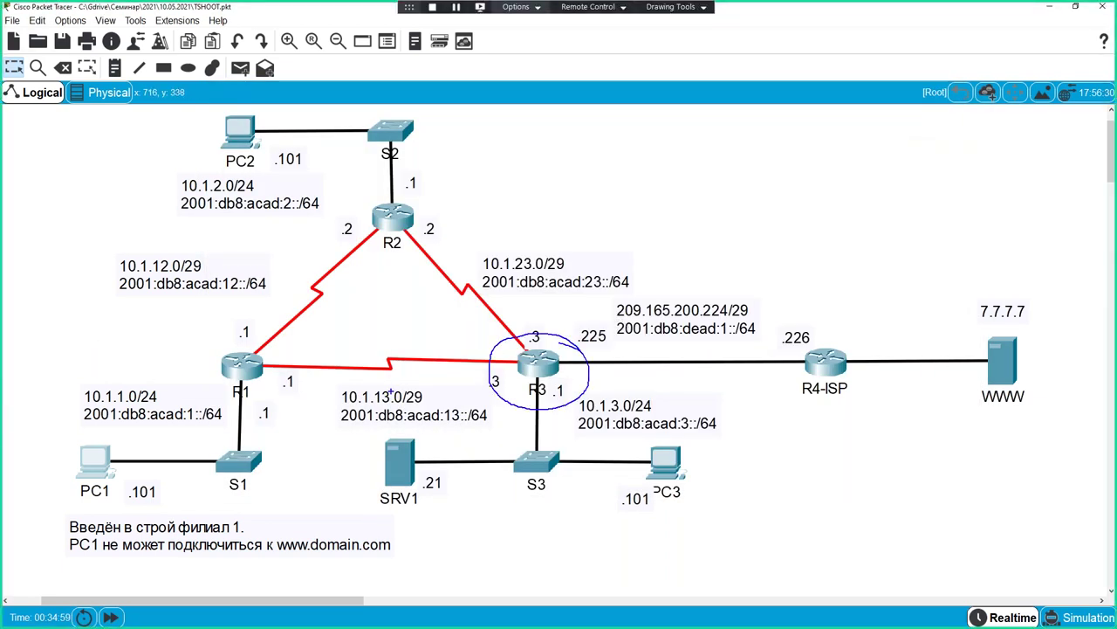
mouse_move(447, 331)
mouse_down()
mouse_move(473, 330)
mouse_move(475, 360)
mouse_up()
mouse_move(131, 468)
mouse_down()
mouse_move(80, 448)
mouse_move(87, 494)
mouse_move(127, 473)
mouse_move(106, 411)
mouse_move(114, 366)
mouse_move(174, 357)
mouse_up()
mouse_move(264, 335)
mouse_down()
mouse_move(327, 296)
mouse_move(438, 279)
mouse_move(493, 323)
mouse_up()
drag(491, 302, 498, 332)
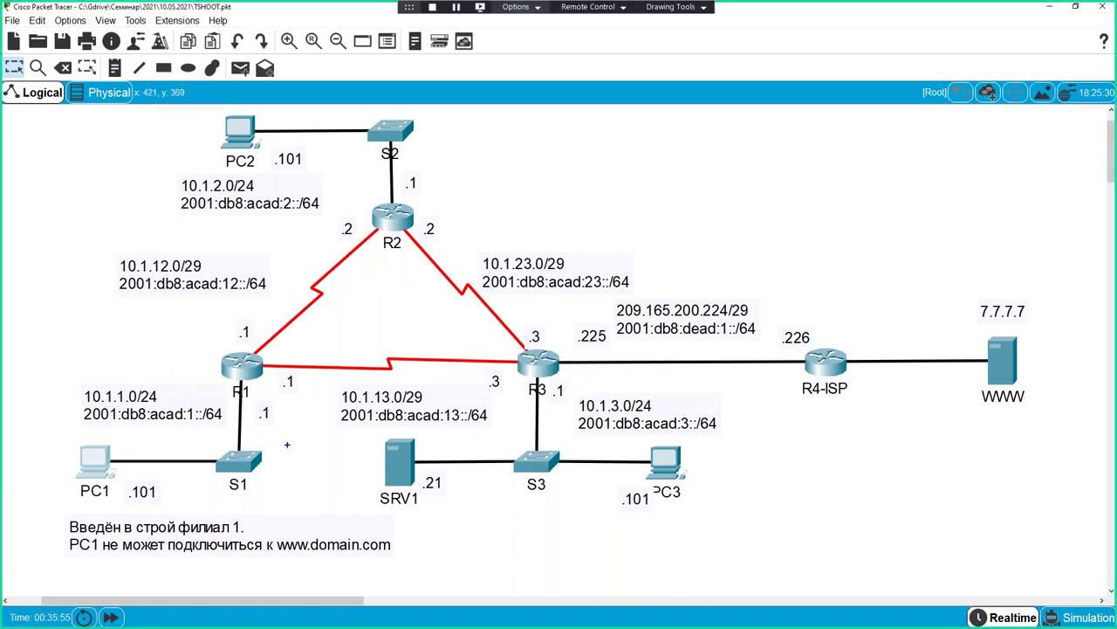
mouse_move(299, 444)
mouse_down()
mouse_move(250, 330)
mouse_move(72, 380)
mouse_move(100, 498)
mouse_move(290, 393)
mouse_move(132, 344)
mouse_move(42, 503)
mouse_move(262, 489)
mouse_move(267, 316)
mouse_move(169, 330)
mouse_up()
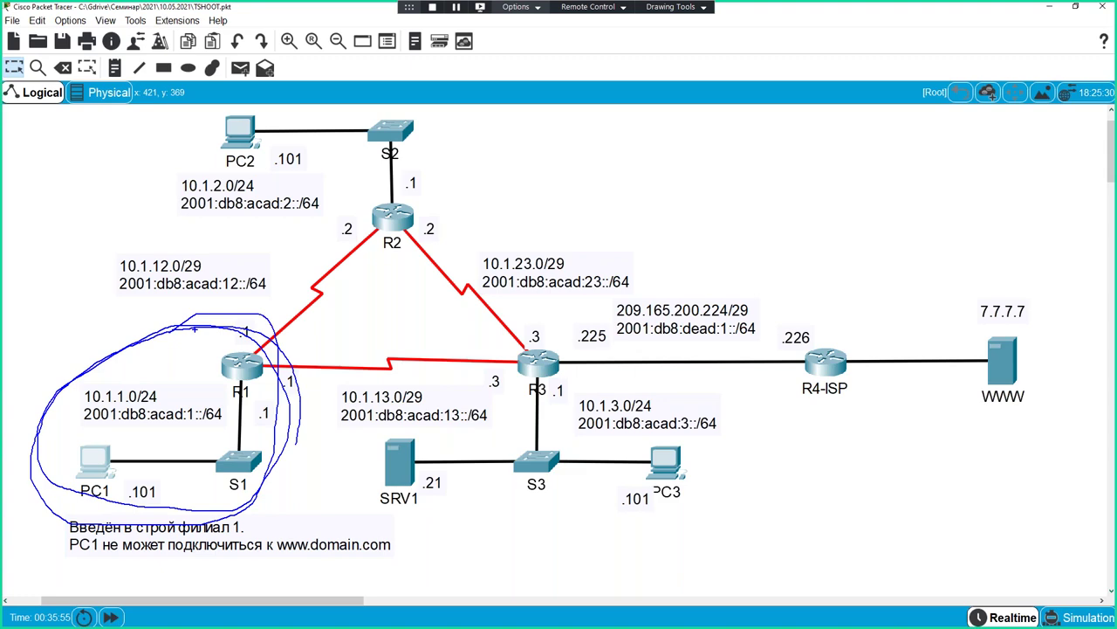
key(Escape)
Open R1's command line and push the old output out of view with blank prompt lines.
click(241, 366)
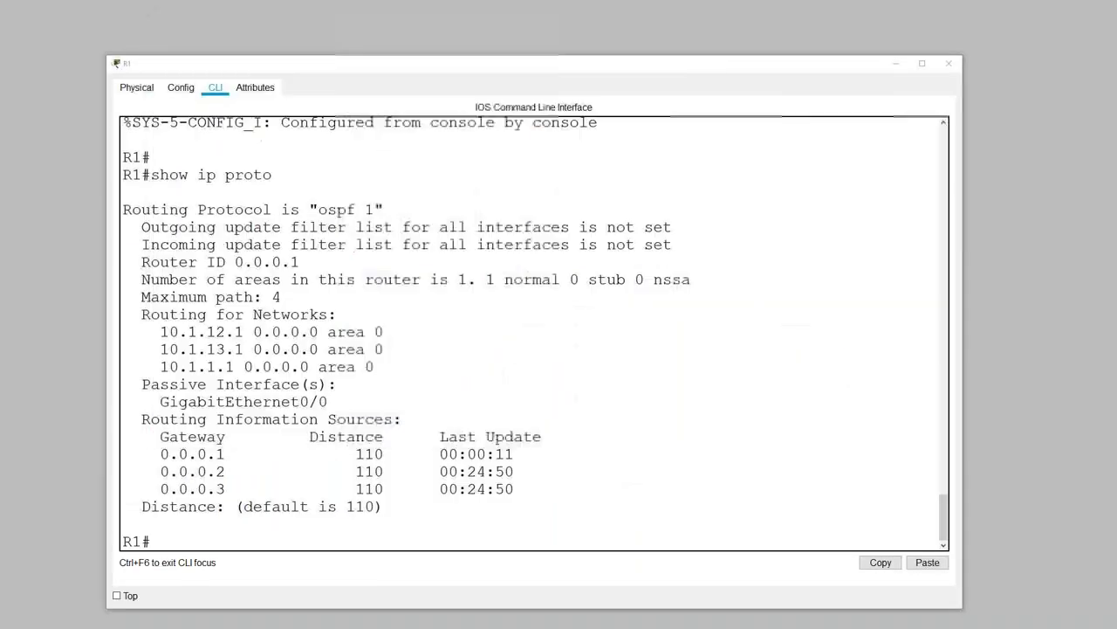
click(717, 410)
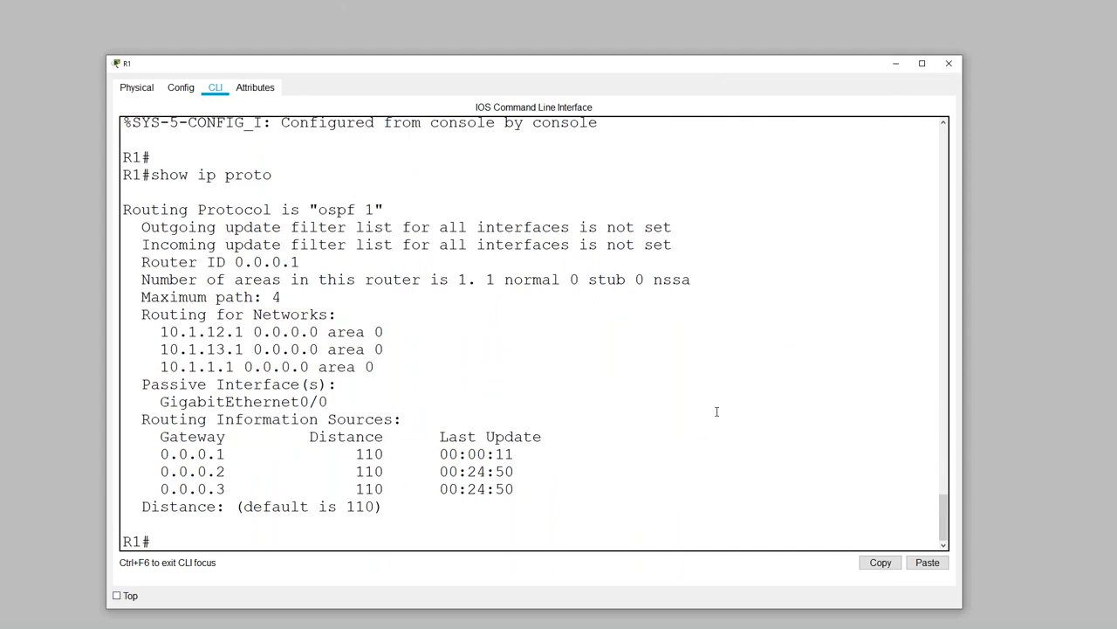
key(Return)
key(Return)
key(Return)
key(Return)
key(Return)
key(Return)
key(Return)
key(Return)
key(Return)
key(Return)
key(Return)
key(Return)
key(Return)
key(Return)
key(Return)
key(Return)
key(Return)
key(Return)
key(Return)
key(Return)
key(Return)
key(Return)
key(Return)
key(Return)
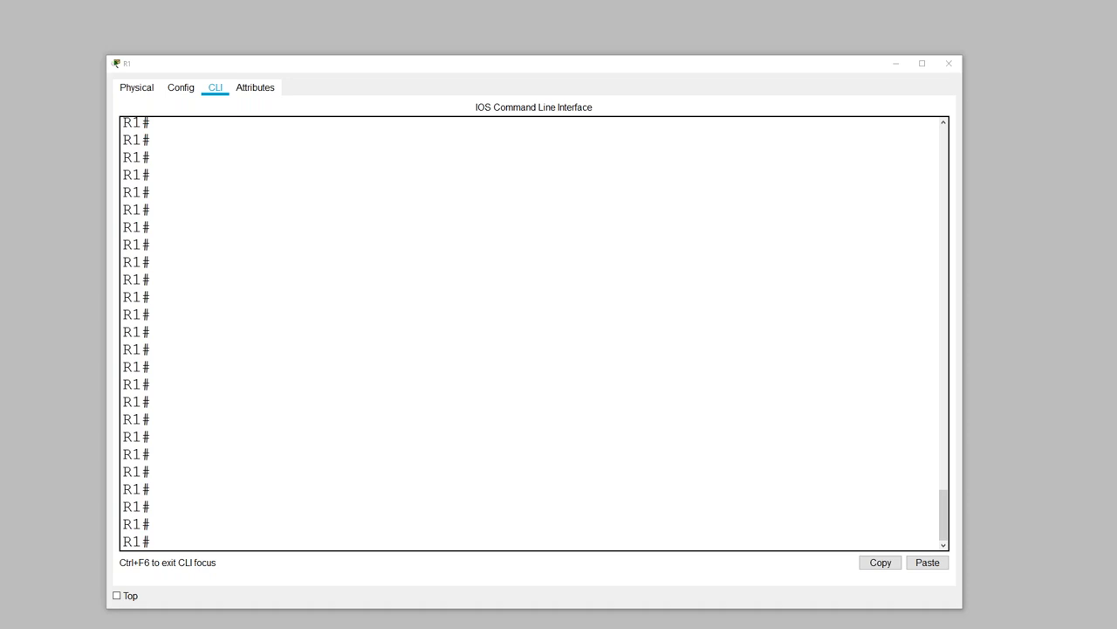
Display R1's complete IPv4 routing table with show ip route and enlarge the window to read it.
click(712, 430)
text(show ip route)
key(Return)
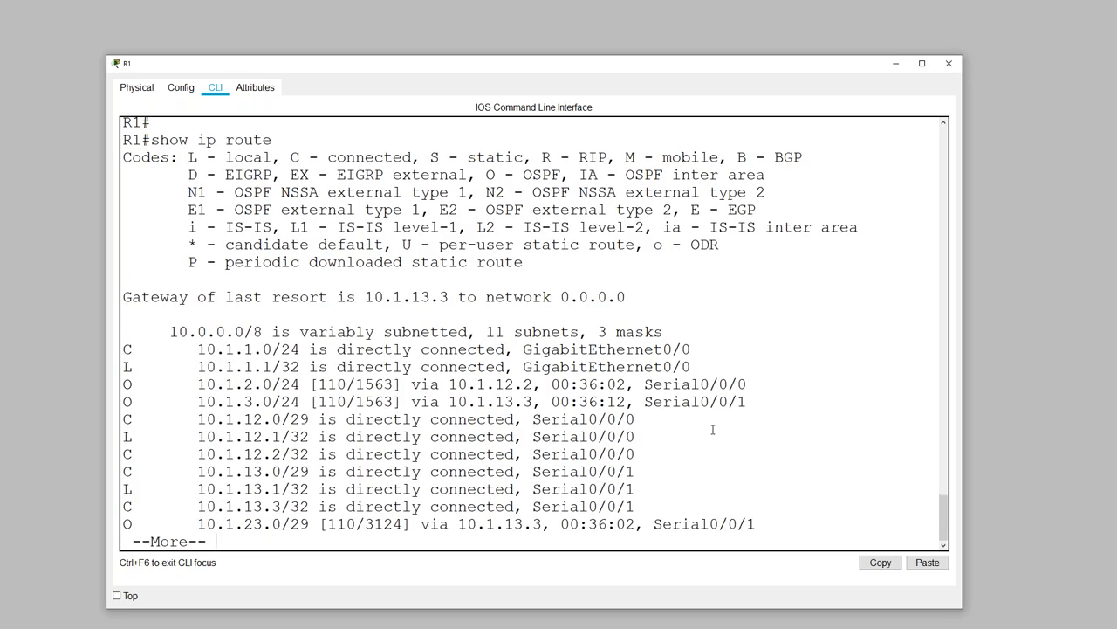
key(space)
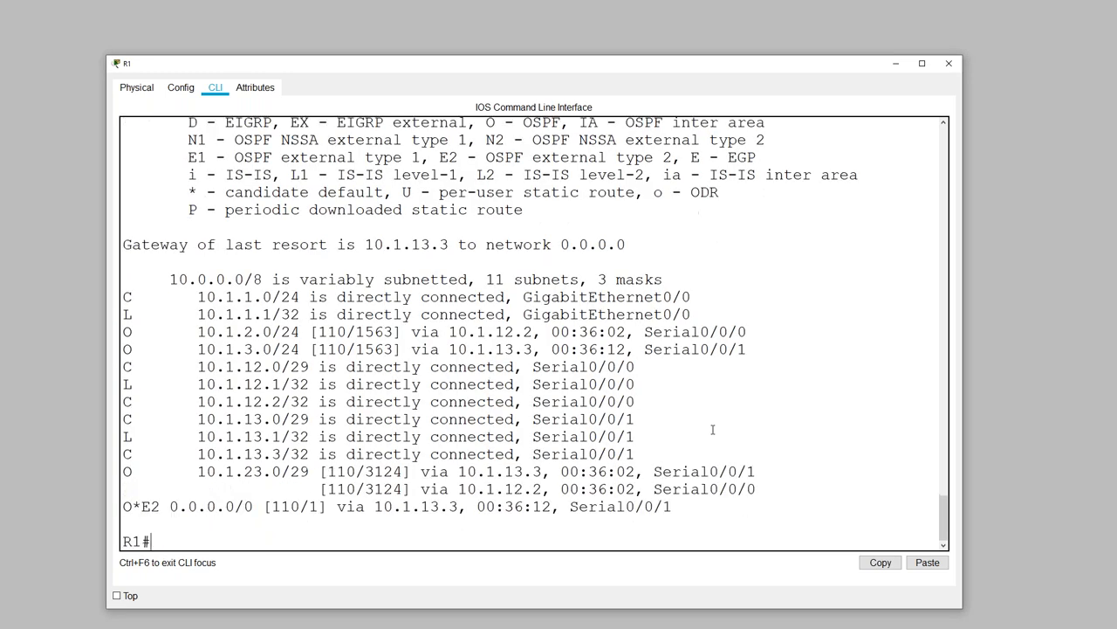
click(921, 62)
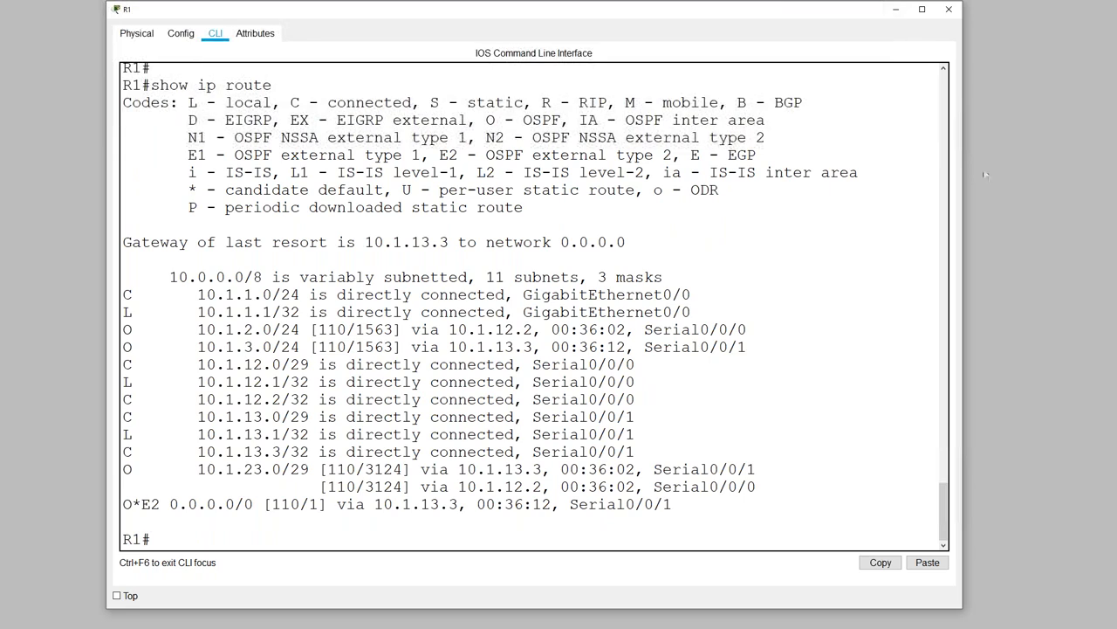
drag(963, 163, 1039, 162)
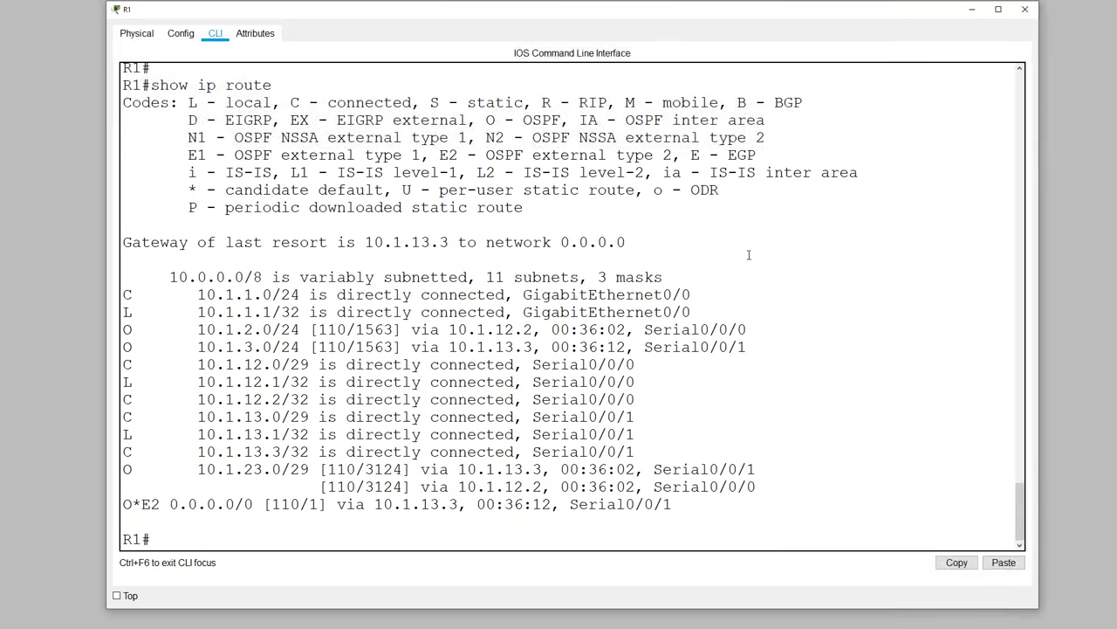
mouse_move(106, 94)
mouse_down()
mouse_move(257, 99)
mouse_move(235, 75)
mouse_move(98, 71)
mouse_move(116, 95)
mouse_up()
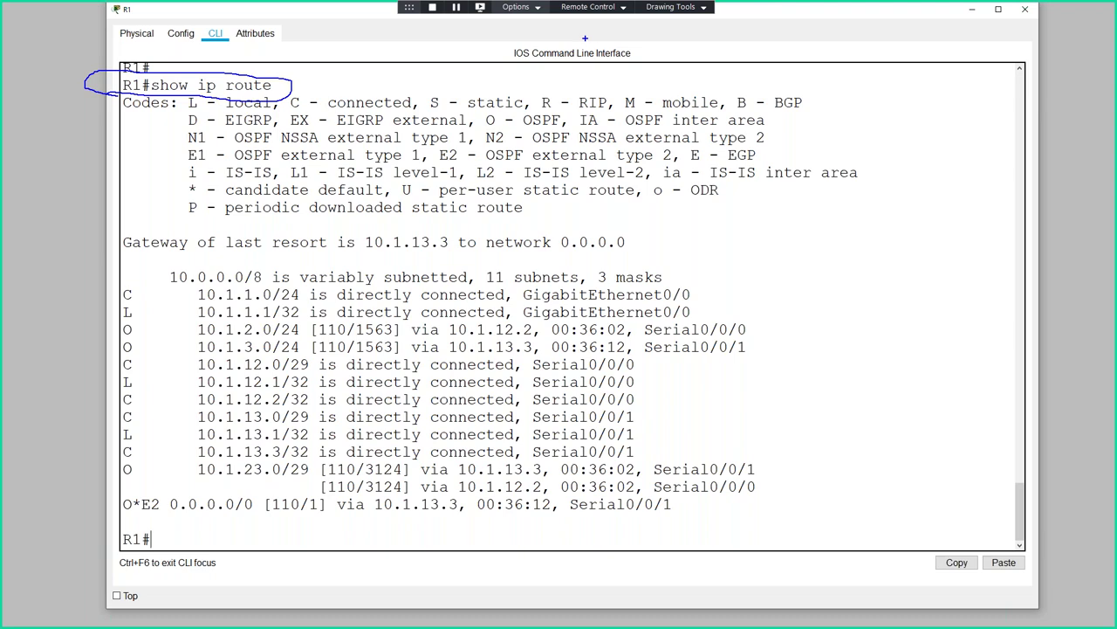
drag(190, 16, 88, 12)
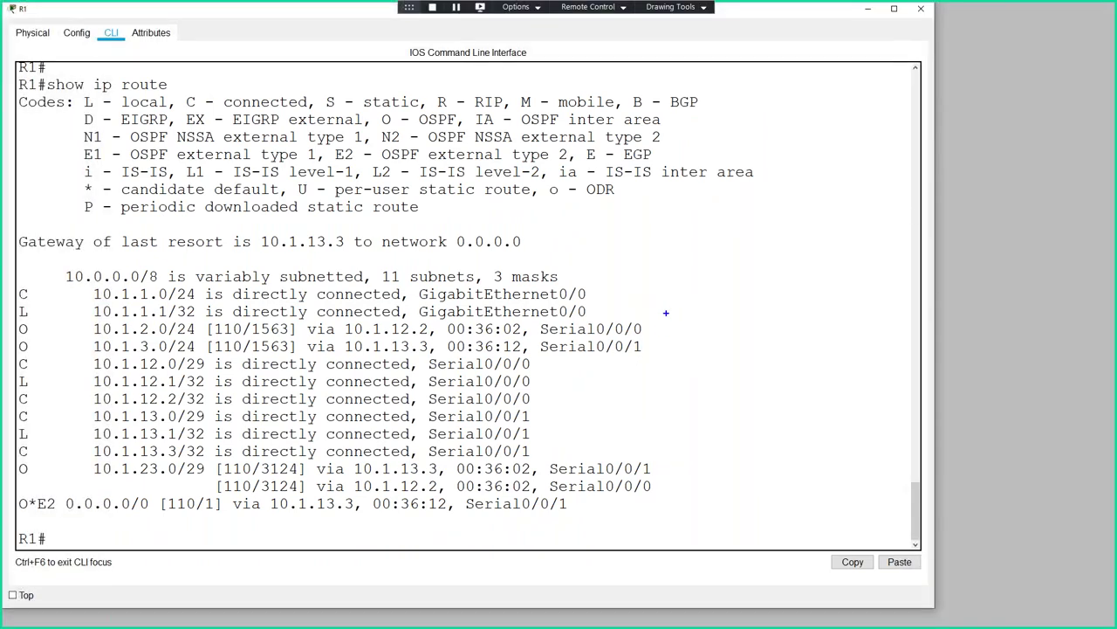
click(576, 237)
text(10.1.13.3)
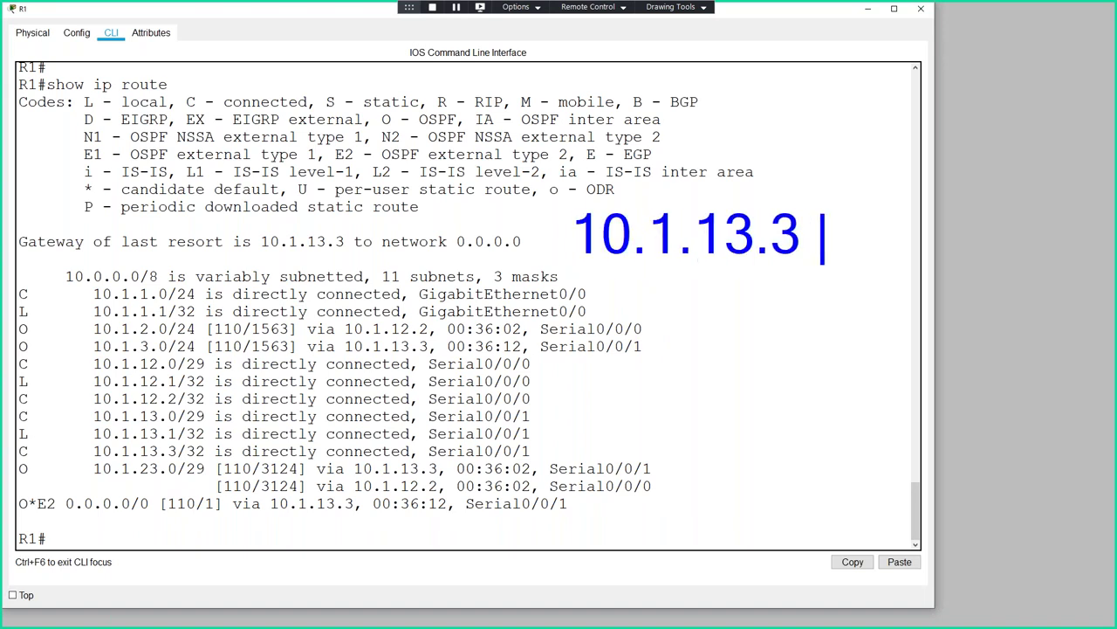
text( R3)
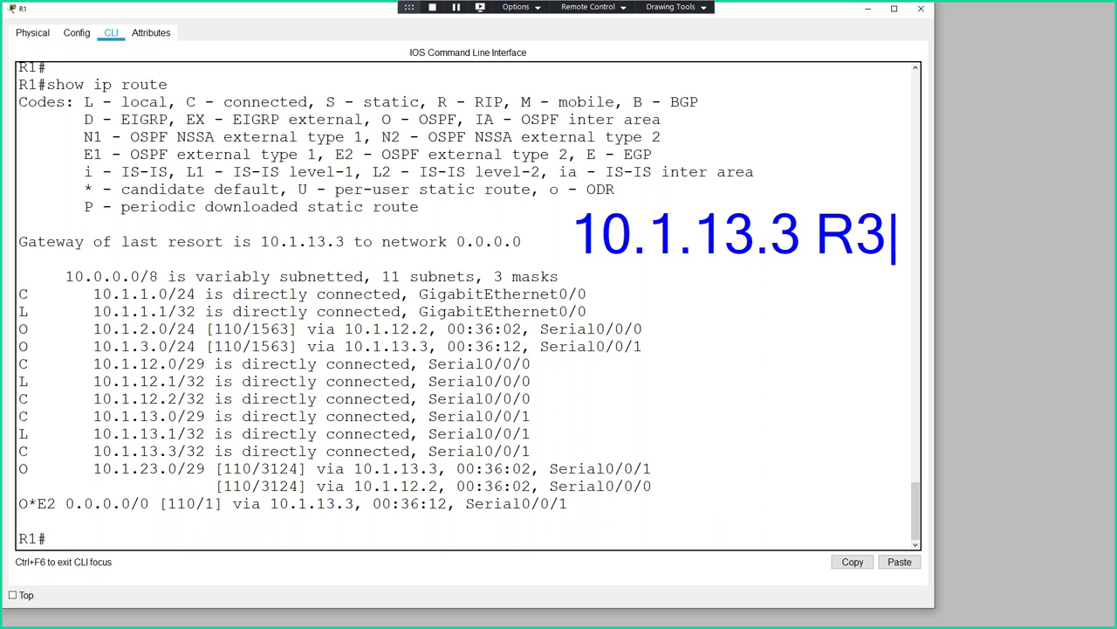
key(Escape)
mouse_move(16, 521)
mouse_down()
mouse_move(524, 524)
mouse_move(577, 509)
mouse_up()
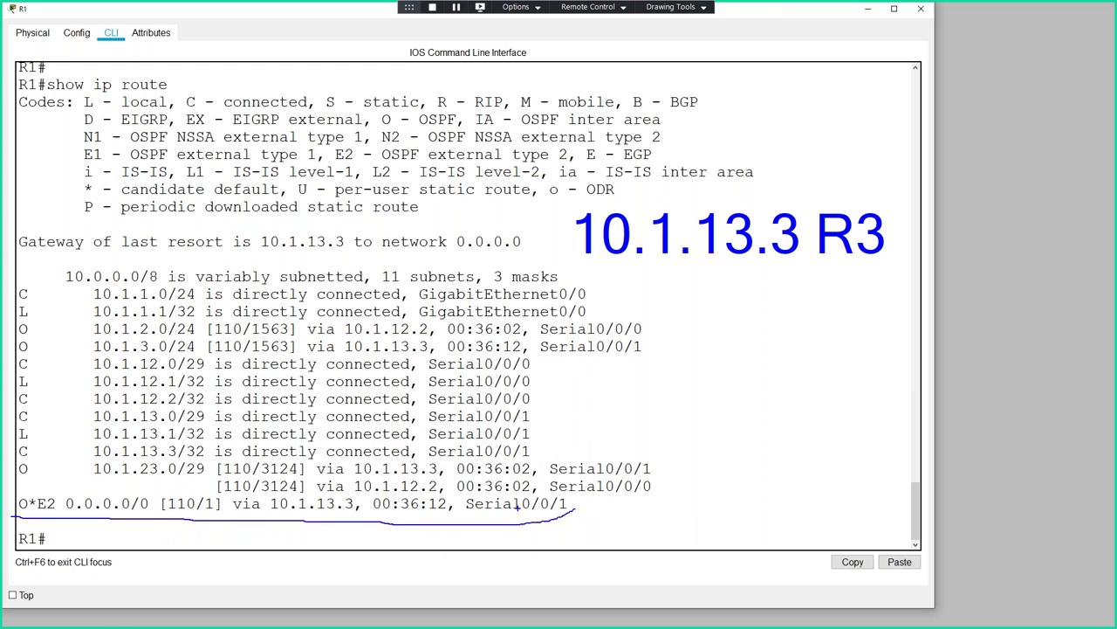
mouse_move(15, 515)
mouse_down()
mouse_move(34, 482)
mouse_move(57, 516)
mouse_up()
key(Escape)
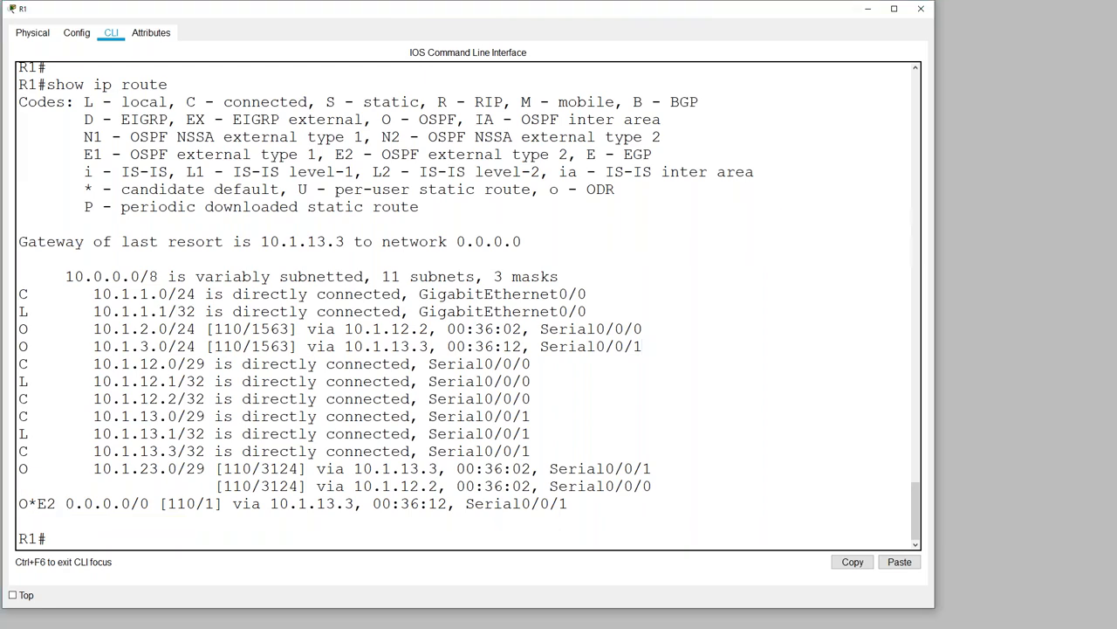
key(alt+Tab)
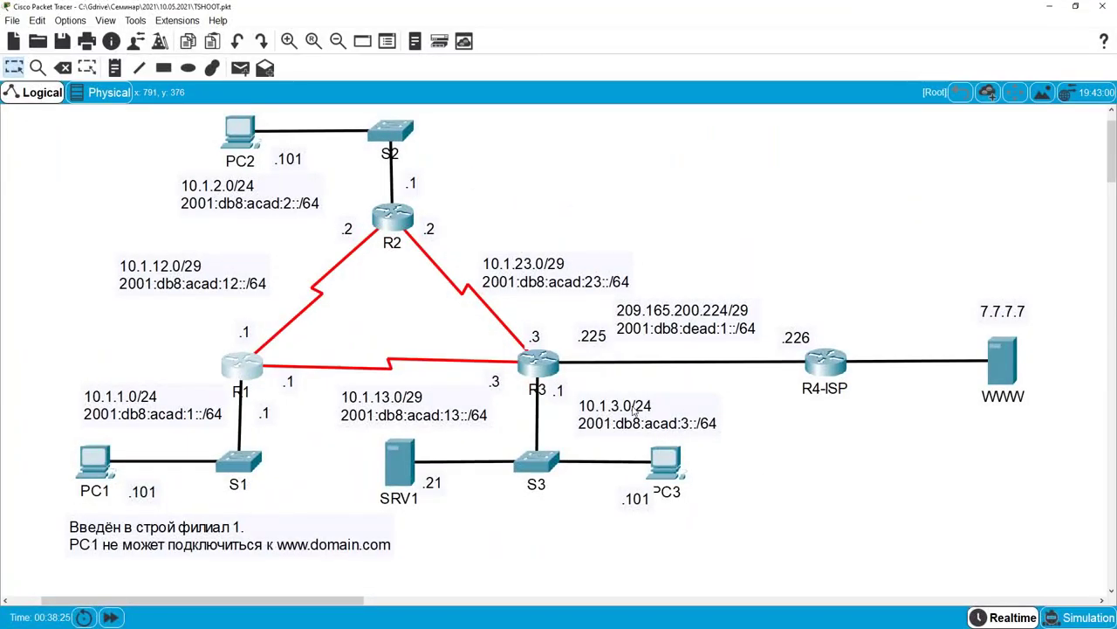
mouse_move(587, 347)
mouse_down()
mouse_move(546, 325)
mouse_move(576, 403)
mouse_move(583, 340)
mouse_up()
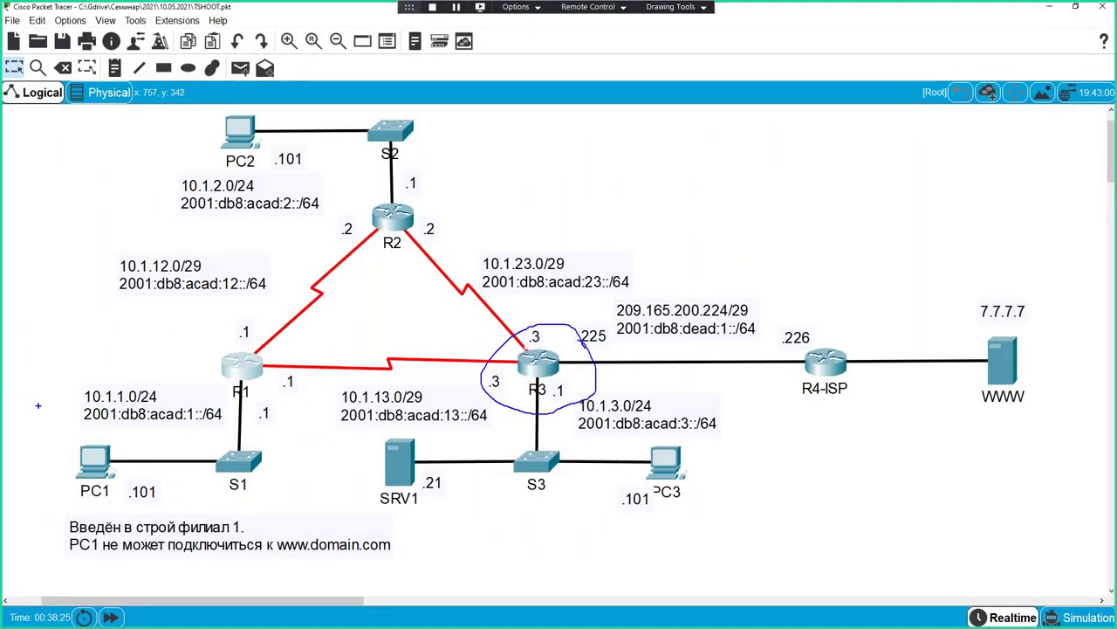
mouse_move(42, 431)
mouse_down()
mouse_move(148, 365)
mouse_move(194, 366)
mouse_move(178, 392)
mouse_up()
mouse_move(206, 337)
mouse_down()
mouse_move(445, 298)
mouse_move(476, 324)
mouse_move(445, 322)
mouse_up()
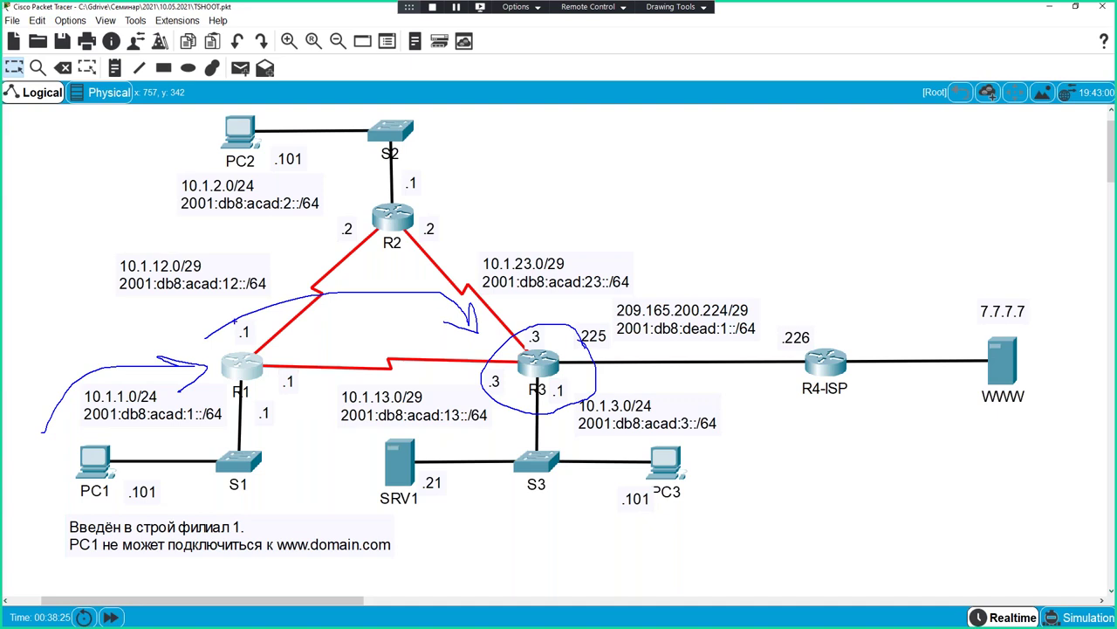
drag(223, 340, 258, 348)
mouse_move(255, 408)
mouse_down()
mouse_move(246, 337)
mouse_move(213, 402)
mouse_move(240, 341)
mouse_move(262, 405)
mouse_move(225, 336)
mouse_move(255, 407)
mouse_move(241, 332)
mouse_move(297, 407)
mouse_move(208, 353)
mouse_up()
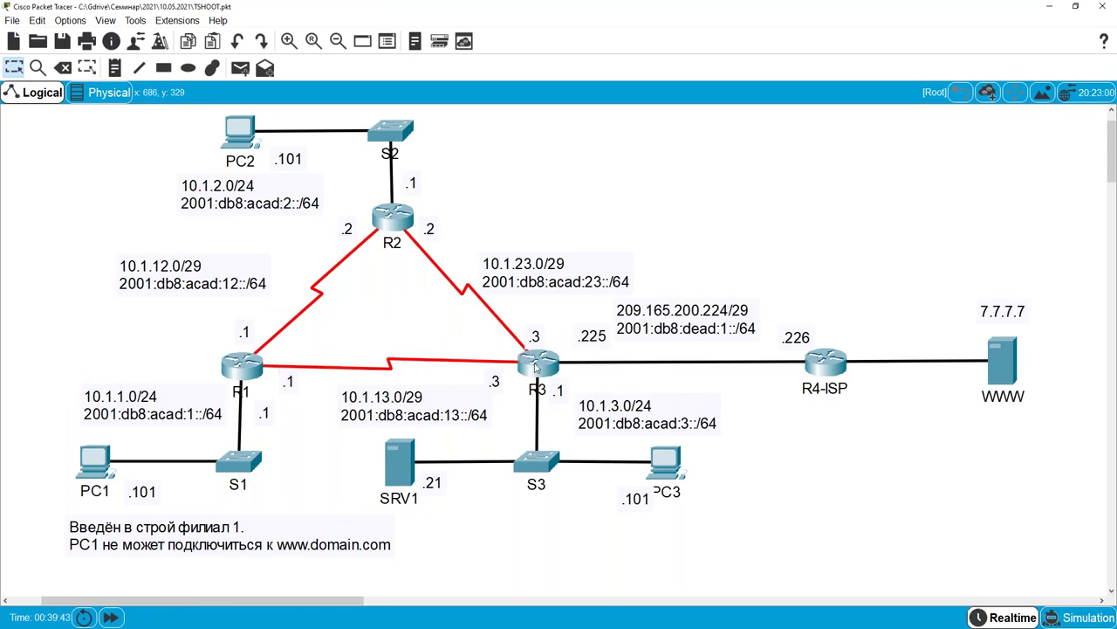
Reopen R1's command line, review the default route in its routing table, and close the window.
click(238, 368)
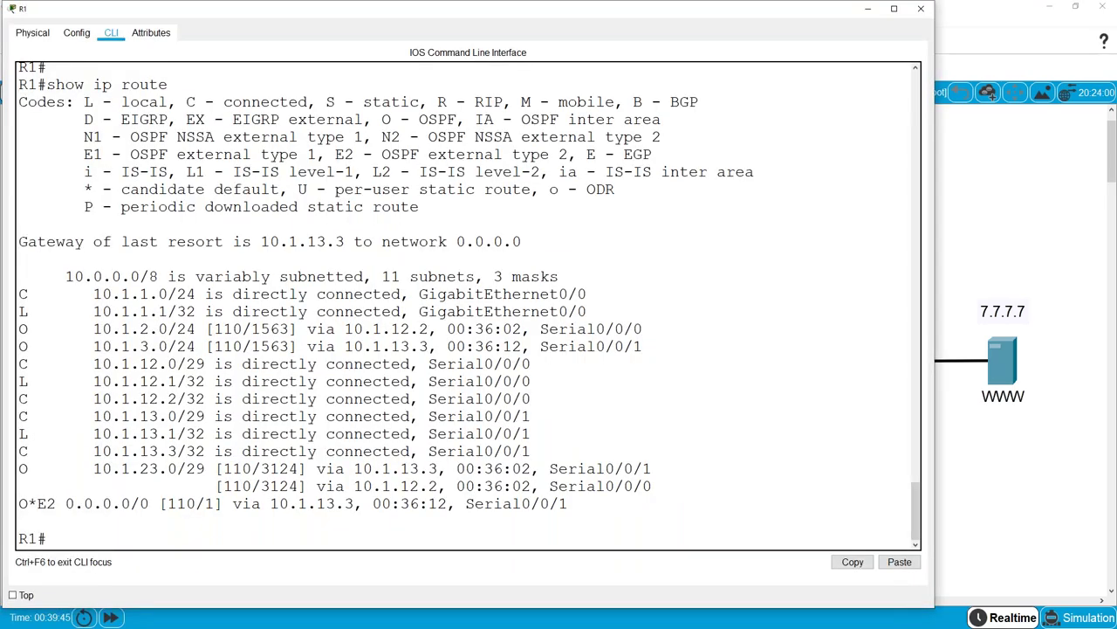
drag(317, 4, 368, 6)
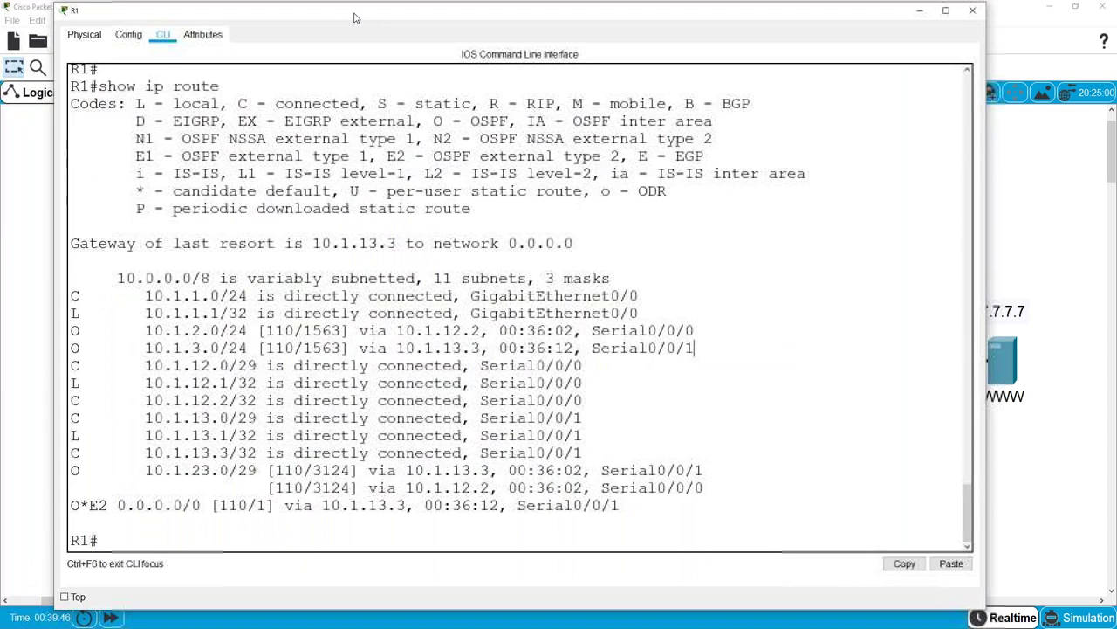
drag(51, 522, 618, 527)
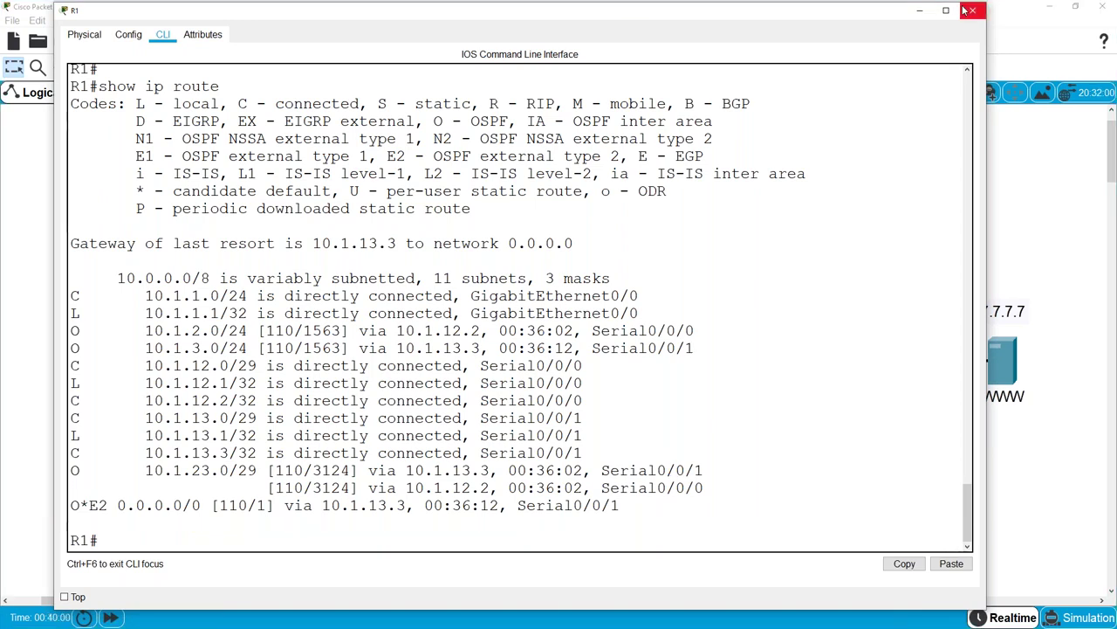
click(969, 15)
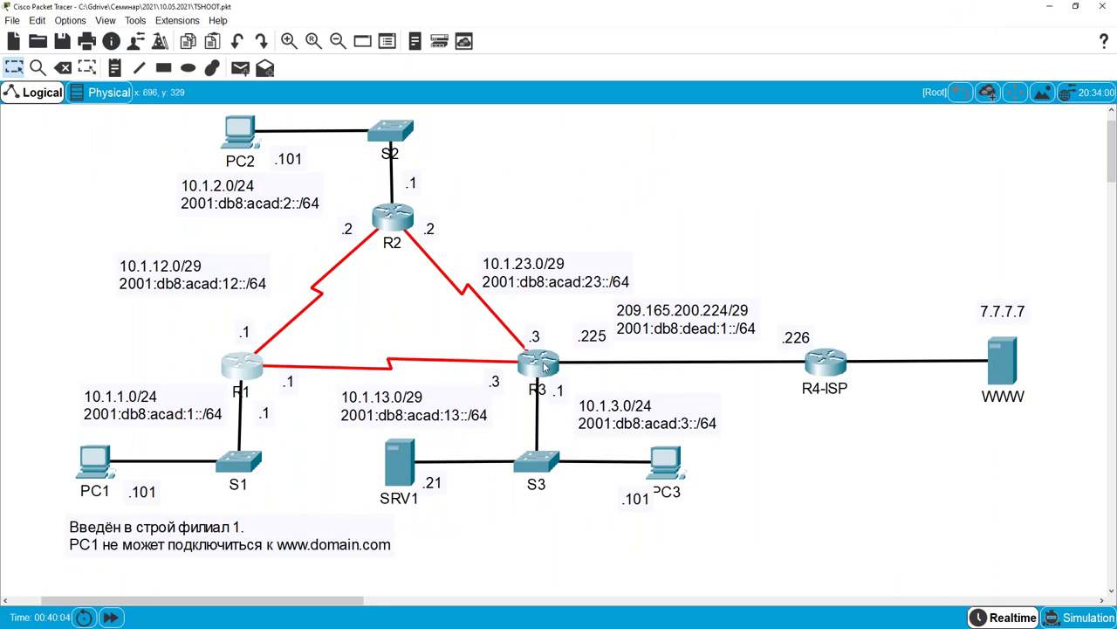
Open R3's command line from the topology and enlarge its window.
mouse_move(545, 367)
click(537, 361)
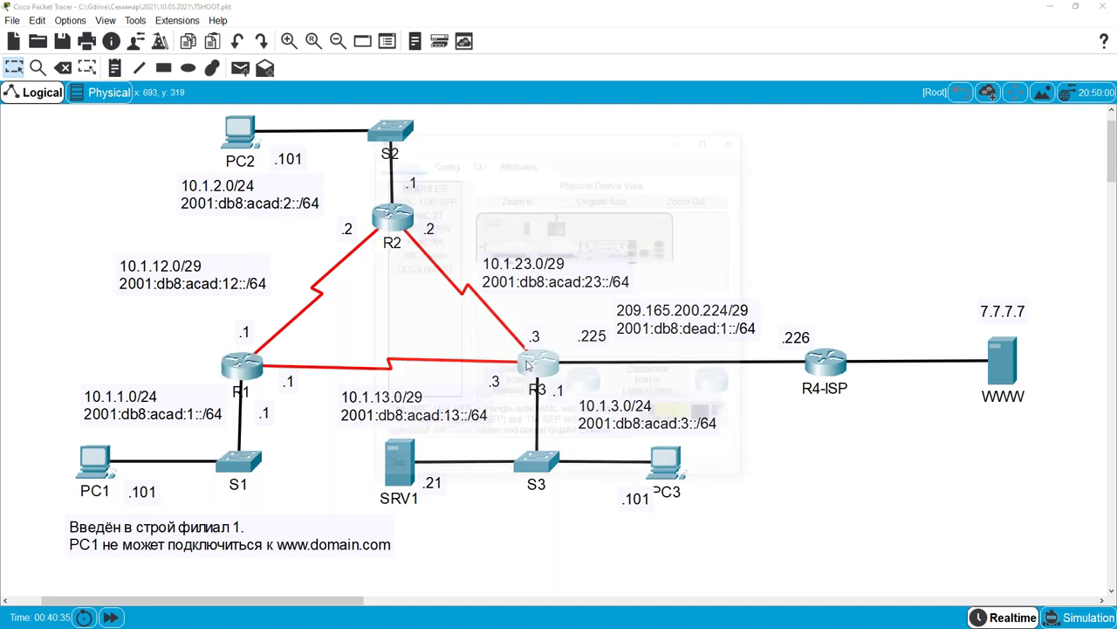
click(477, 160)
drag(489, 138, 272, 44)
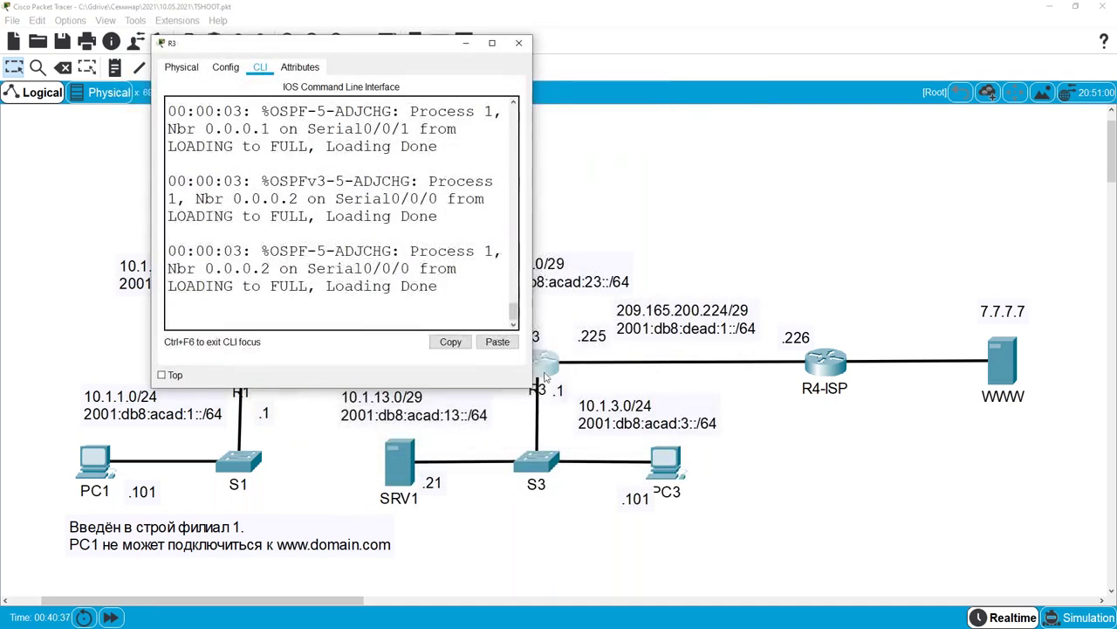
drag(527, 387, 1046, 594)
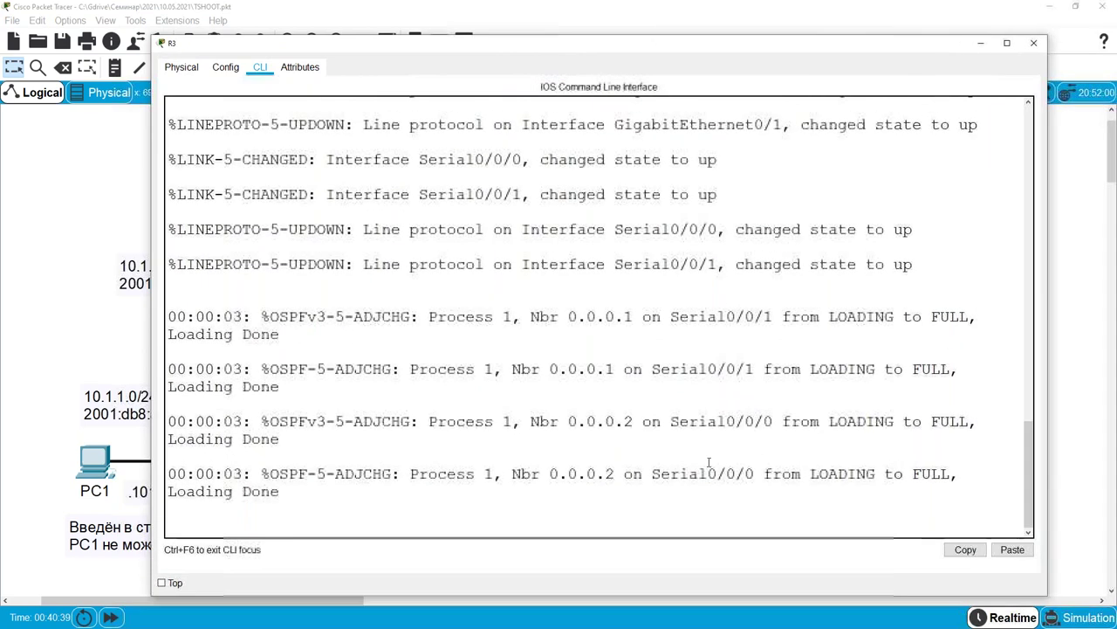
Bring up R3's user prompt and push the startup messages out of view with blank prompt lines.
key(Return)
key(Return)
key(Return)
key(Return)
key(Return)
key(Return)
key(Return)
key(Return)
key(Return)
key(Return)
key(Return)
key(Return)
key(Return)
key(Return)
key(Return)
key(Return)
key(Return)
key(Return)
key(Return)
key(Return)
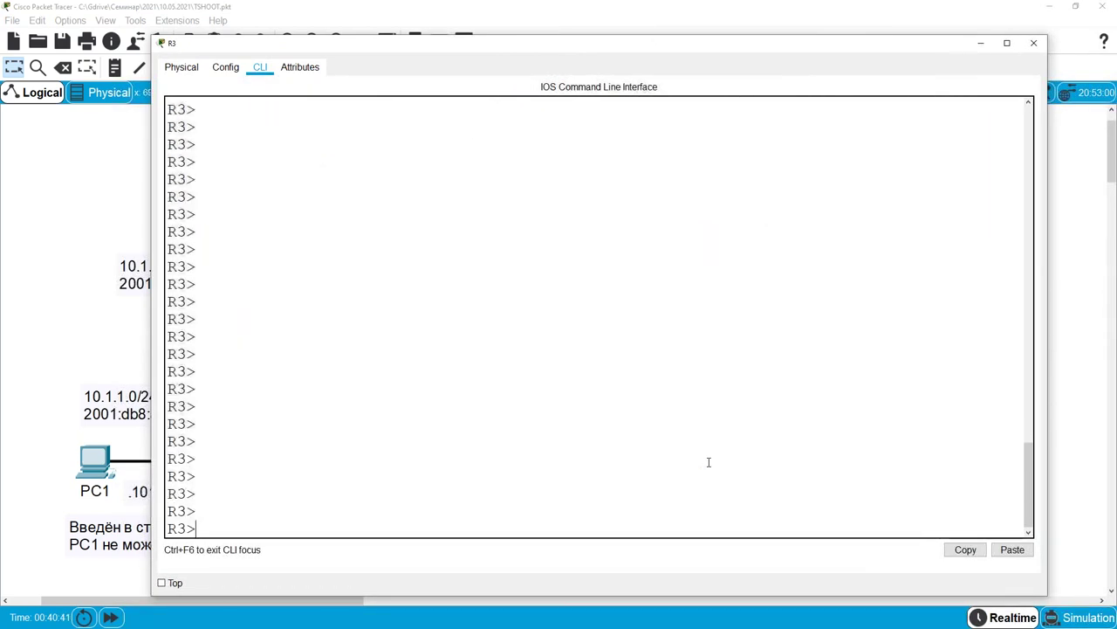
Enter privileged mode on R3 and list the running-config lines containing ip nat inside.
text(en)
key(Return)
key(Return)
key(Return)
text(sh)
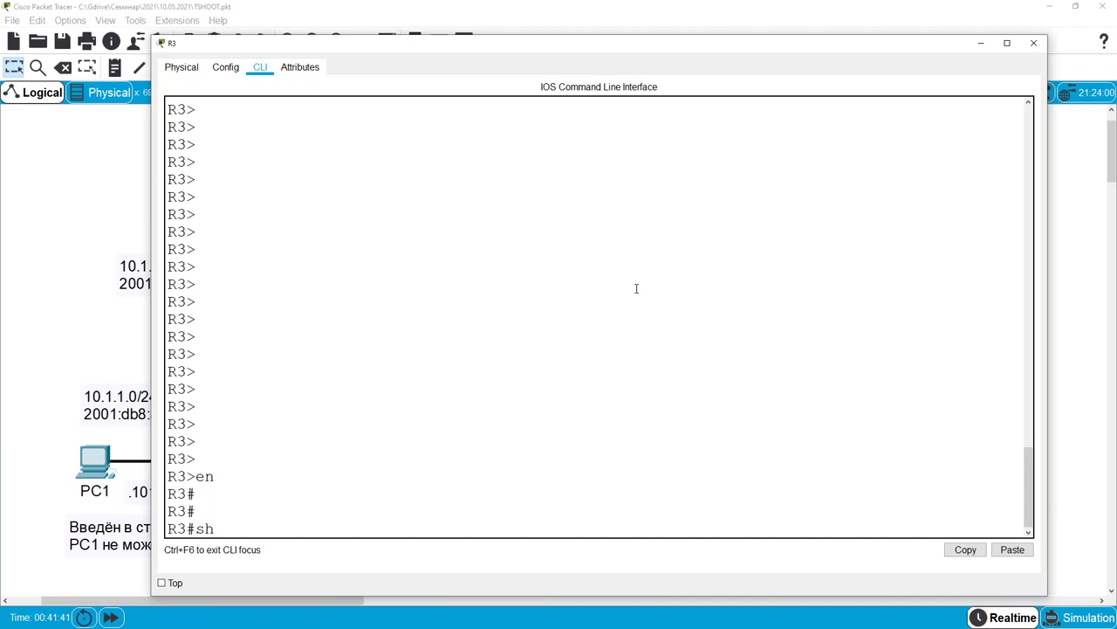
text(ow run | i ip nat inside)
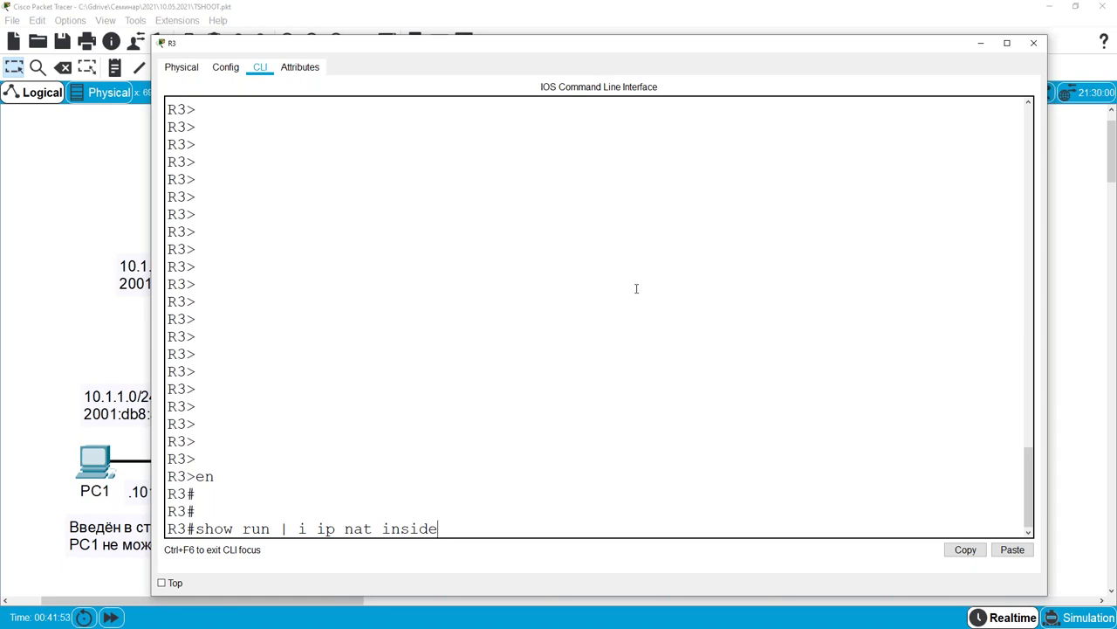
key(Return)
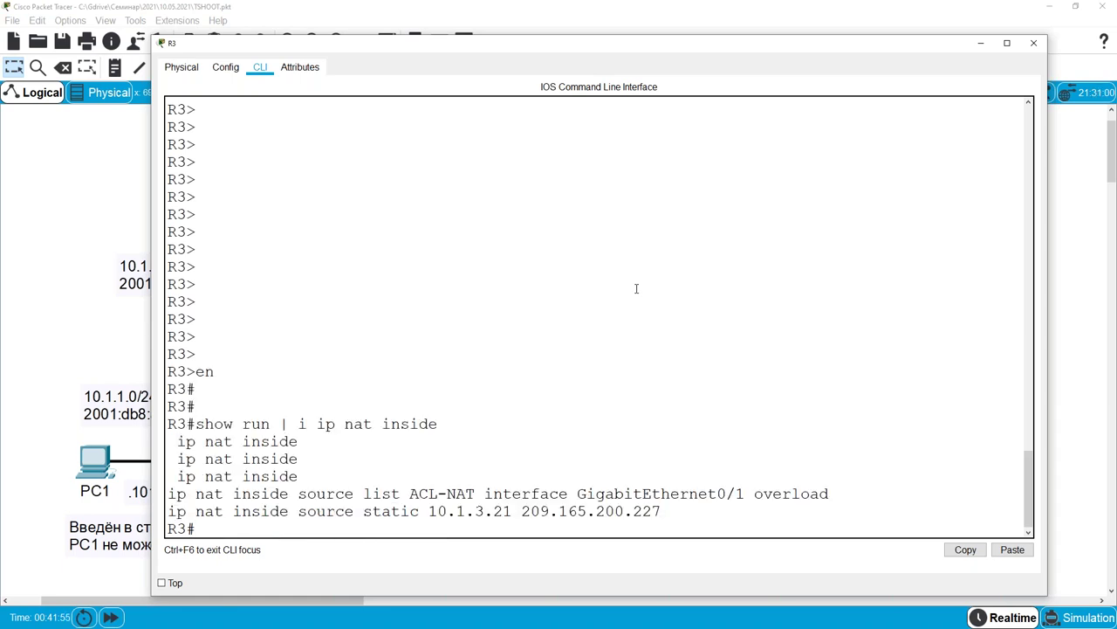
key(Return)
key(Return)
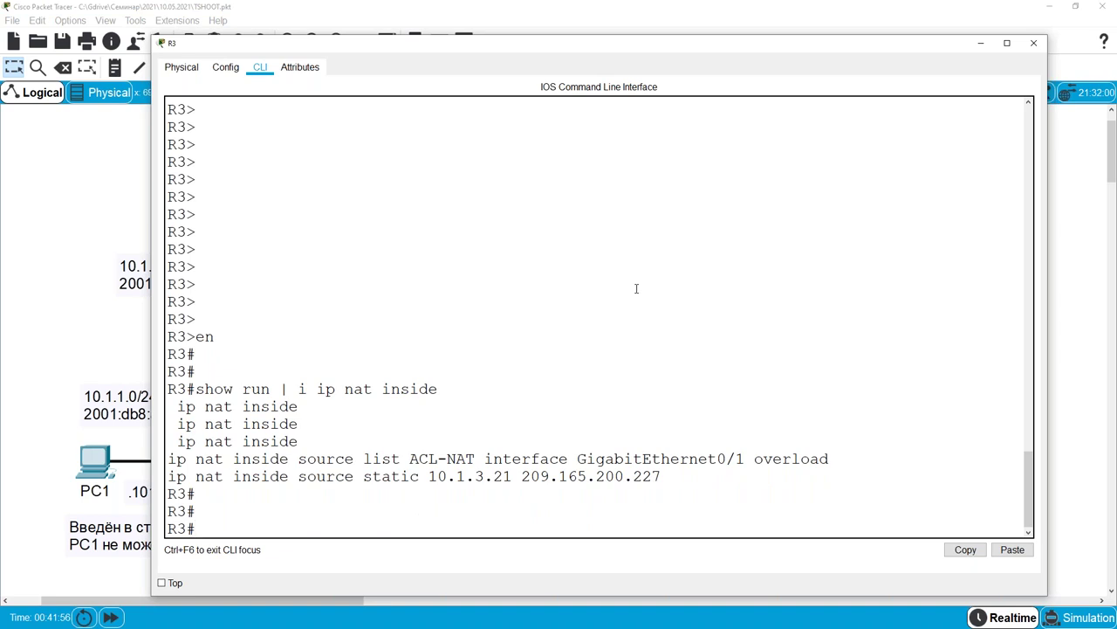
Check the options of show ip access-list on R3 and display all its IPv4 access lists.
key(ctrl+shift+d)
mouse_move(142, 465)
mouse_down()
mouse_move(800, 470)
mouse_move(834, 469)
mouse_move(836, 449)
mouse_move(743, 437)
mouse_move(148, 463)
mouse_up()
text(show ip access-list)
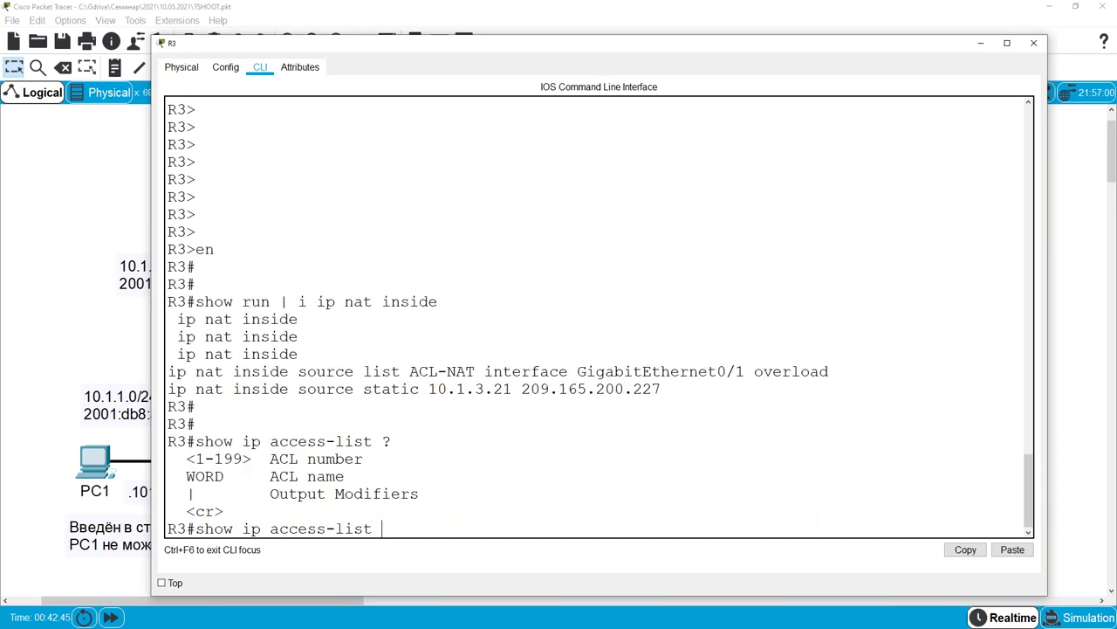
key(Return)
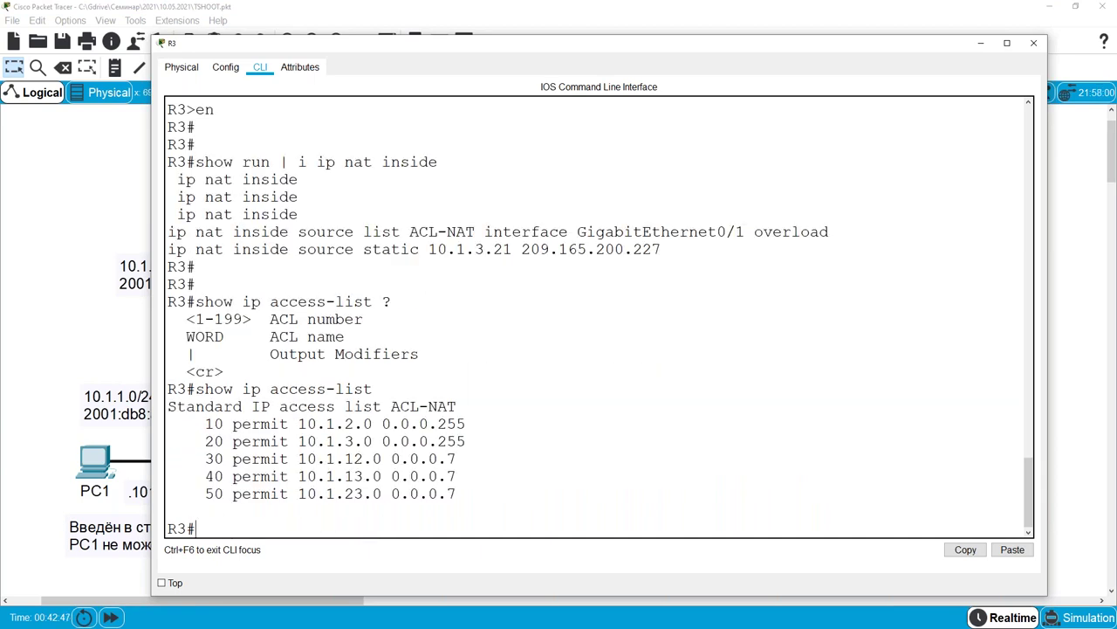
Mark the ACL-NAT reference and its permit entries, annotate the screen with 10.1.1.0/24, and clear the markings.
mouse_move(499, 485)
mouse_down()
mouse_move(499, 429)
mouse_move(447, 385)
mouse_move(201, 396)
mouse_move(166, 404)
mouse_move(155, 430)
mouse_move(167, 491)
mouse_move(285, 517)
mouse_move(454, 517)
mouse_move(499, 476)
mouse_move(500, 447)
mouse_up()
mouse_move(479, 231)
mouse_down()
mouse_move(451, 217)
mouse_move(405, 226)
mouse_move(402, 238)
mouse_move(467, 250)
mouse_move(482, 214)
mouse_up()
mouse_move(487, 280)
mouse_down()
mouse_move(566, 378)
mouse_move(522, 411)
mouse_move(532, 387)
mouse_move(529, 420)
mouse_up()
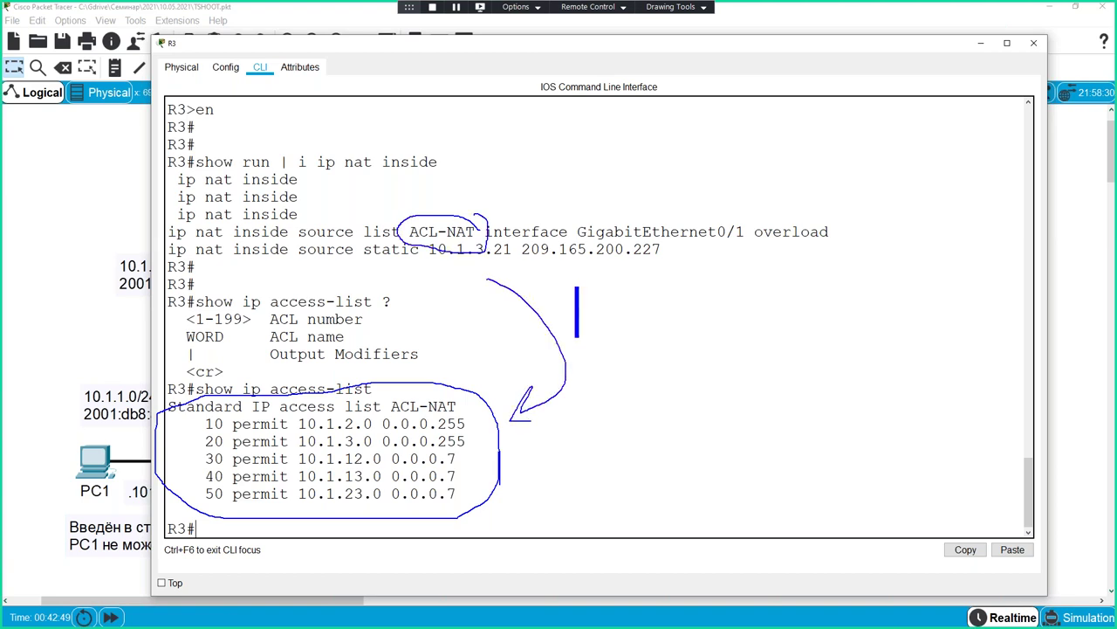
text(10.1.1.0)
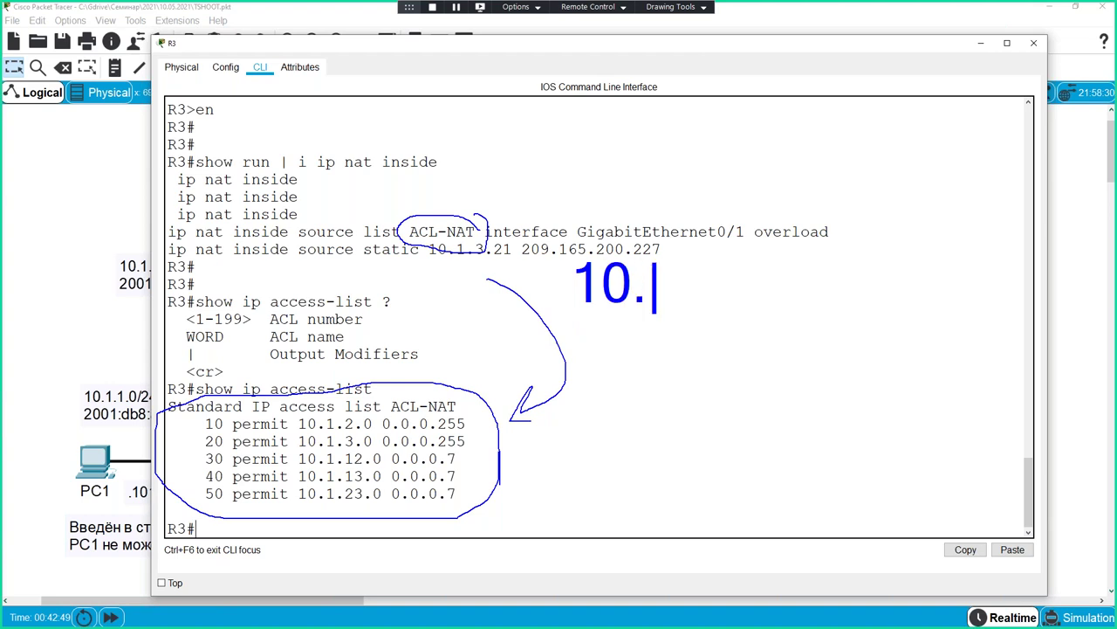
text(/24)
key(Escape)
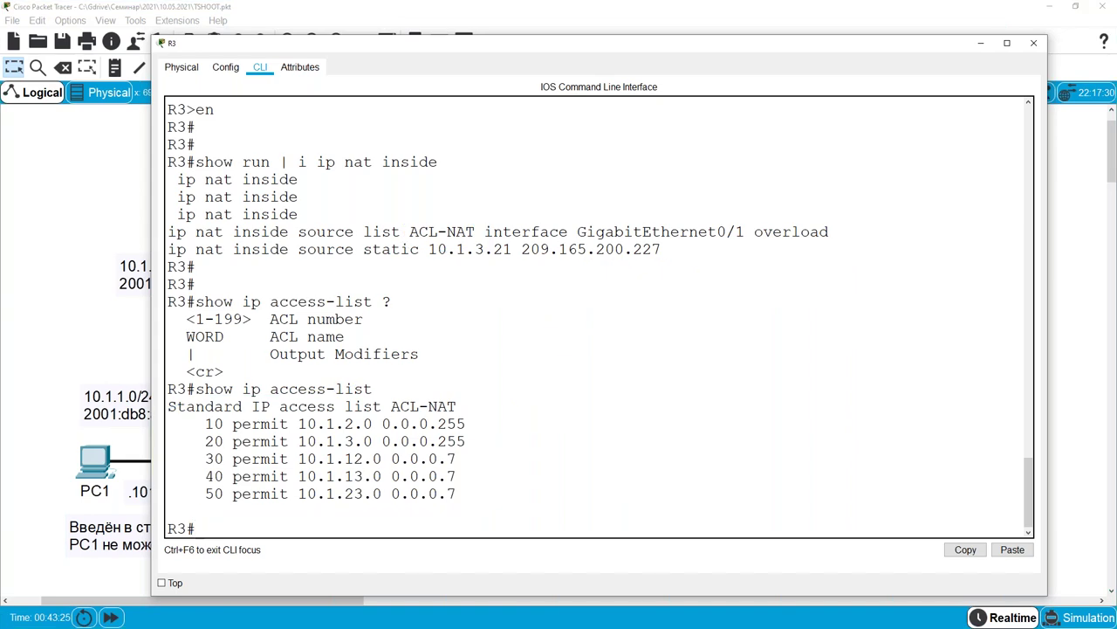
Enter R3's global configuration mode and open the standard access list ACL-NAT for editing.
text(conf t)
key(Return)
text(ip access-list ACL-NAT)
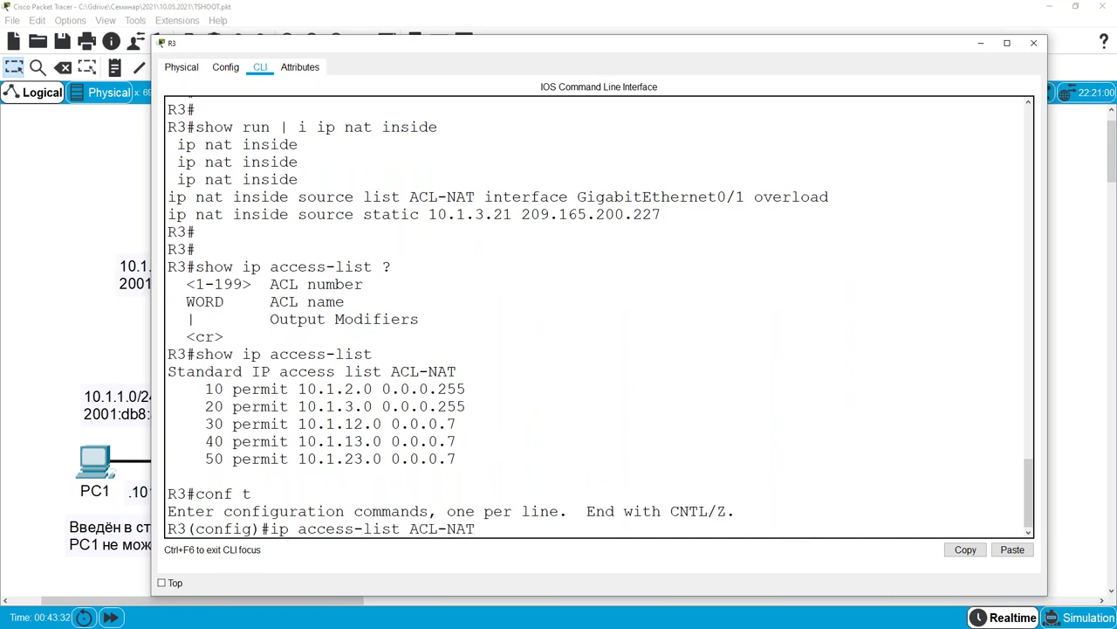
text( sta ?)
key(BackSpace)
key(BackSpace)
key(BackSpace)
key(BackSpace)
key(BackSpace)
key(BackSpace)
key(BackSpace)
key(BackSpace)
key(BackSpace)
key(BackSpace)
key(BackSpace)
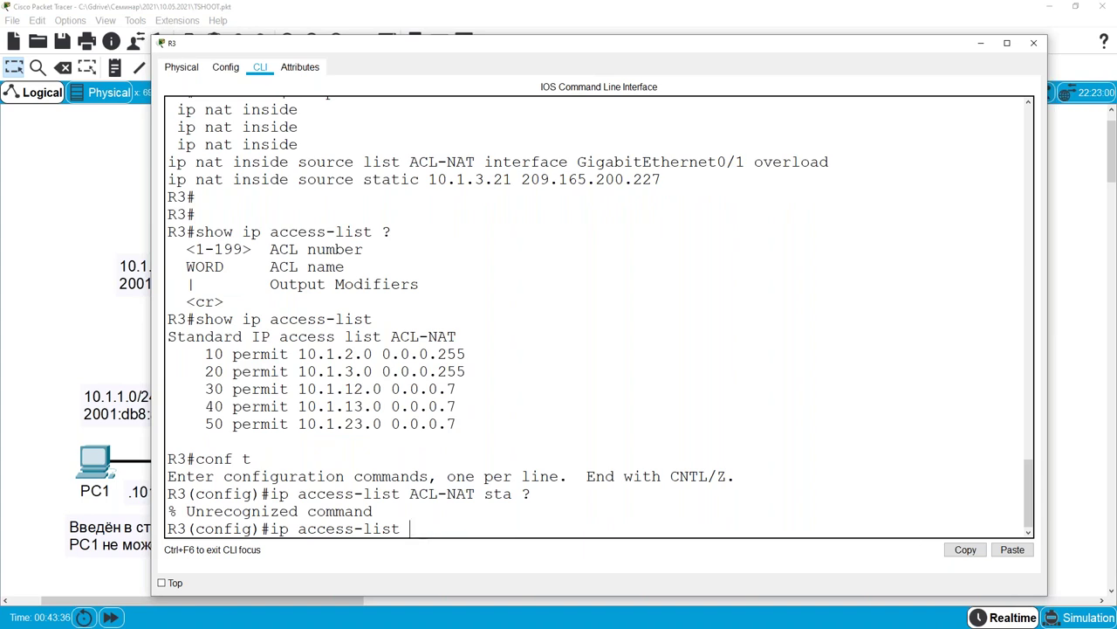
text(?sta ACL-NA)
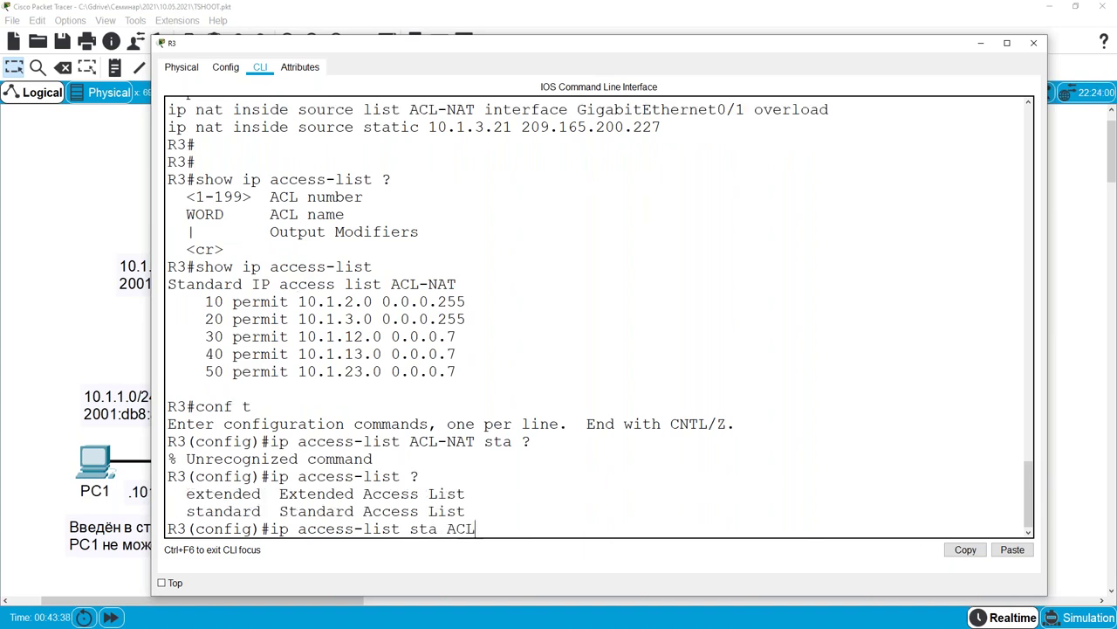
text(T ?)
key(Return)
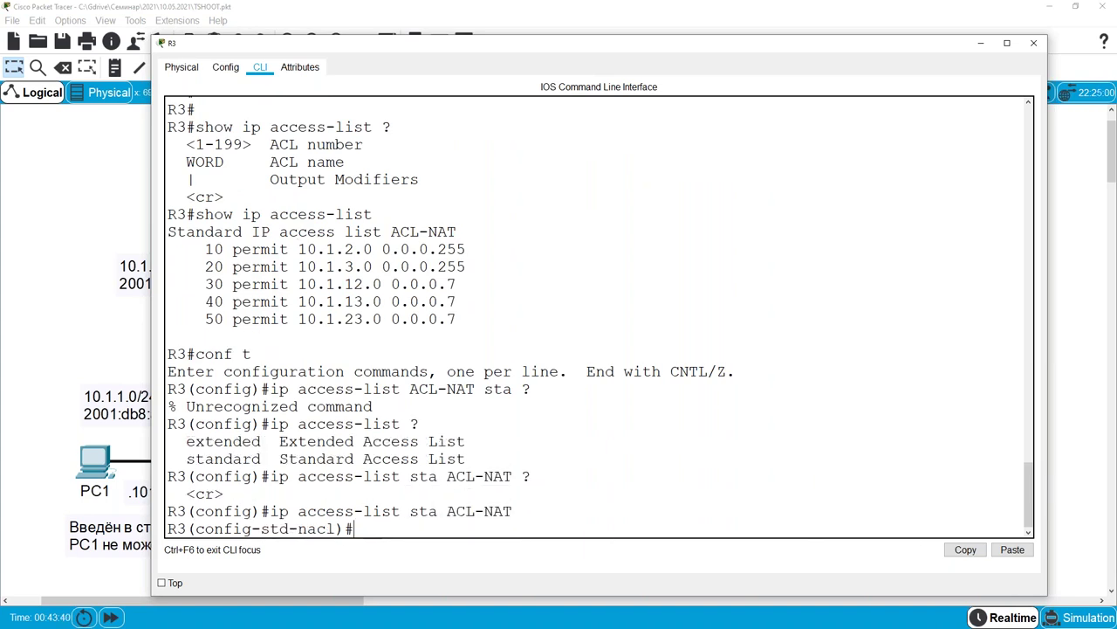
Add entry 5 to ACL-NAT permitting 10.1.1.0 with wildcard mask 0.0.0.255.
text(5 ?)
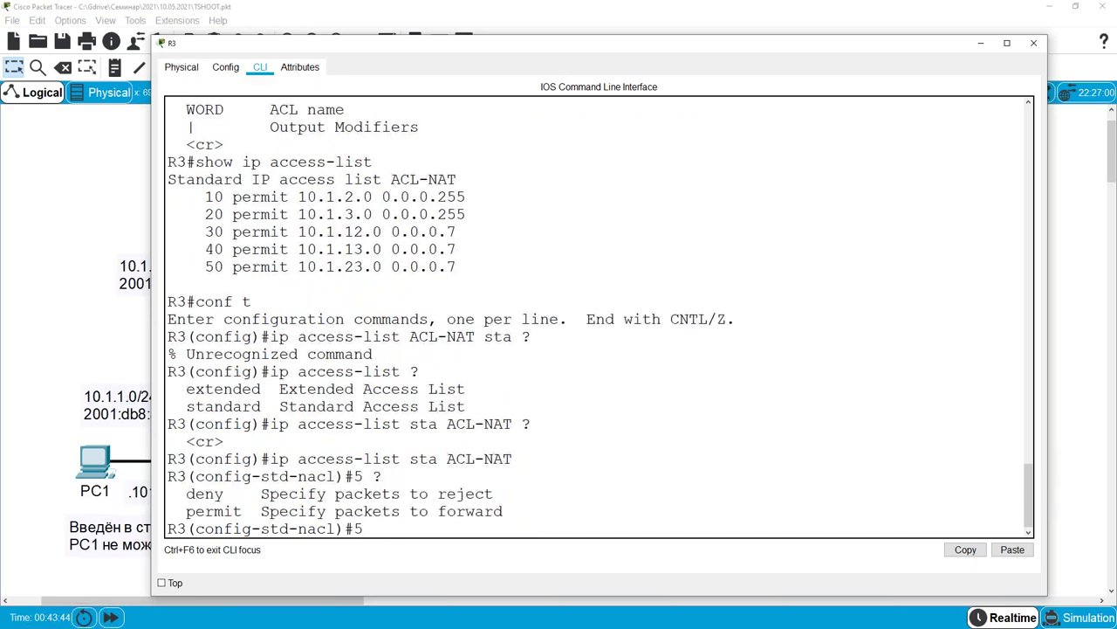
text(permit 10.1.1.0 0.)
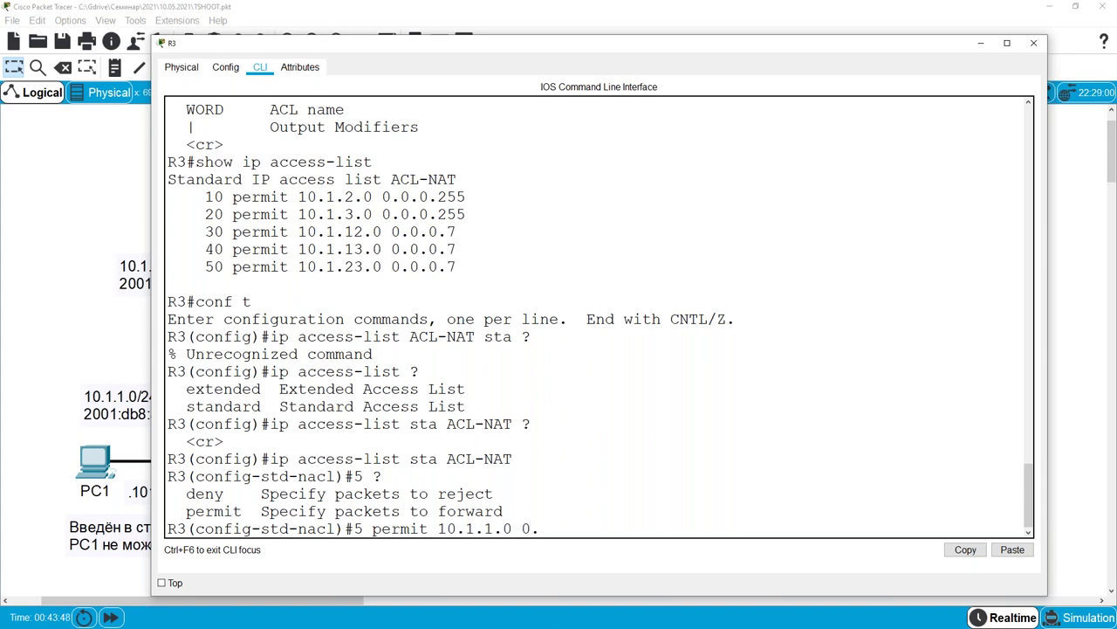
text(0.0.255)
key(Return)
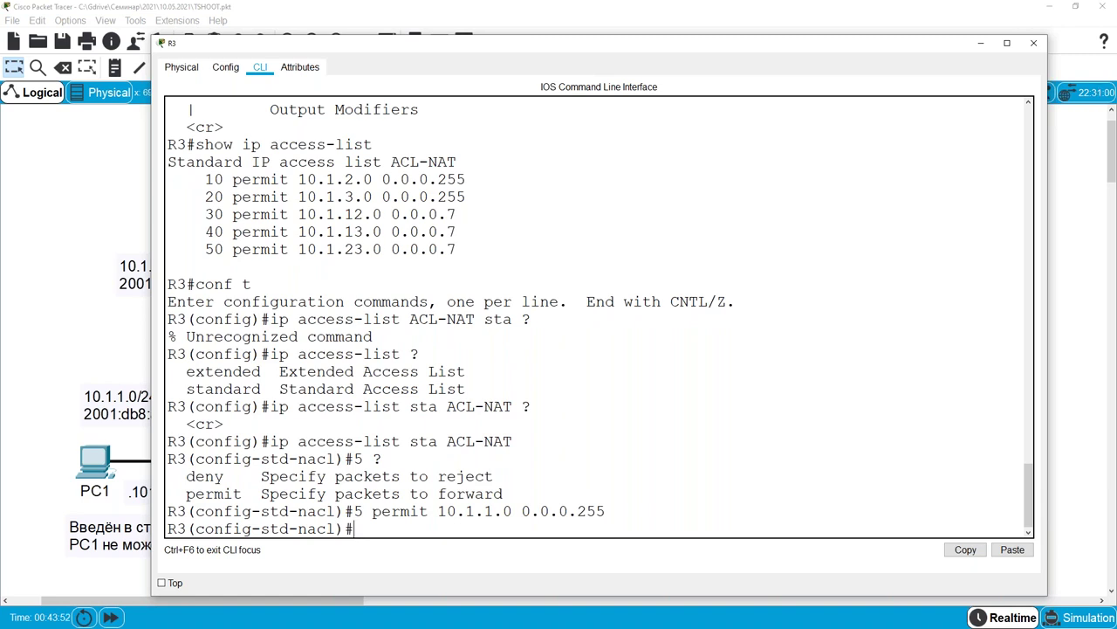
Switch to the Notepad notes and add an R3 heading below the R1 entries.
key(alt+Tab)
key(ctrl+End)
key(Return)
key(Return)
drag(611, 167, 755, 136)
text(R3)
key(Return)
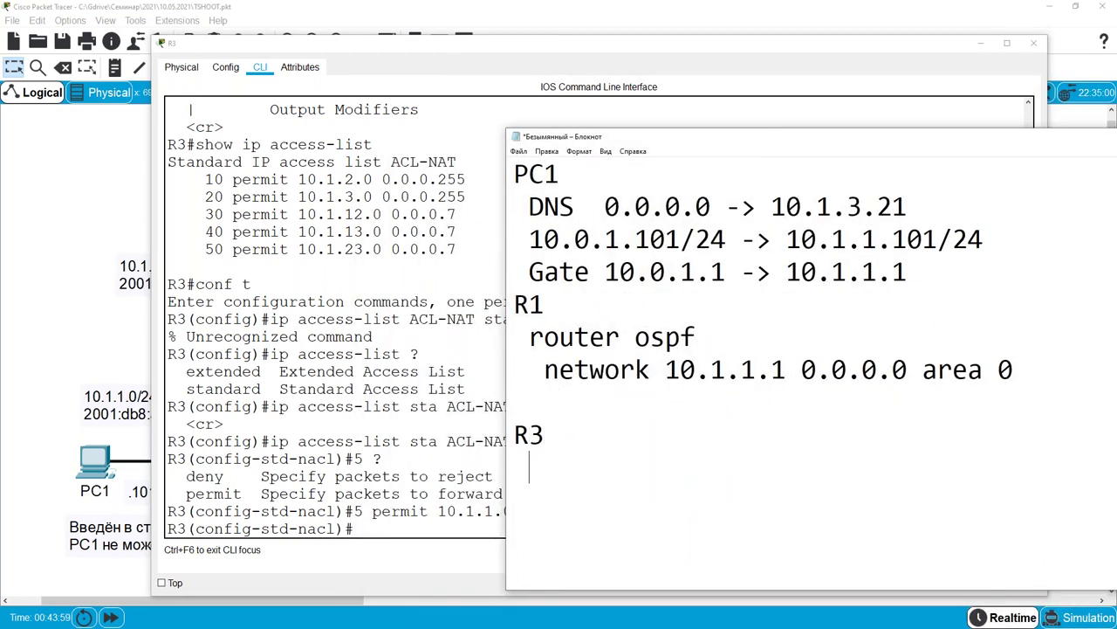
Record ip access-list sta ACL-NAT and 5 permit 10.1.1.0 0.0.0.255 under the R3 heading.
text(ip access-li)
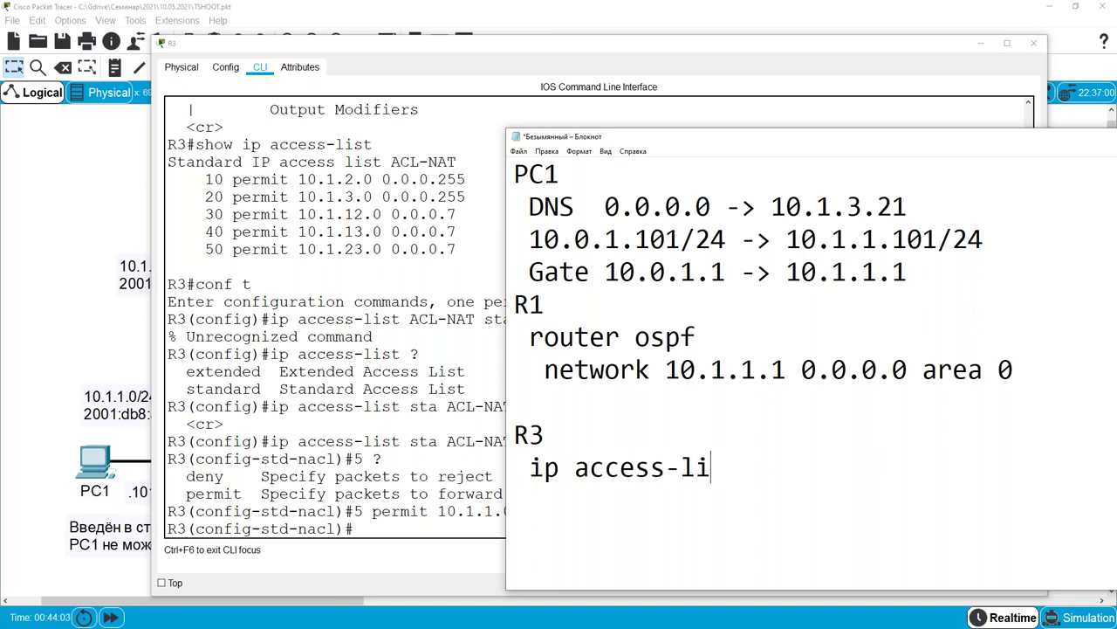
text(st sta ACL-NAT)
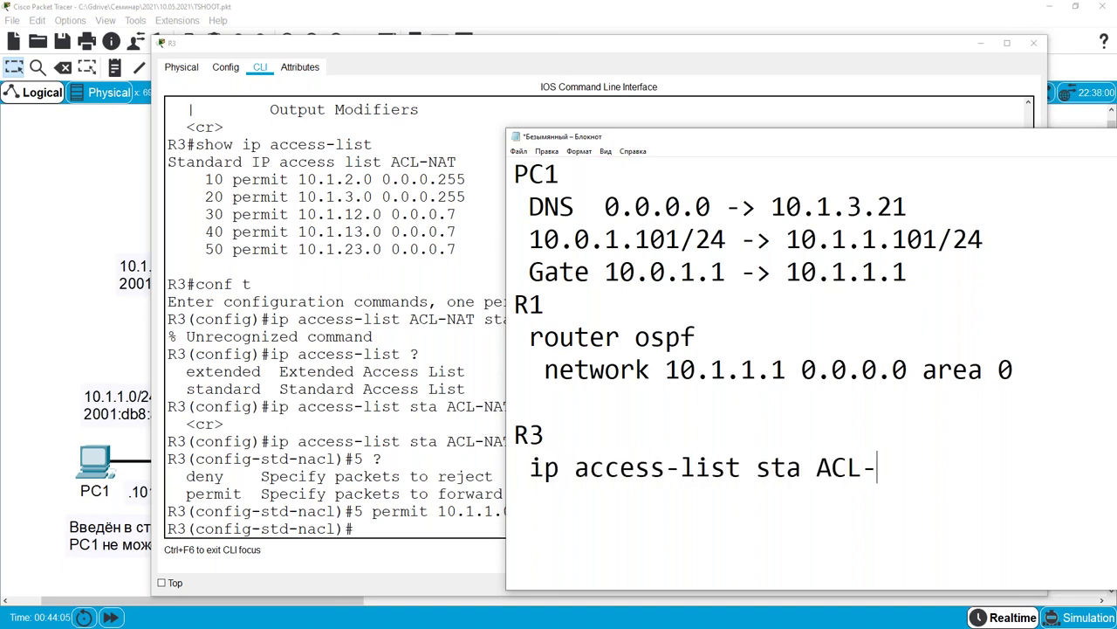
key(Return)
text(5 )
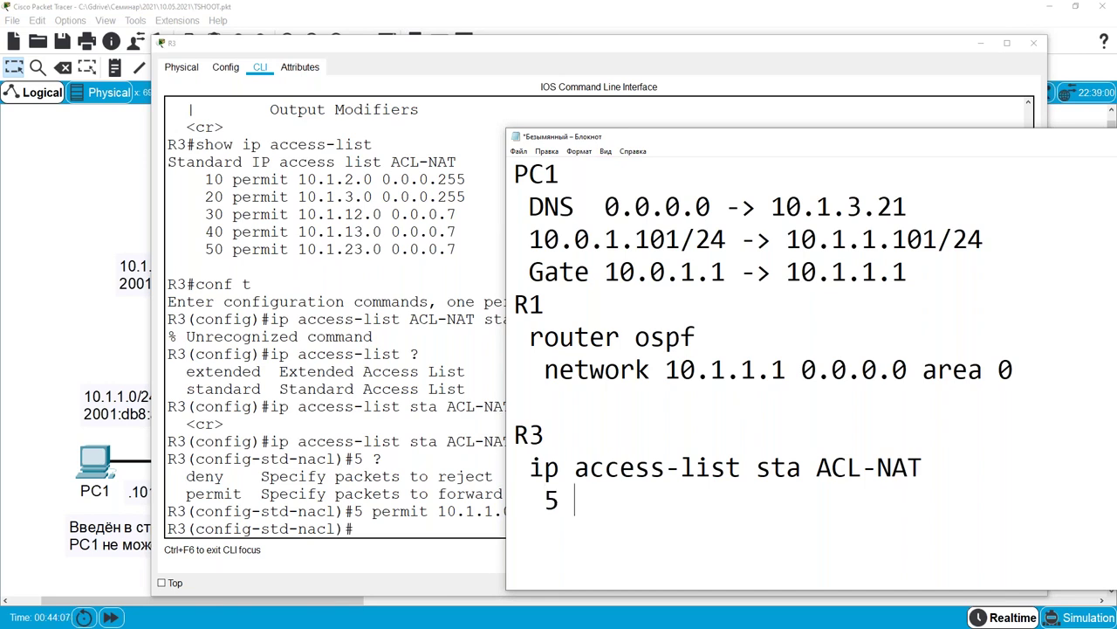
text(permit 10.1.1.)
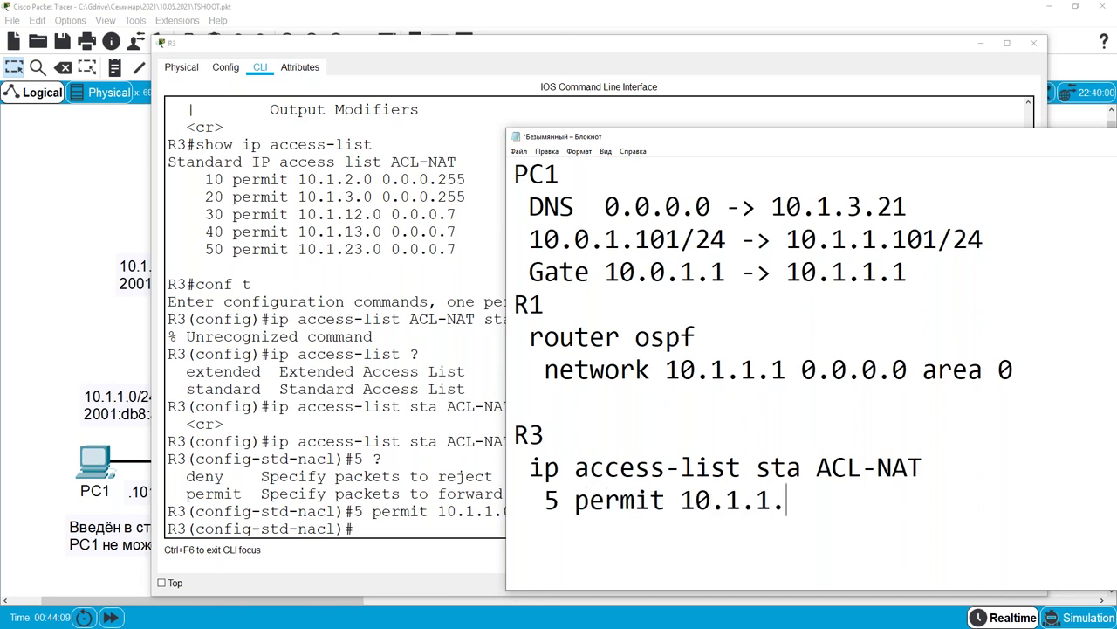
text(0 0.0.0.255)
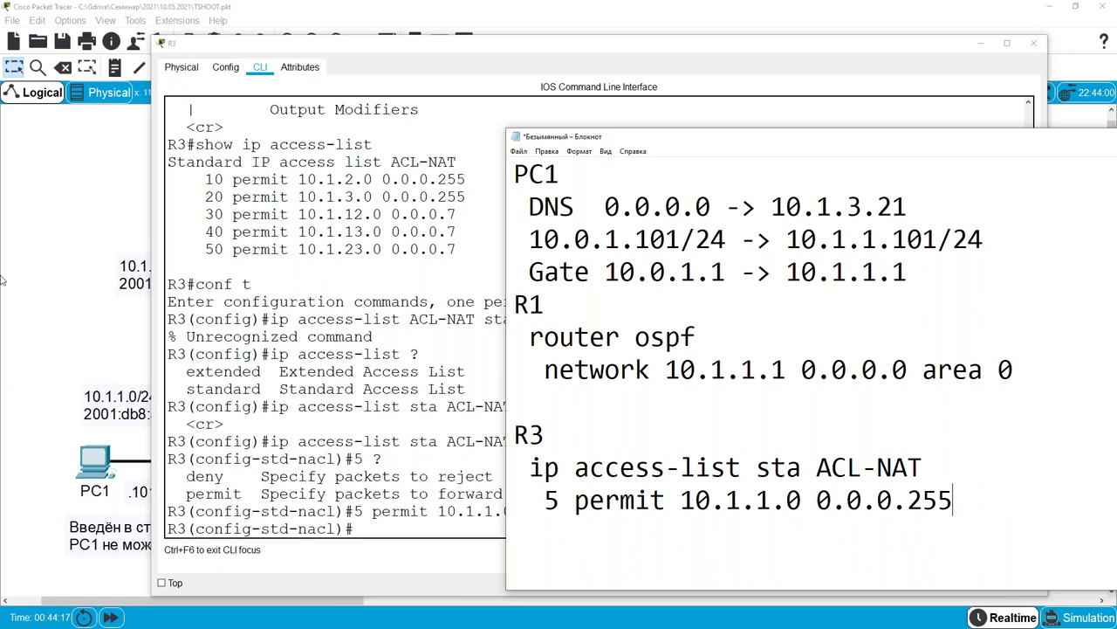
Return to R3's command line, leave configuration mode, and display the access lists again to check ACL-NAT.
click(419, 353)
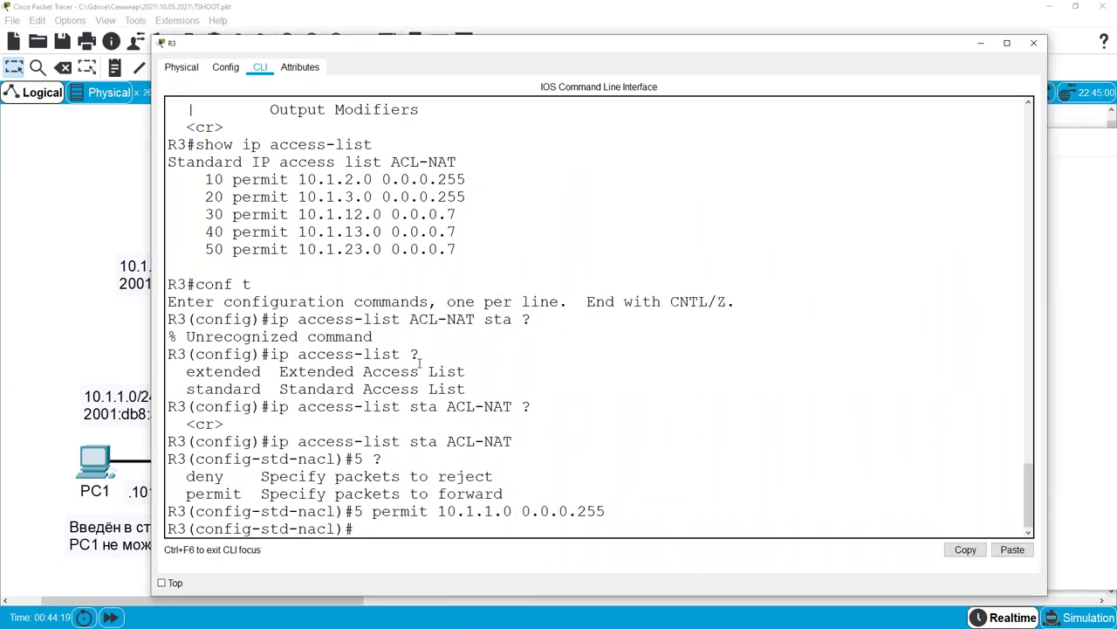
text(end)
key(Return)
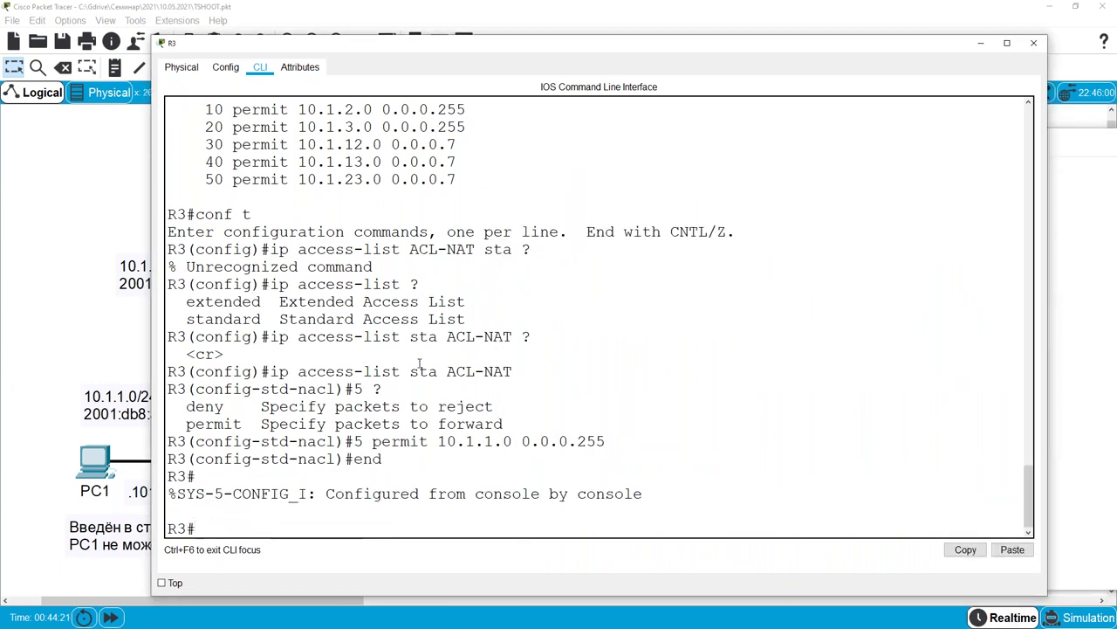
text(conf t)
key(Up)
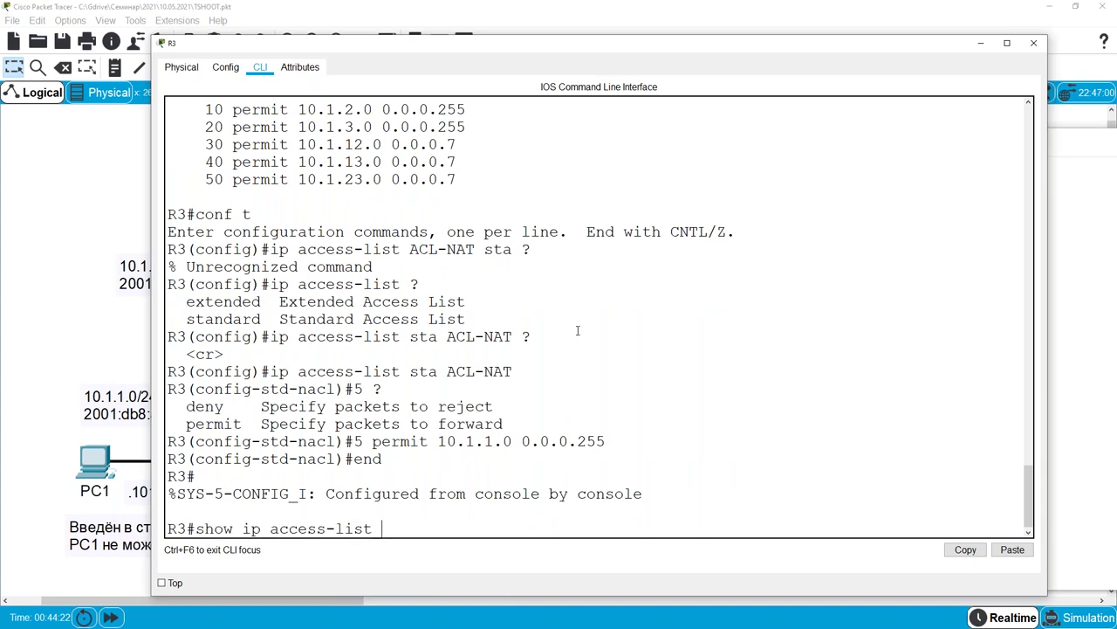
key(Return)
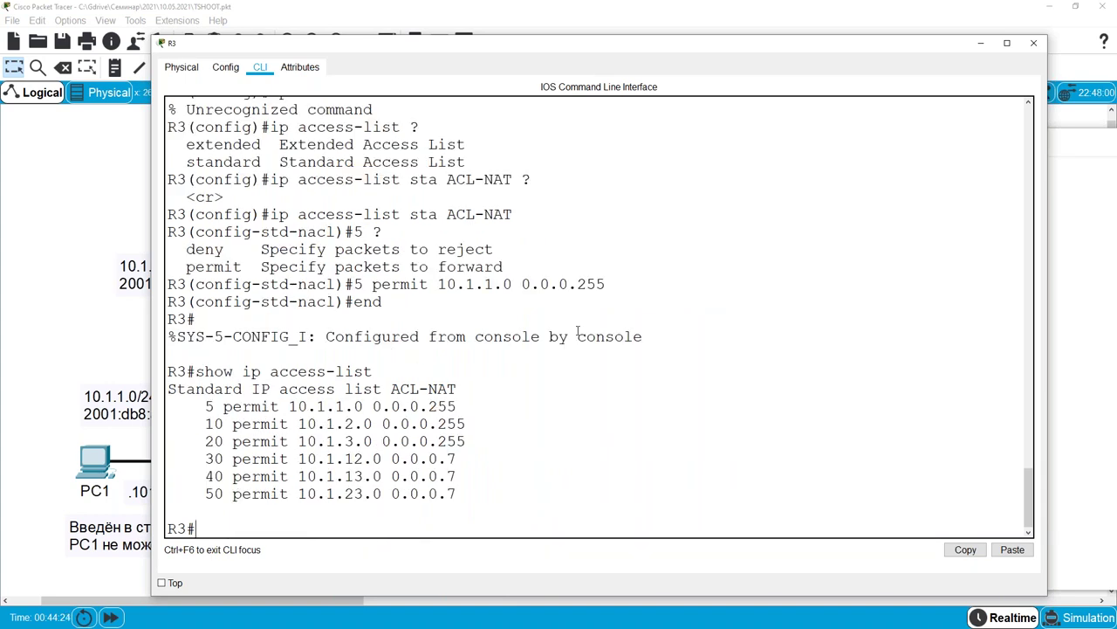
click(980, 42)
drag(938, 141, 632, 124)
click(830, 115)
click(94, 461)
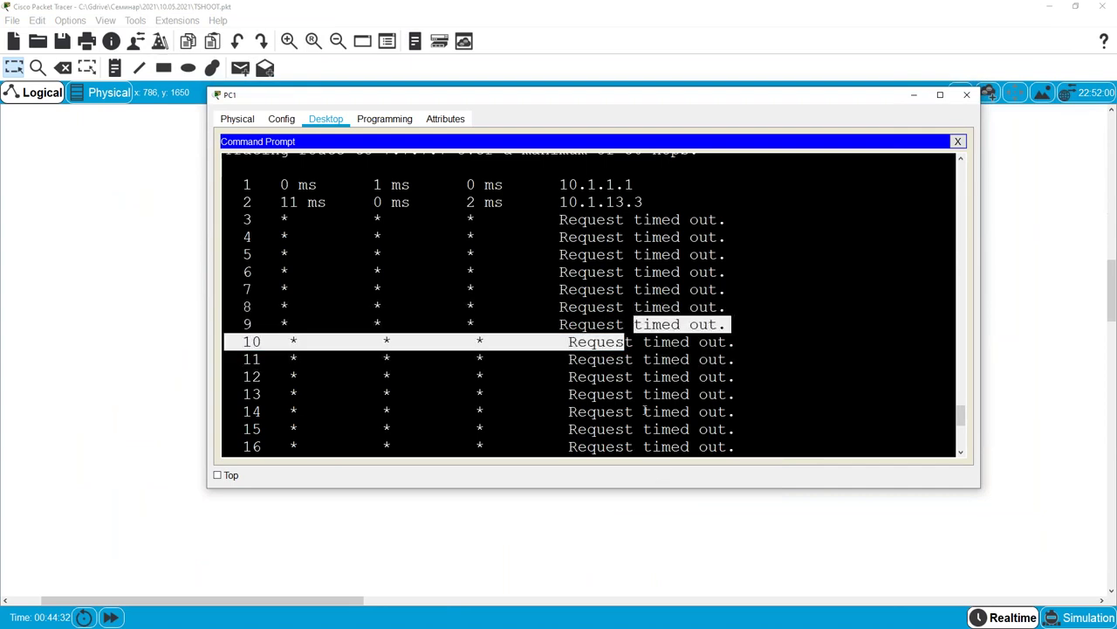
click(644, 410)
scroll(644, 409, down, 7)
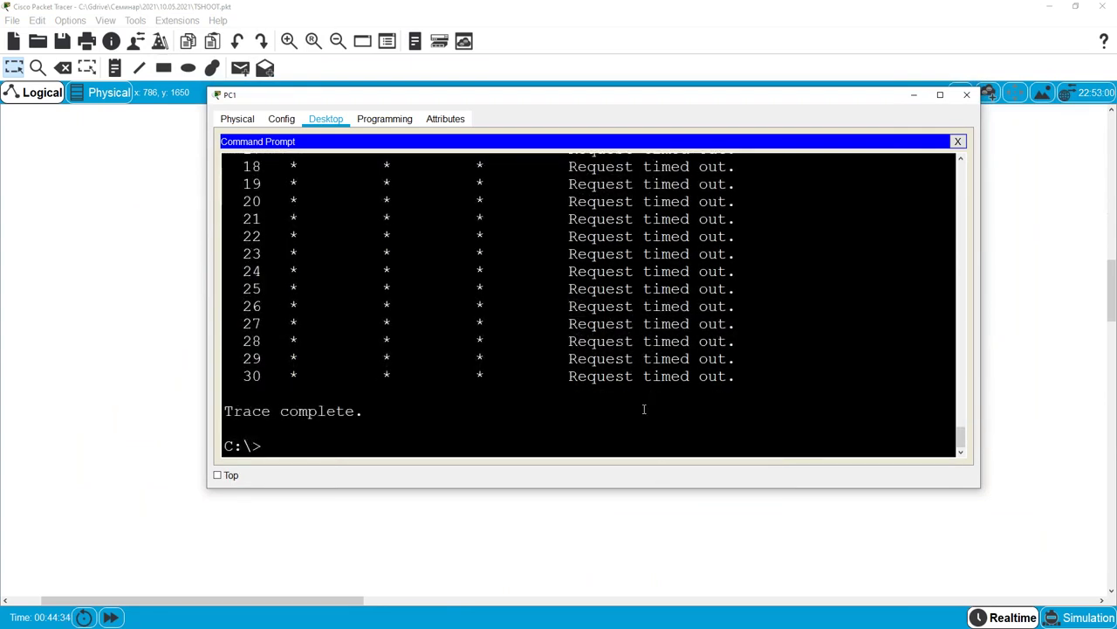
click(778, 220)
key(Up)
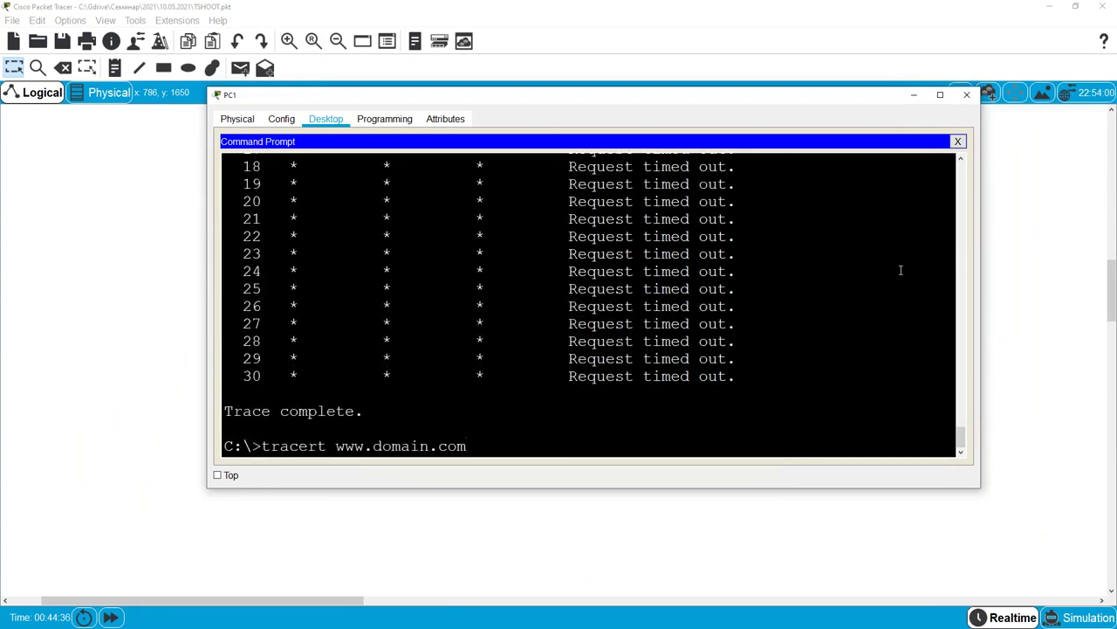
key(Return)
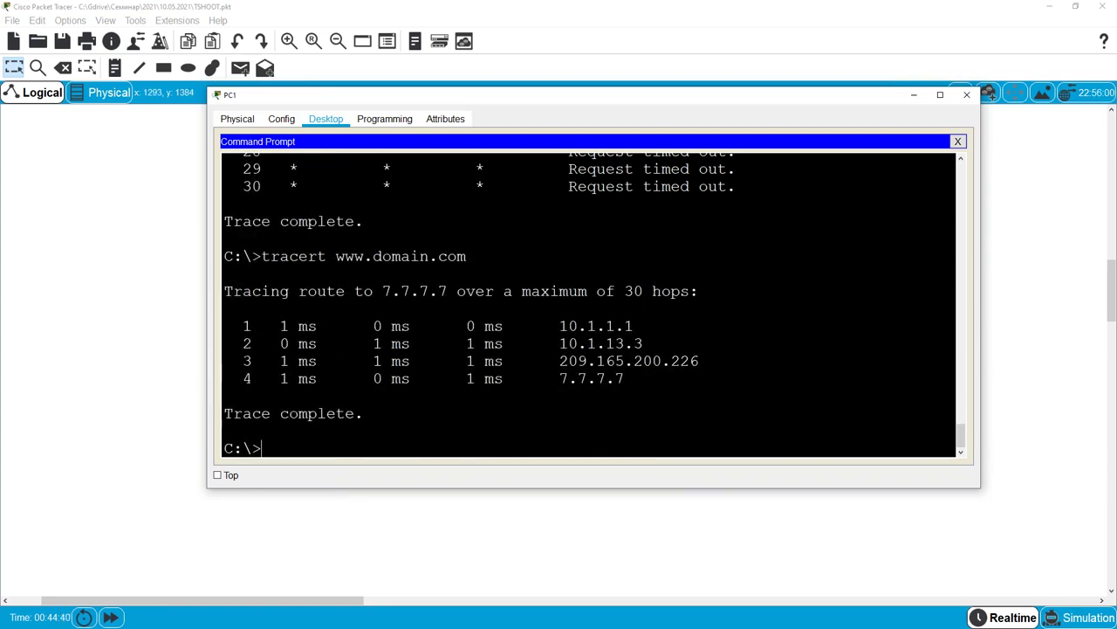
drag(1109, 293, 1109, 131)
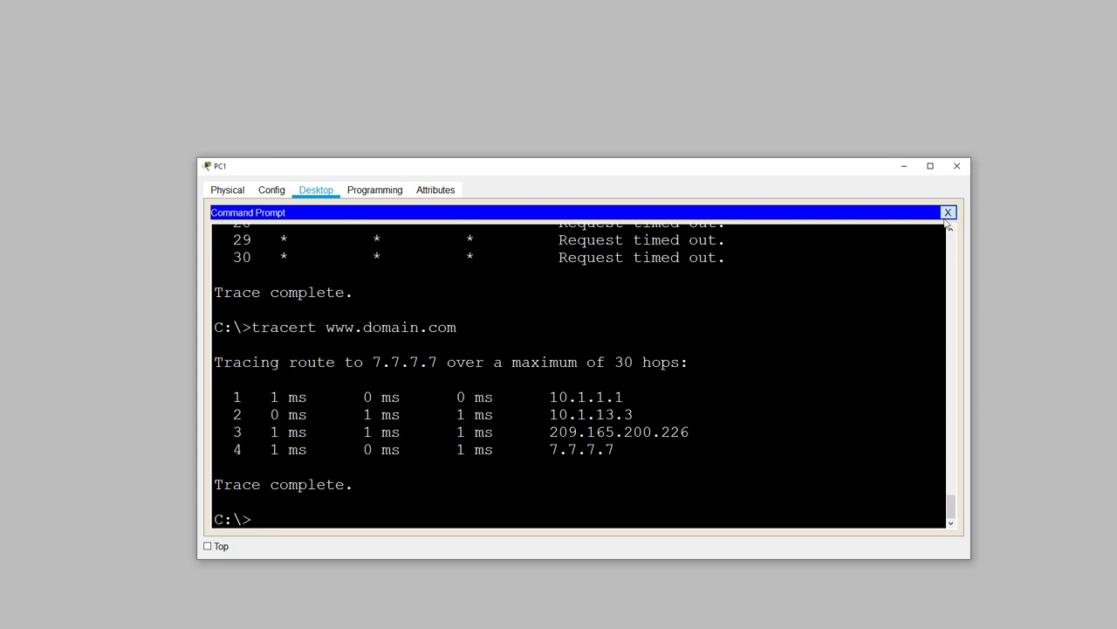
click(949, 214)
click(884, 236)
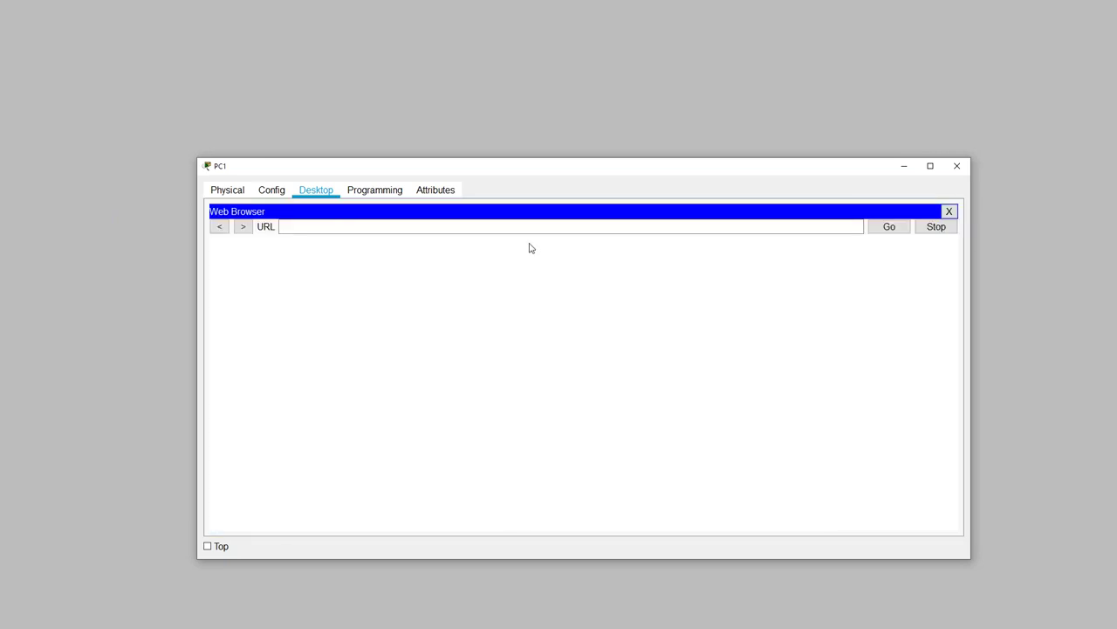
text(www.d)
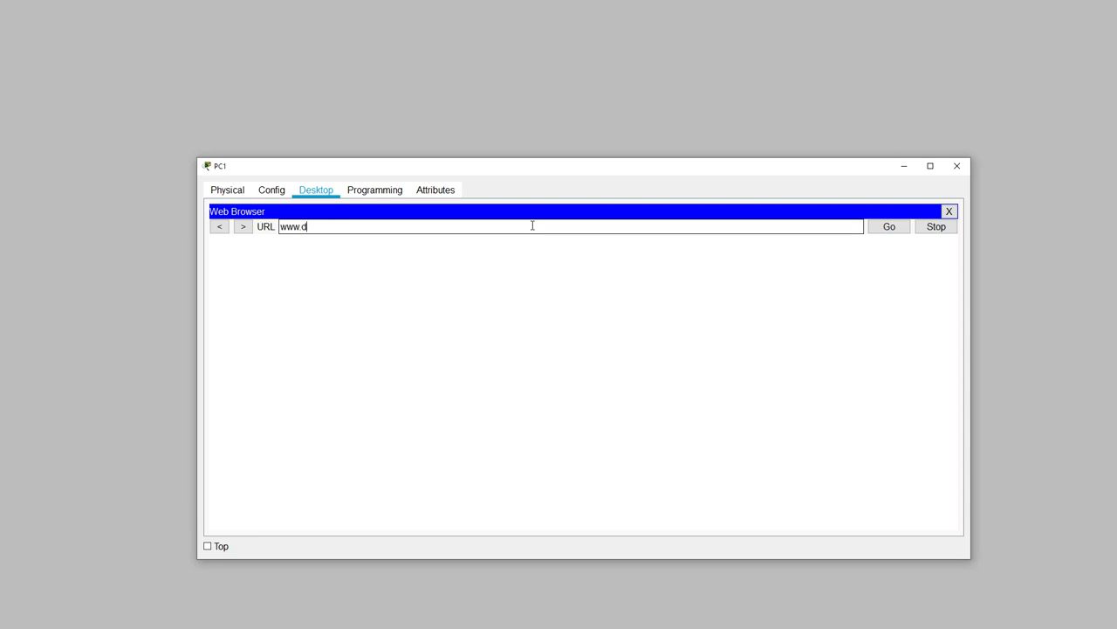
text(omain.com)
key(Return)
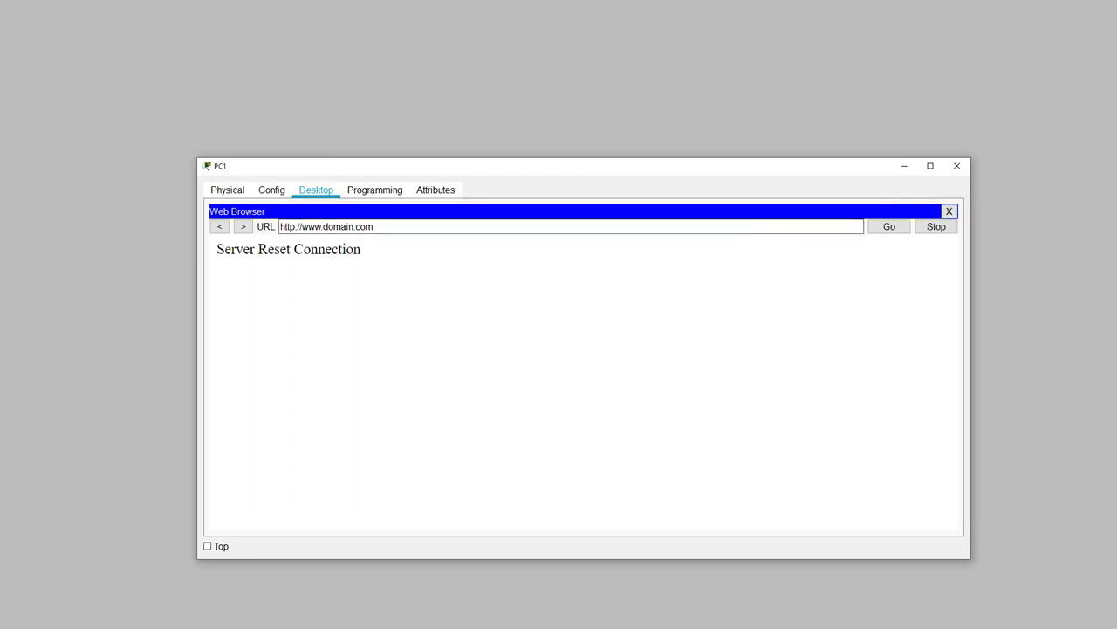
click(950, 212)
click(712, 237)
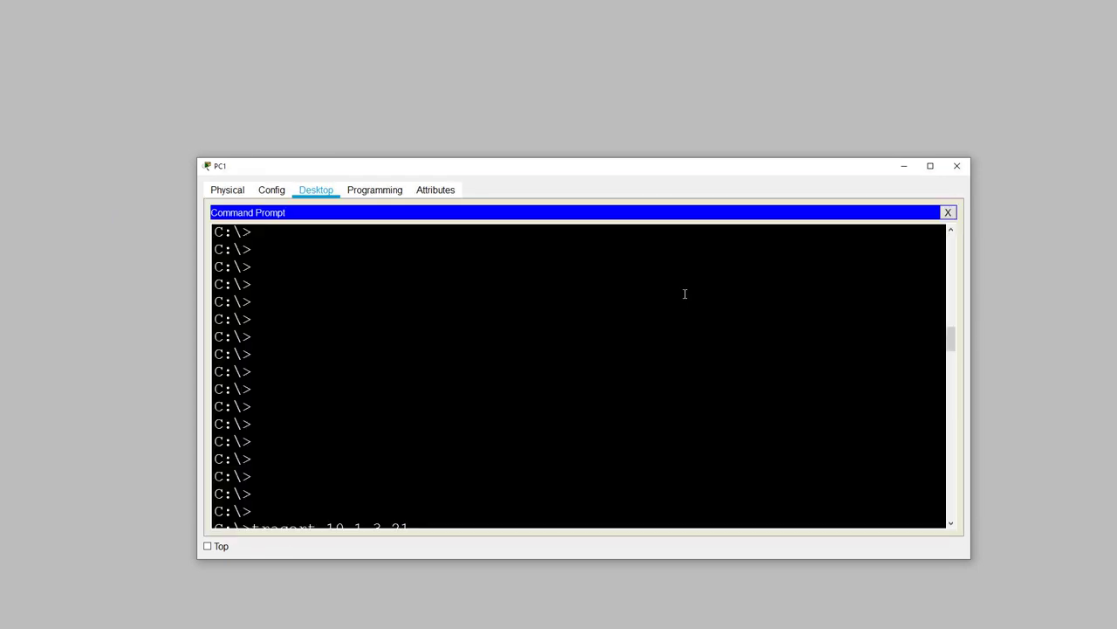
scroll(535, 442, down, 12)
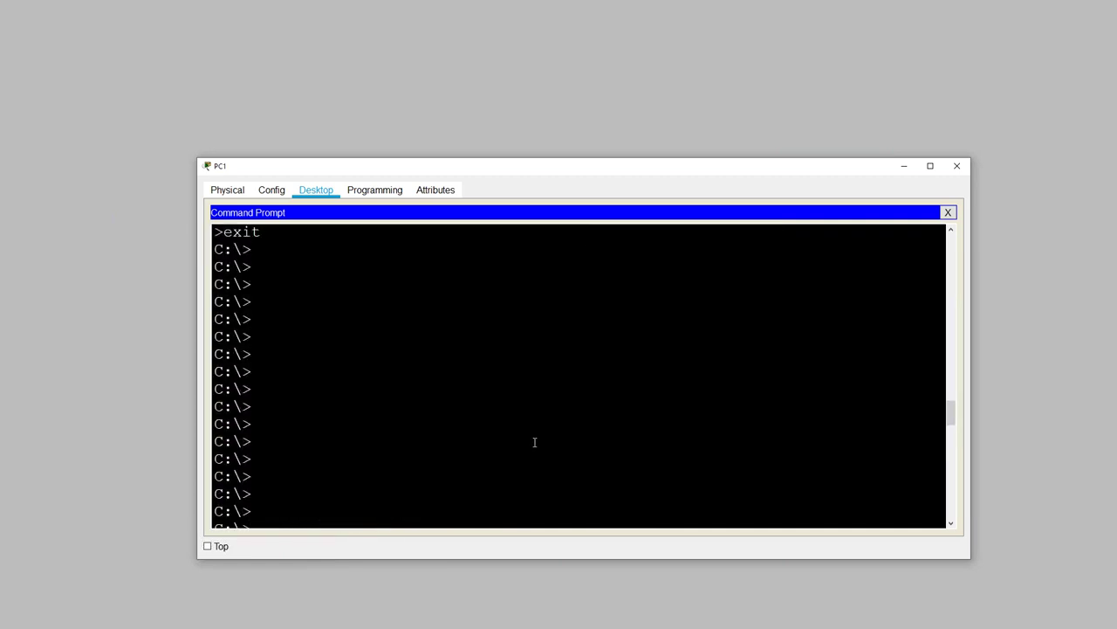
scroll(535, 441, down, 5)
text(ping)
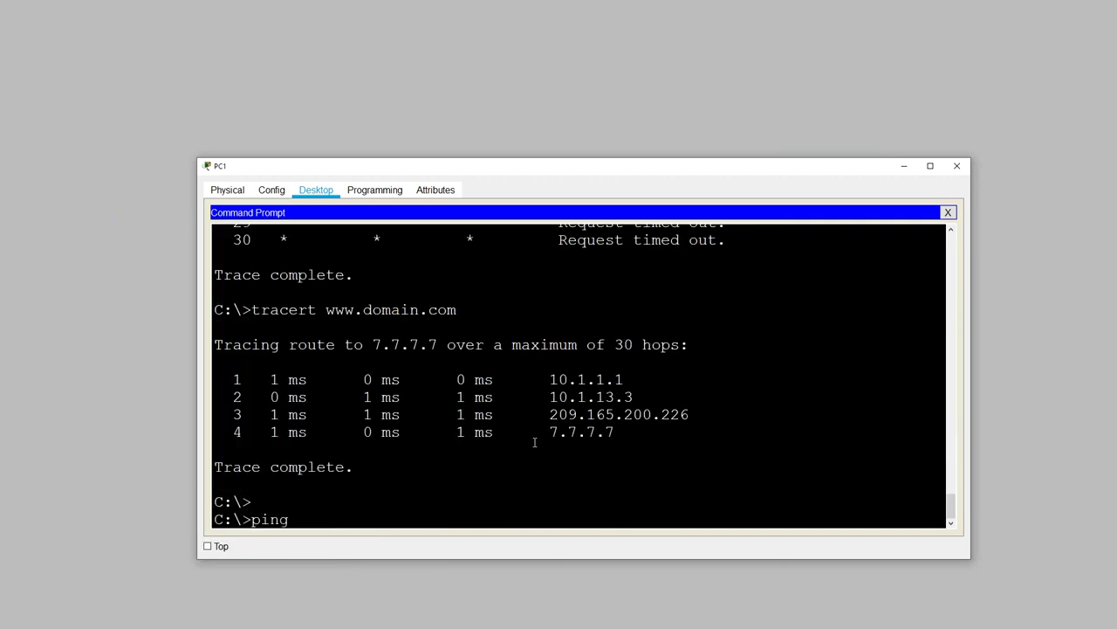
text( www.domain.com)
key(Return)
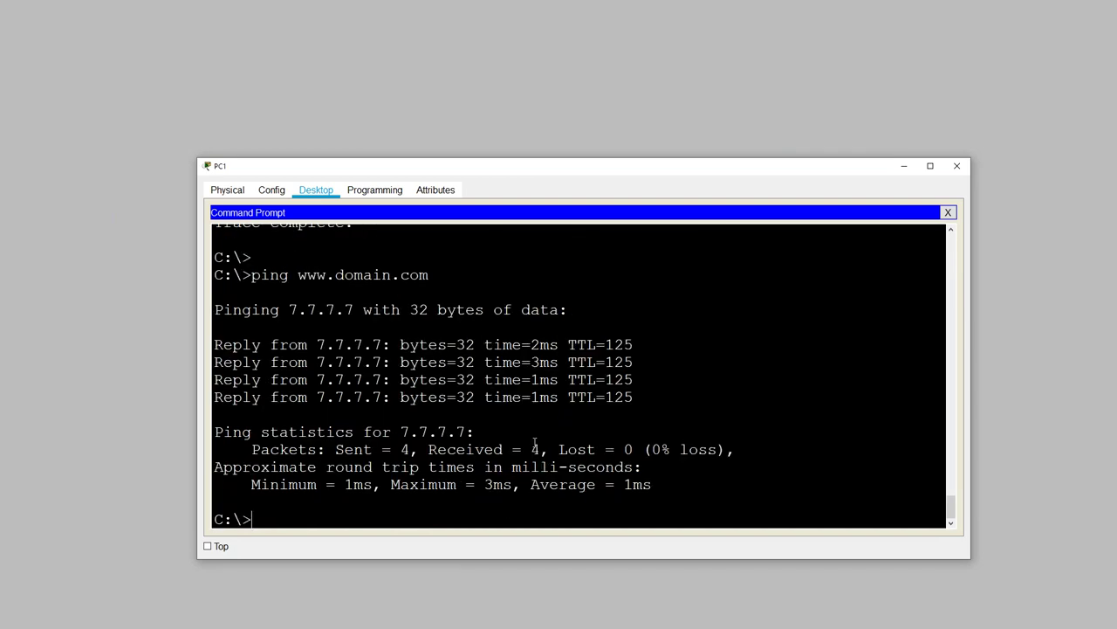
click(948, 212)
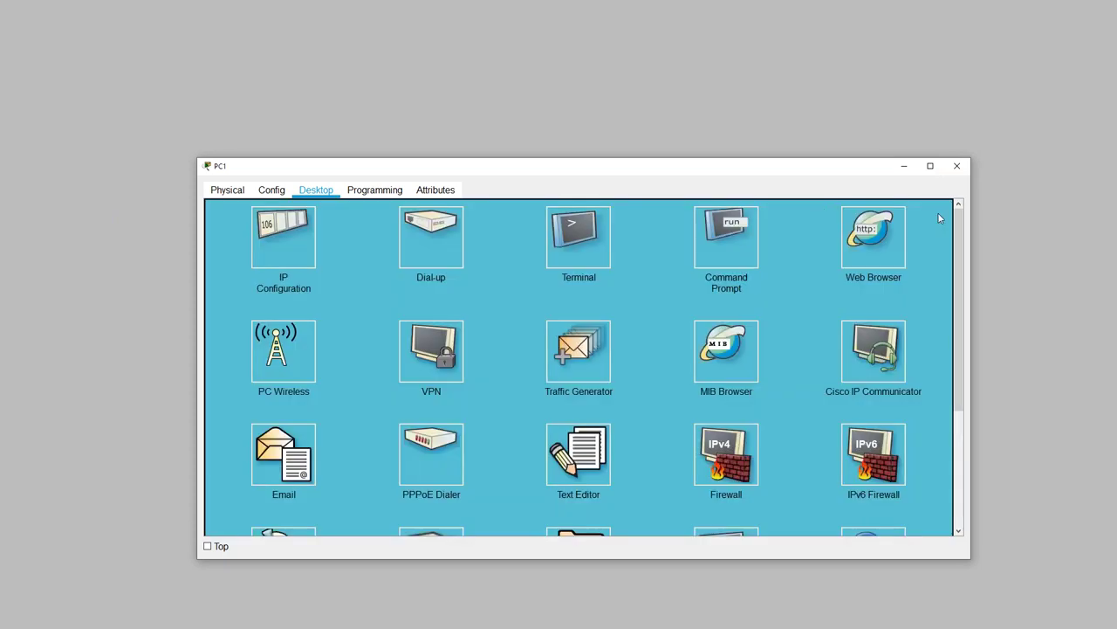
click(901, 229)
click(430, 225)
text(www.domain.com)
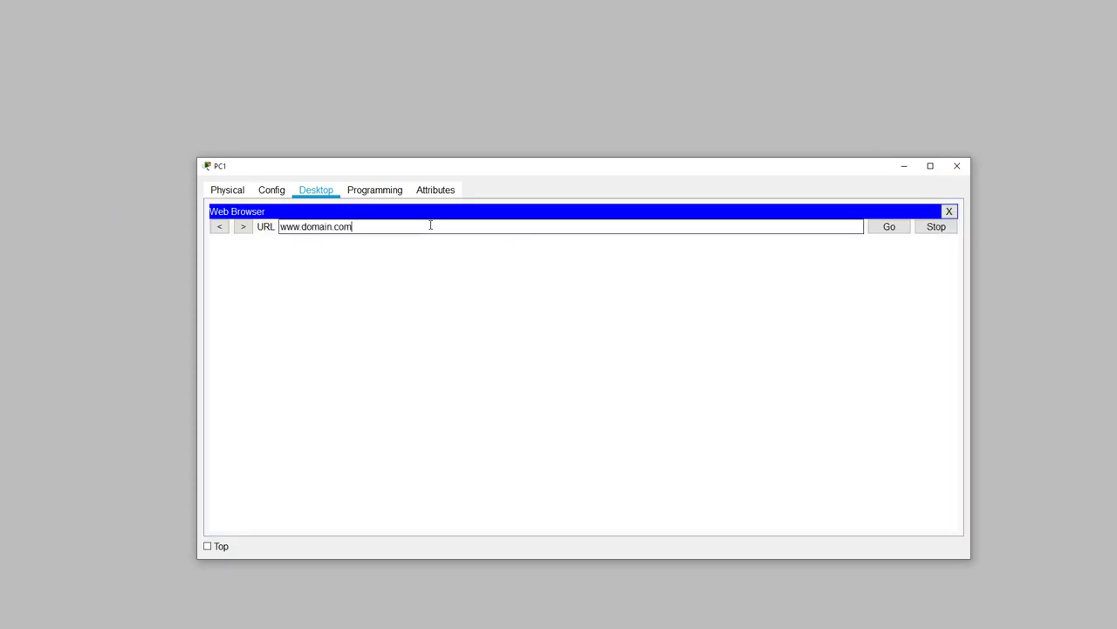
key(Return)
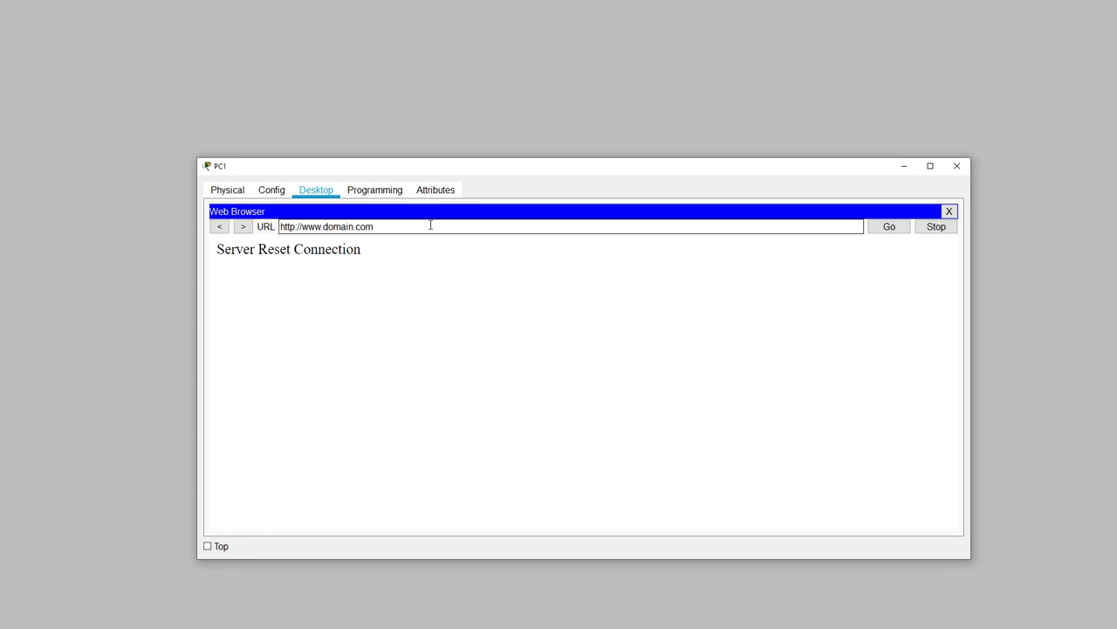
click(430, 224)
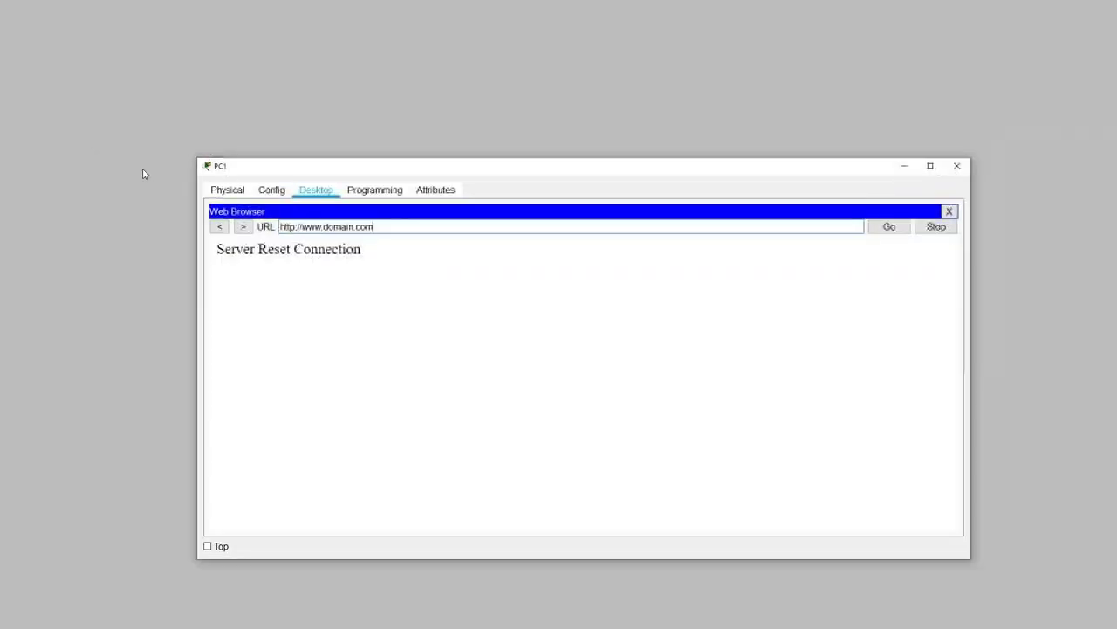
click(293, 293)
drag(291, 226, 298, 226)
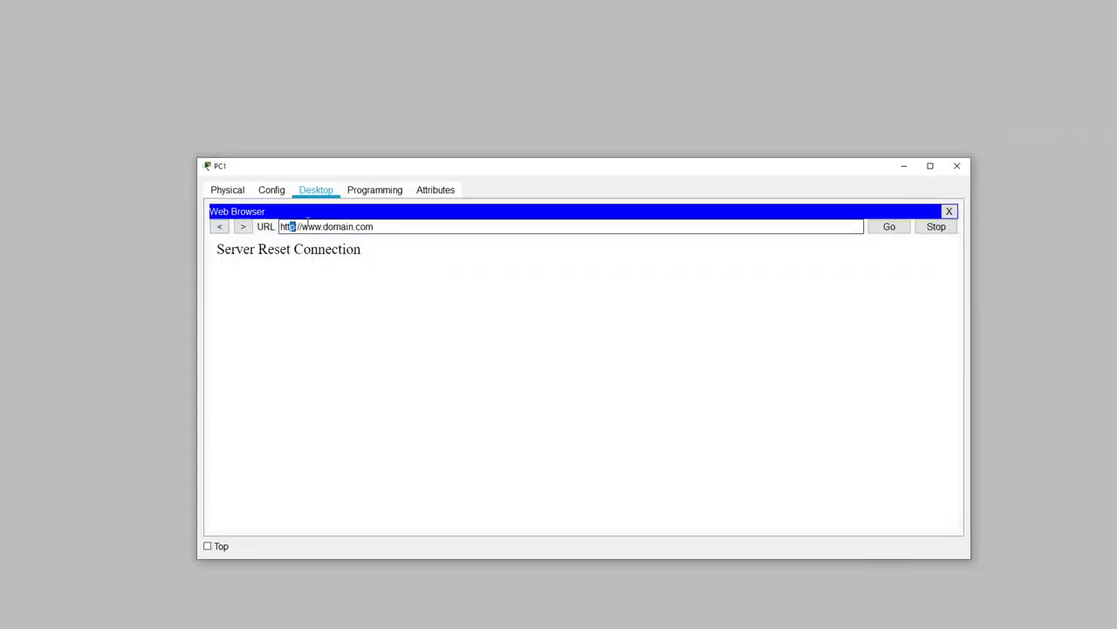
text(ps)
key(Return)
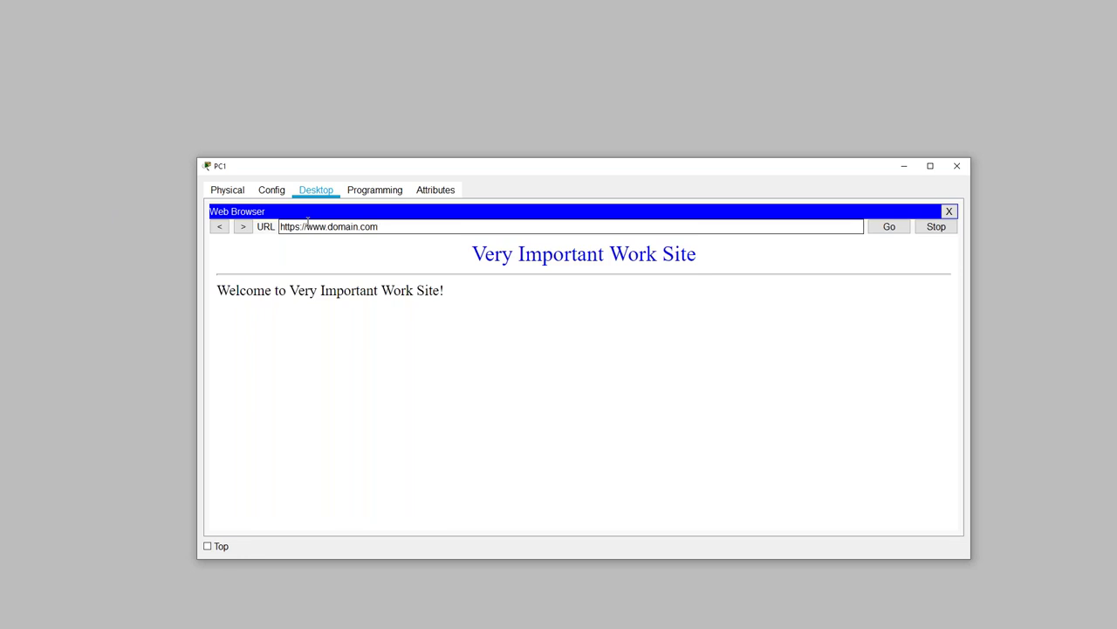
Minimize PC1's window and draw a freehand circle around PC1 on the topology.
click(902, 167)
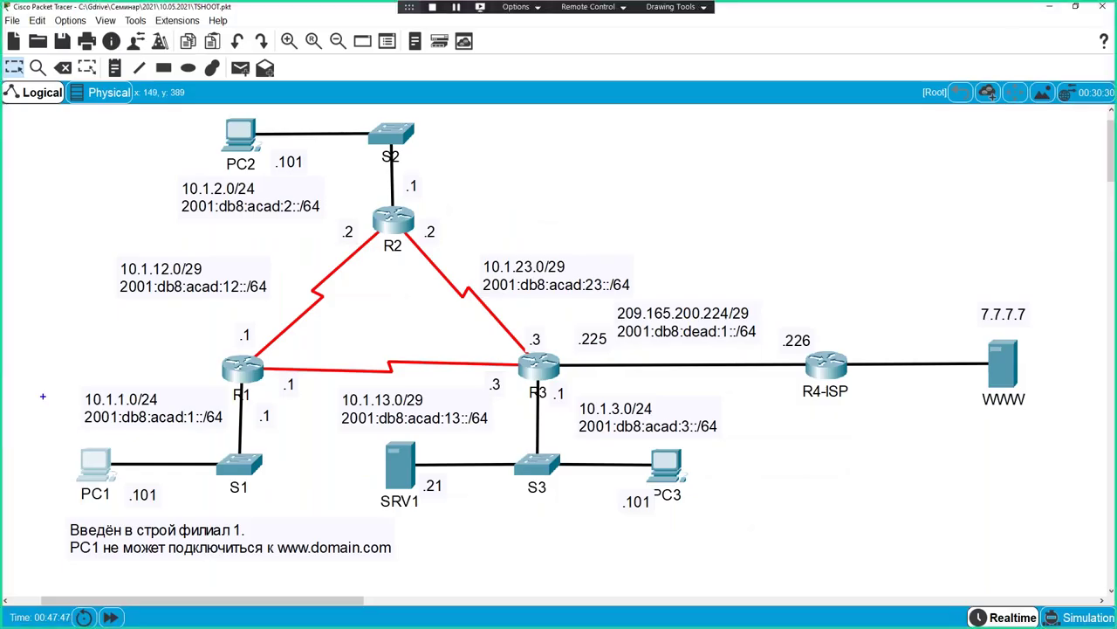
mouse_move(155, 472)
mouse_down()
mouse_move(147, 441)
mouse_move(44, 484)
mouse_move(162, 472)
mouse_move(119, 434)
mouse_up()
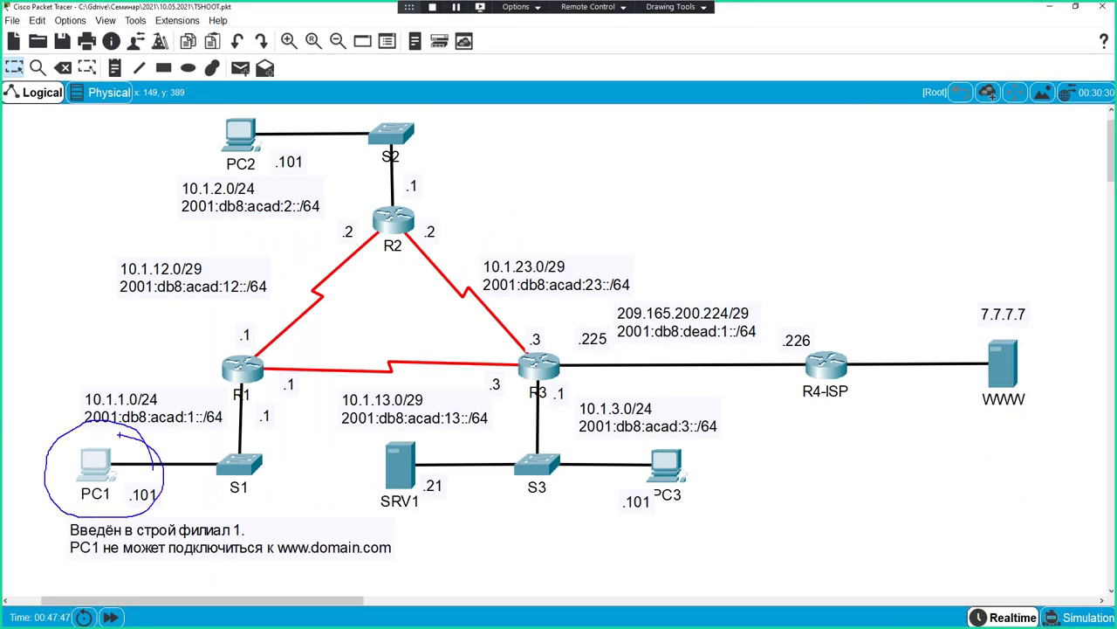